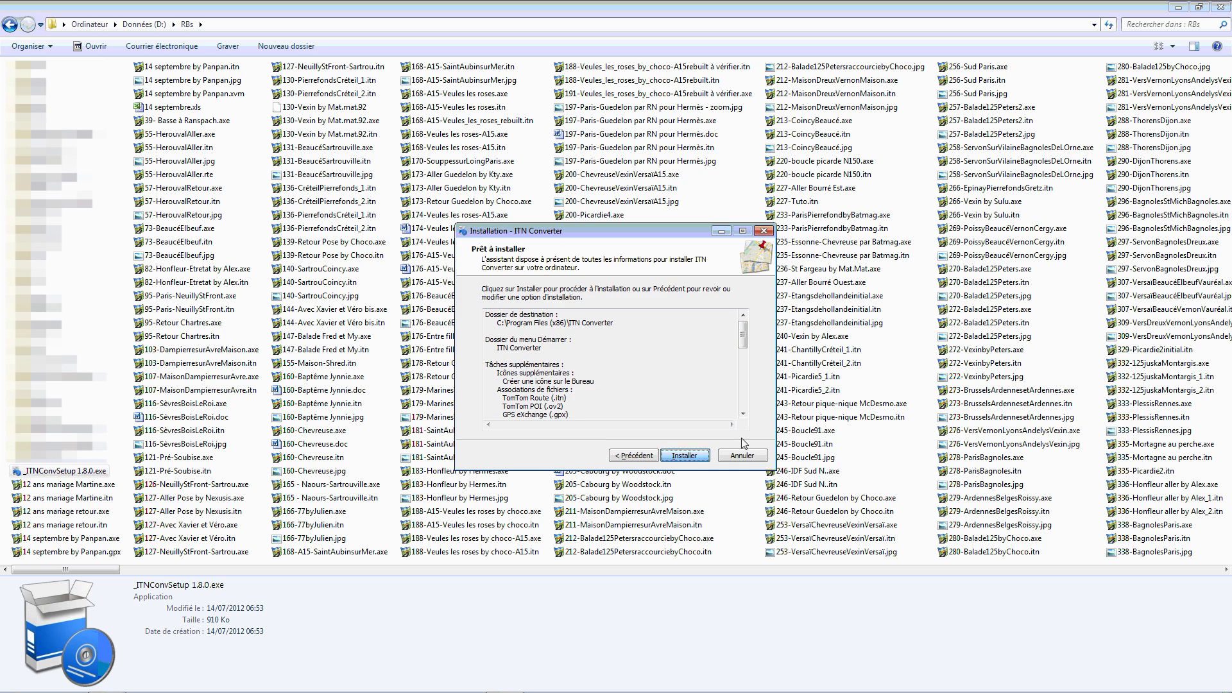
click(687, 457)
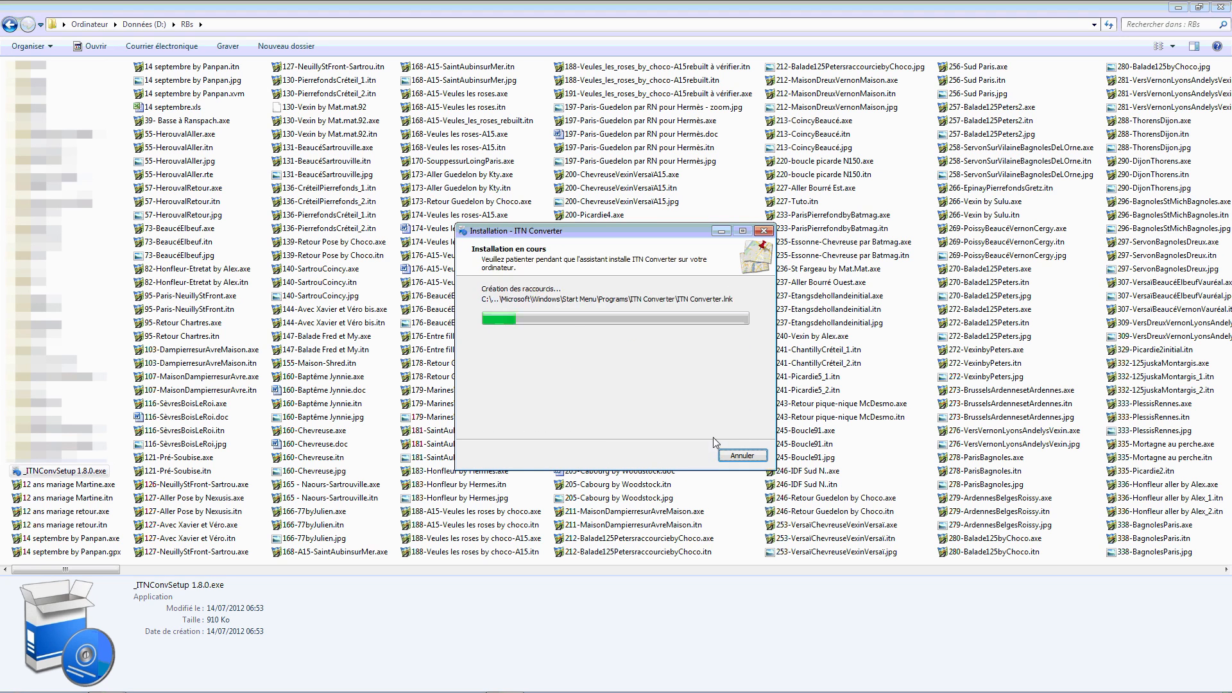
- Finish the ITN Converter 1.8.0 installation and hide the Explorer window
click(701, 456)
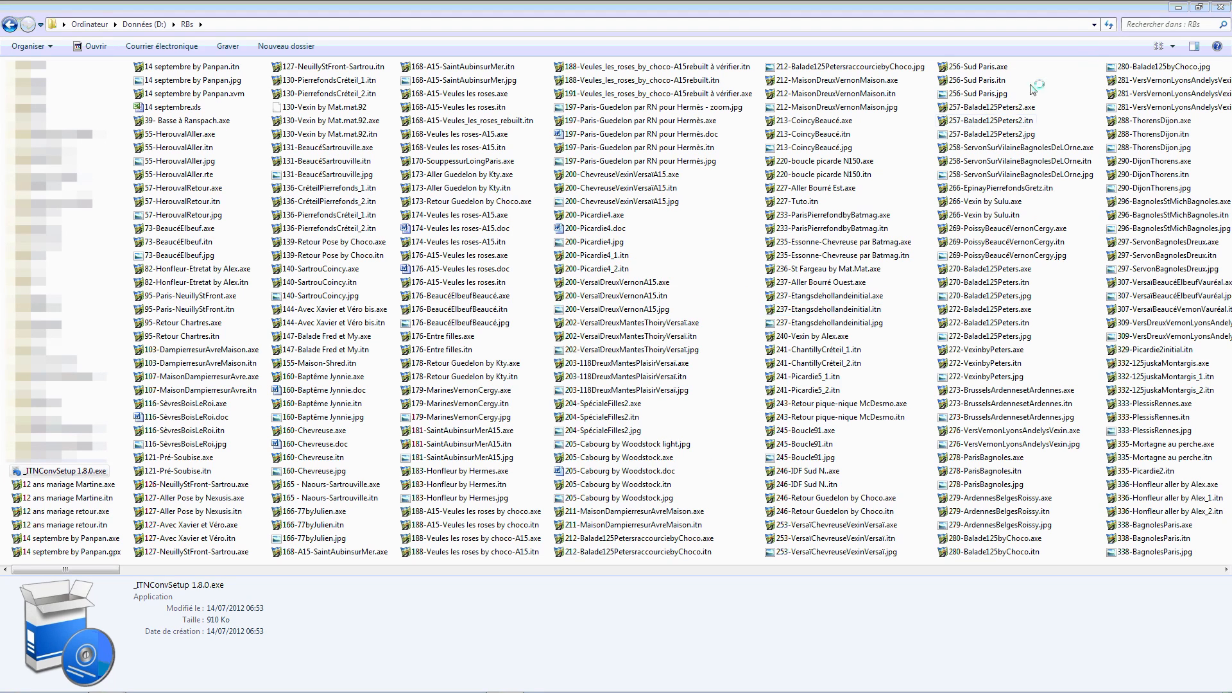
click(1178, 7)
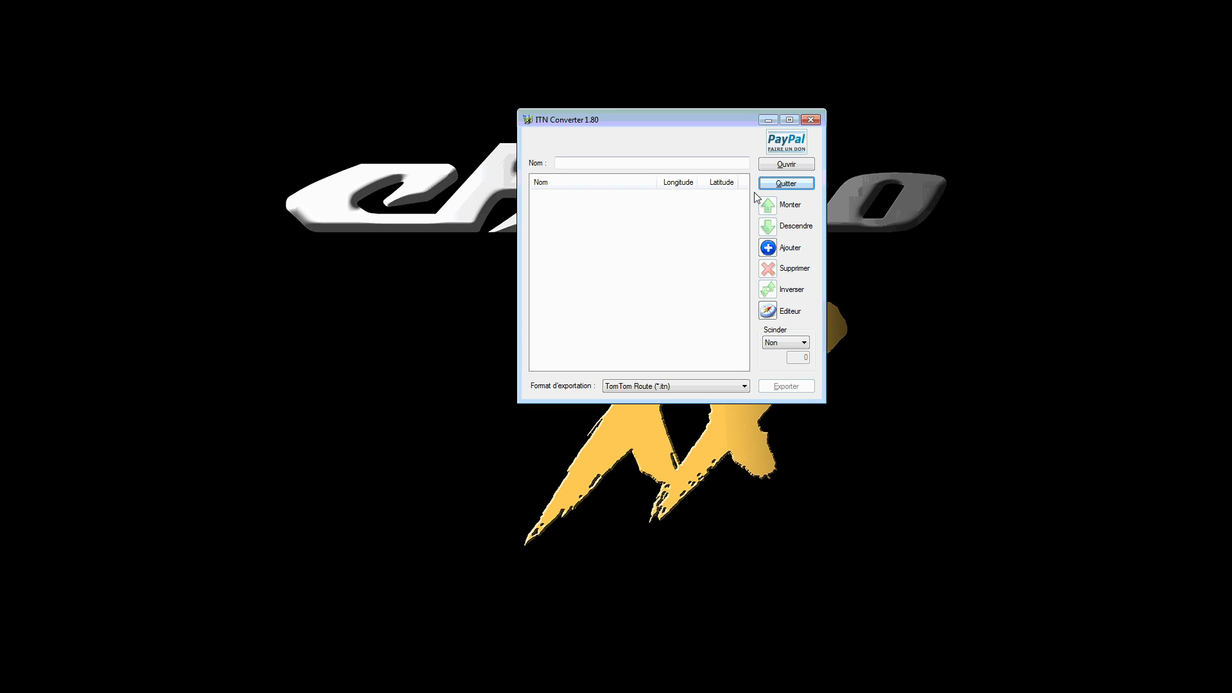
- Move the ITN Converter window lower and open the Editeur map editor
drag(706, 122, 727, 239)
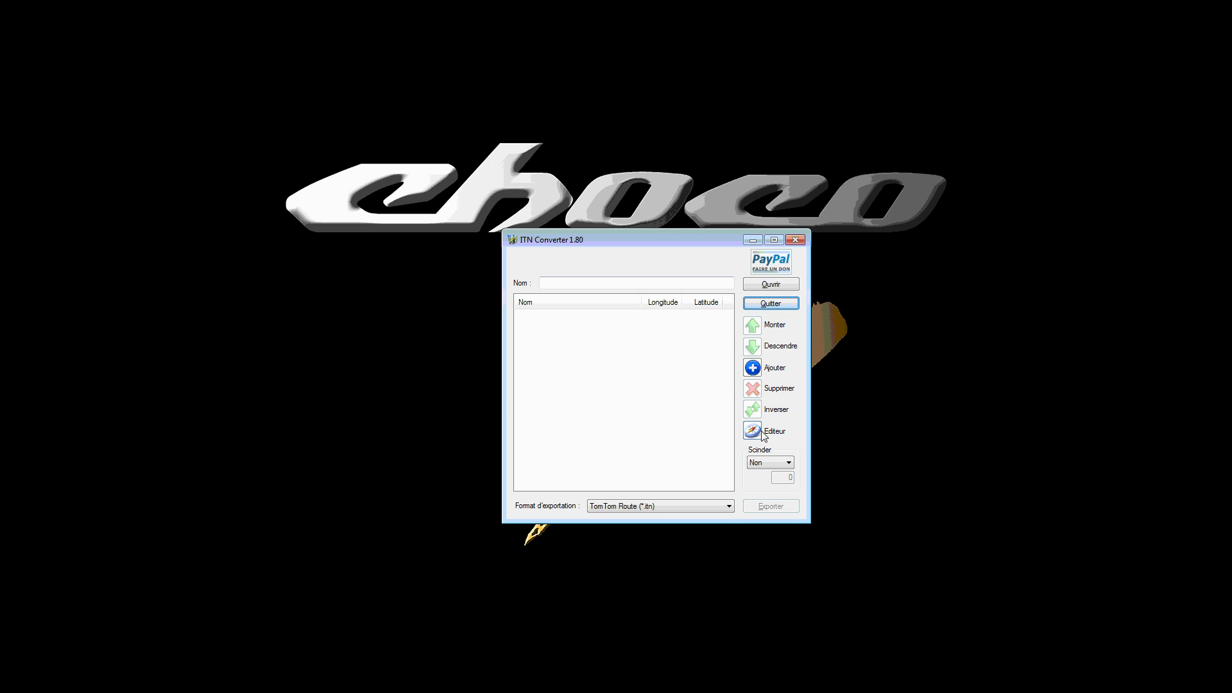
click(763, 435)
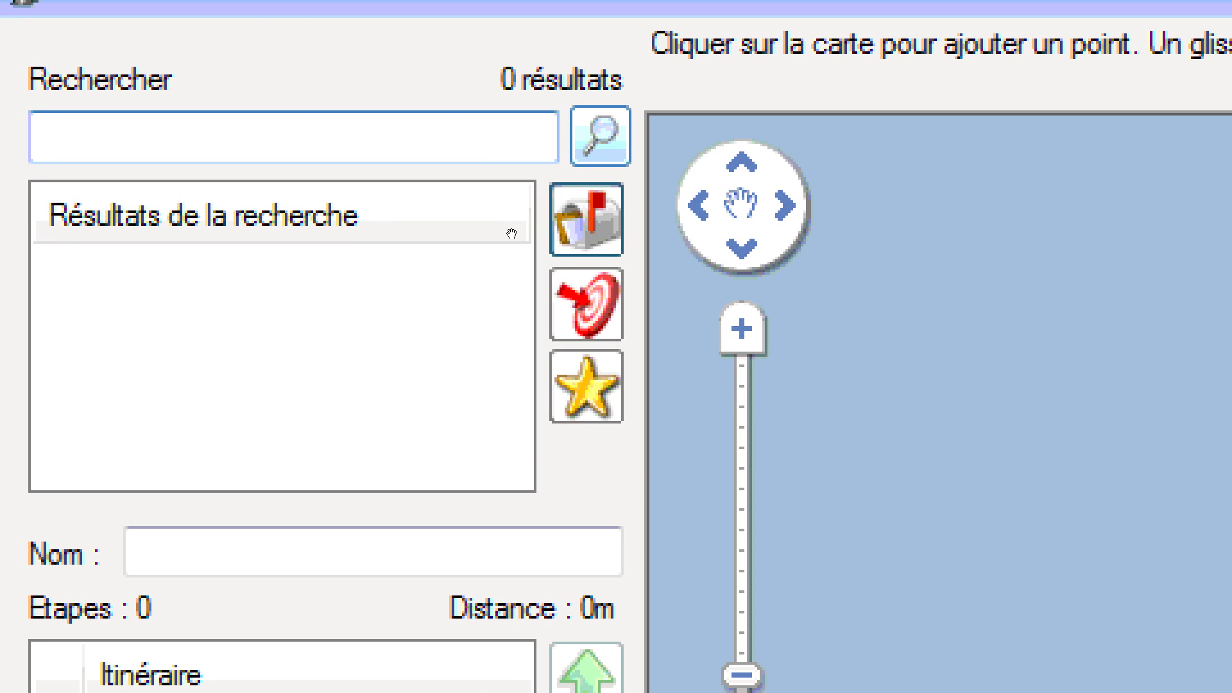
- Search 'Porte d'italie' and add Porte d'Italie, 75013 Paris as the first waypoint
text(Porte d'italie)
key(Return)
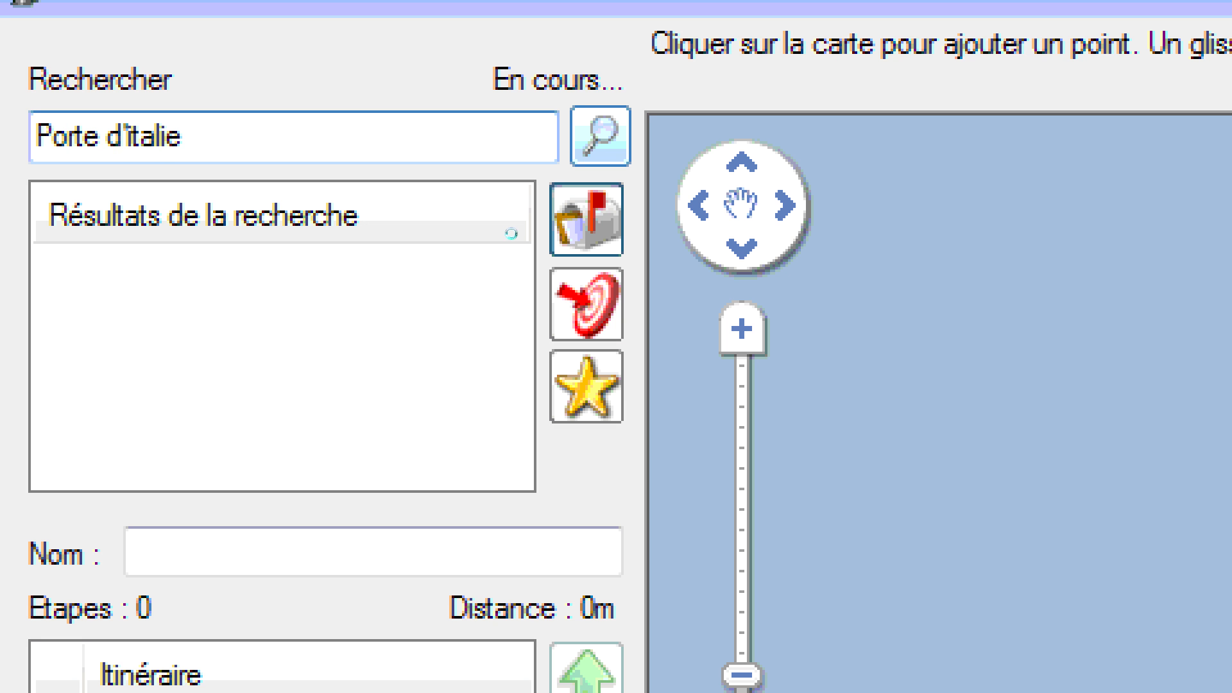
click(499, 254)
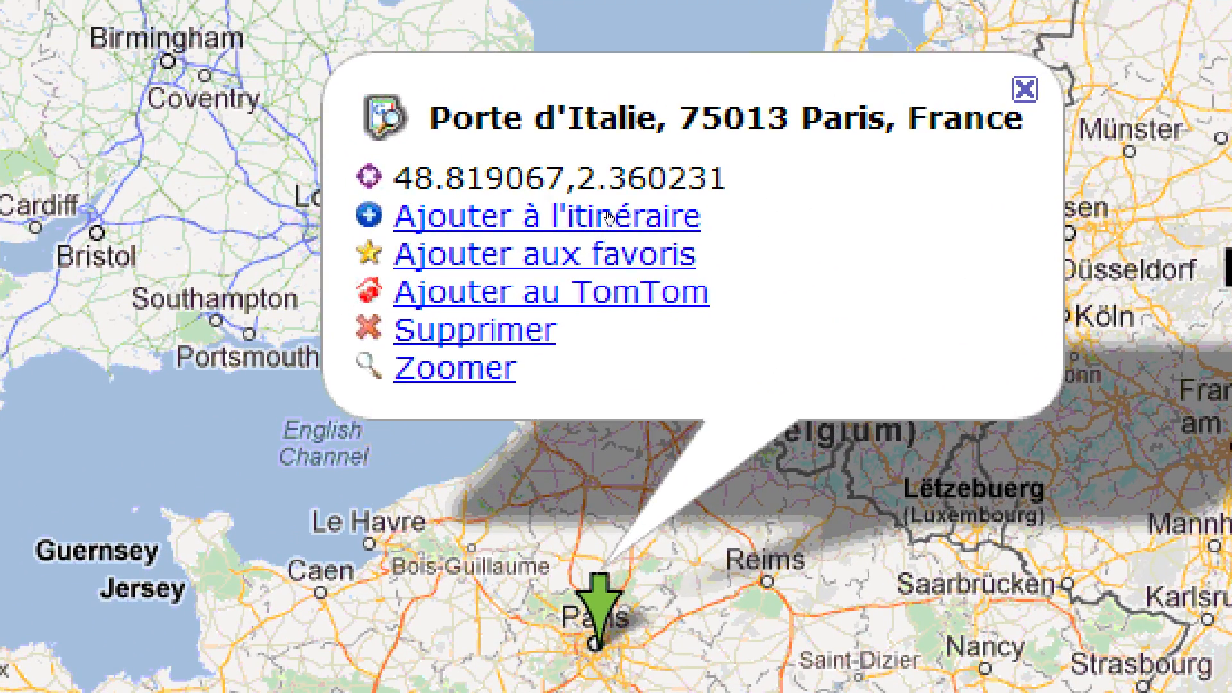
click(609, 217)
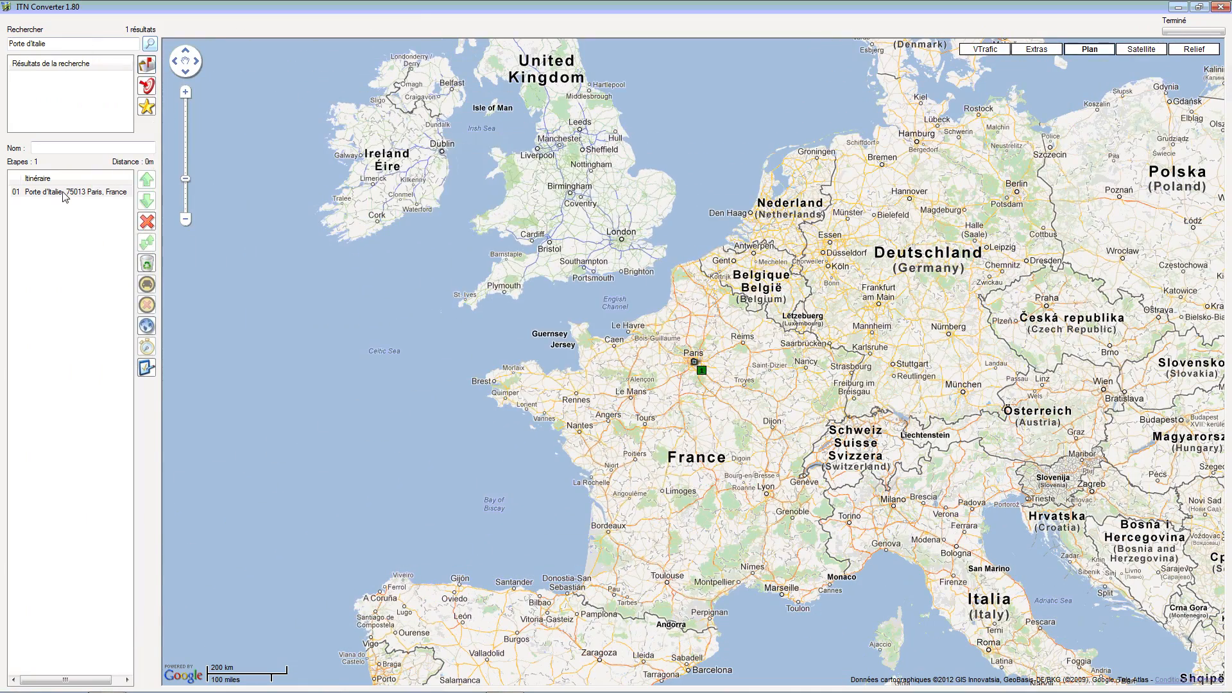
- Close the Porte d'Italie popup, zoom in two levels and pan the map west of Paris
click(64, 194)
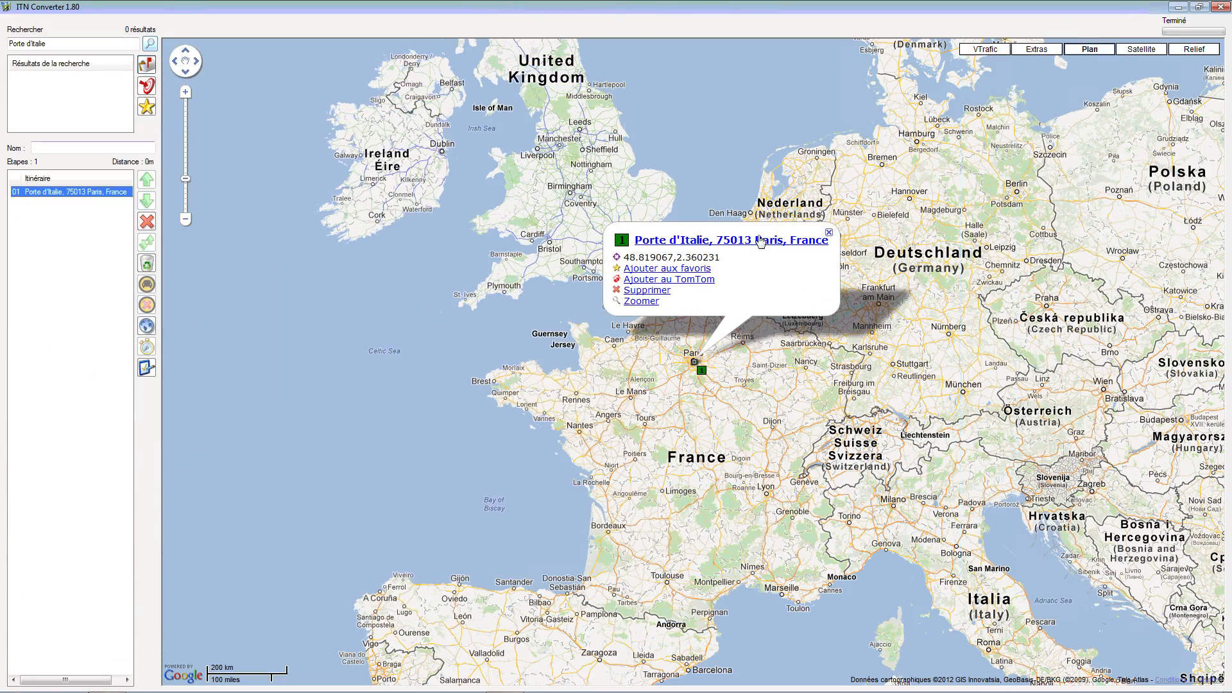
click(829, 232)
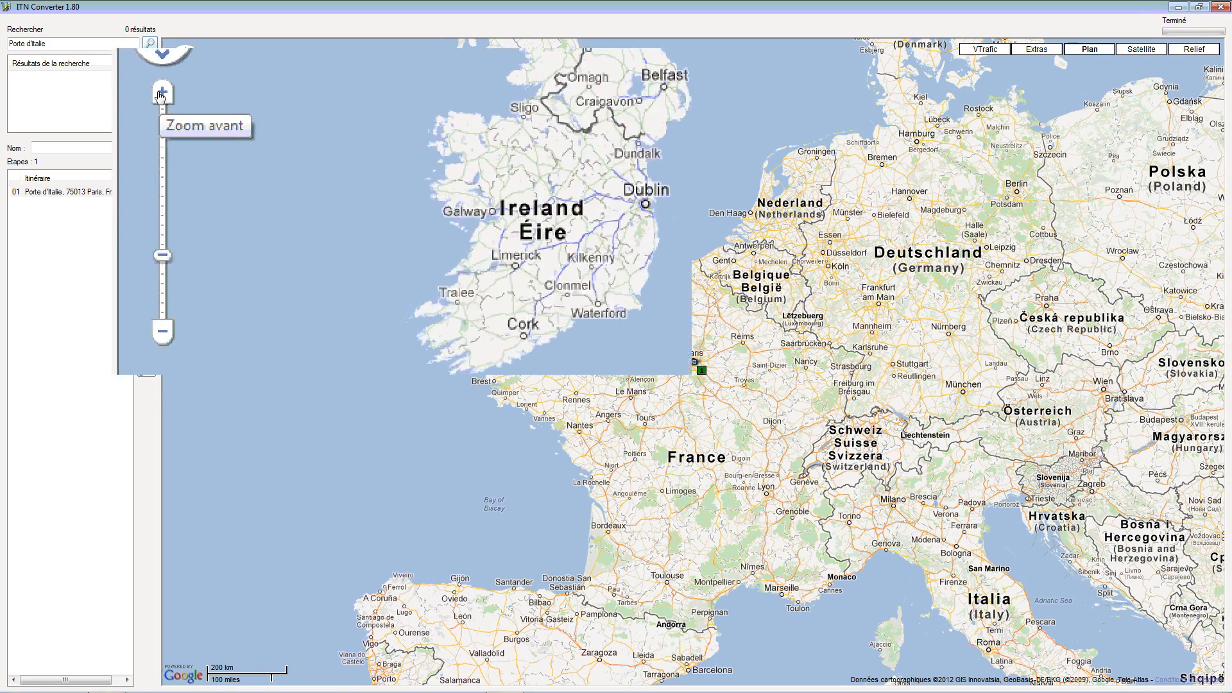
click(164, 97)
click(165, 96)
click(164, 97)
click(102, 96)
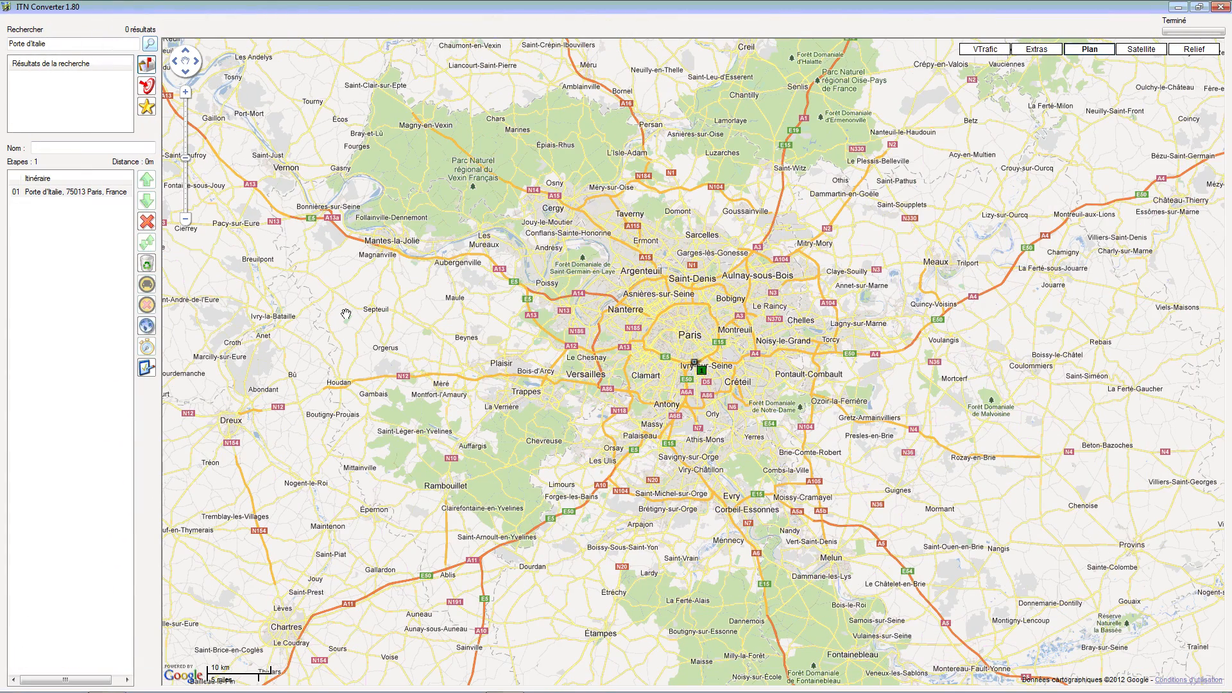
drag(332, 314, 1091, 648)
drag(952, 234, 944, 488)
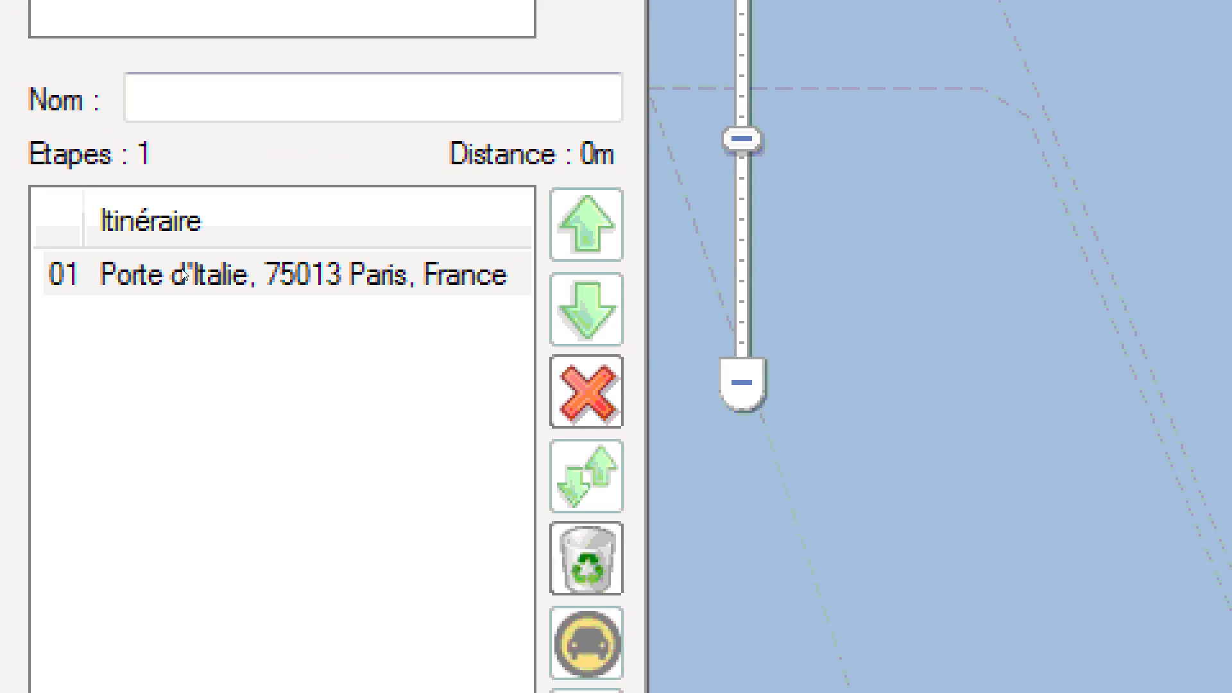
- Pan further west toward Mantes-la-Jolie and Vernon, zooming in to the 1 km scale
click(111, 231)
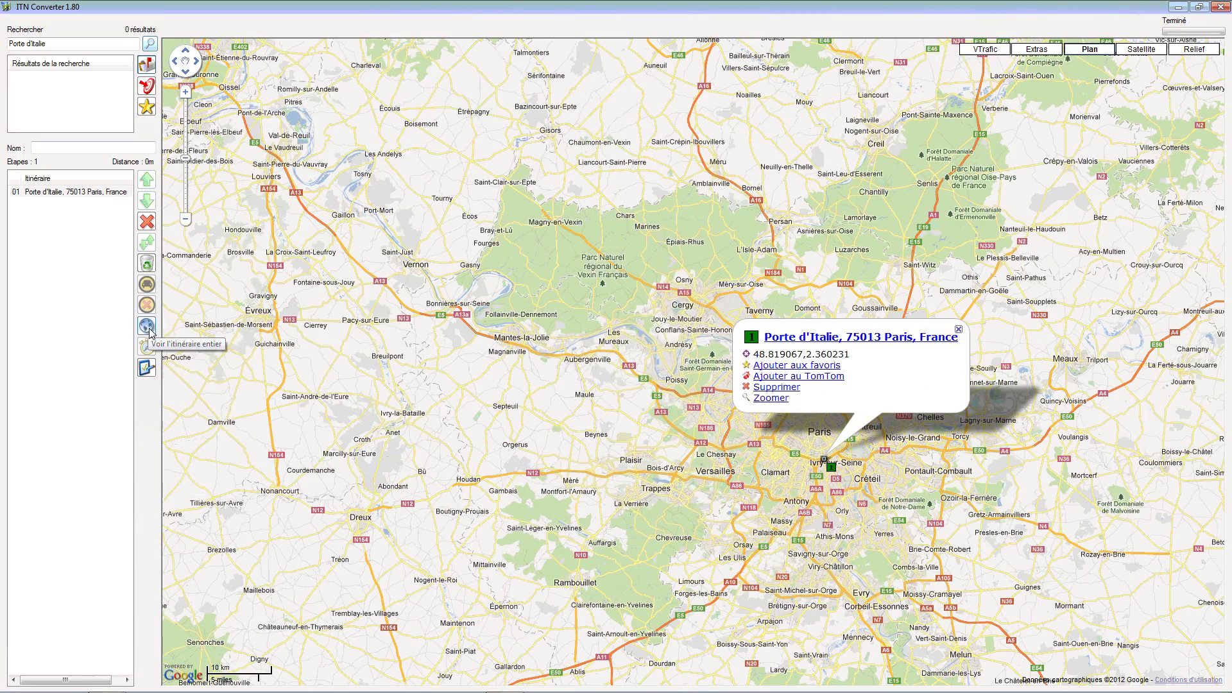
click(147, 326)
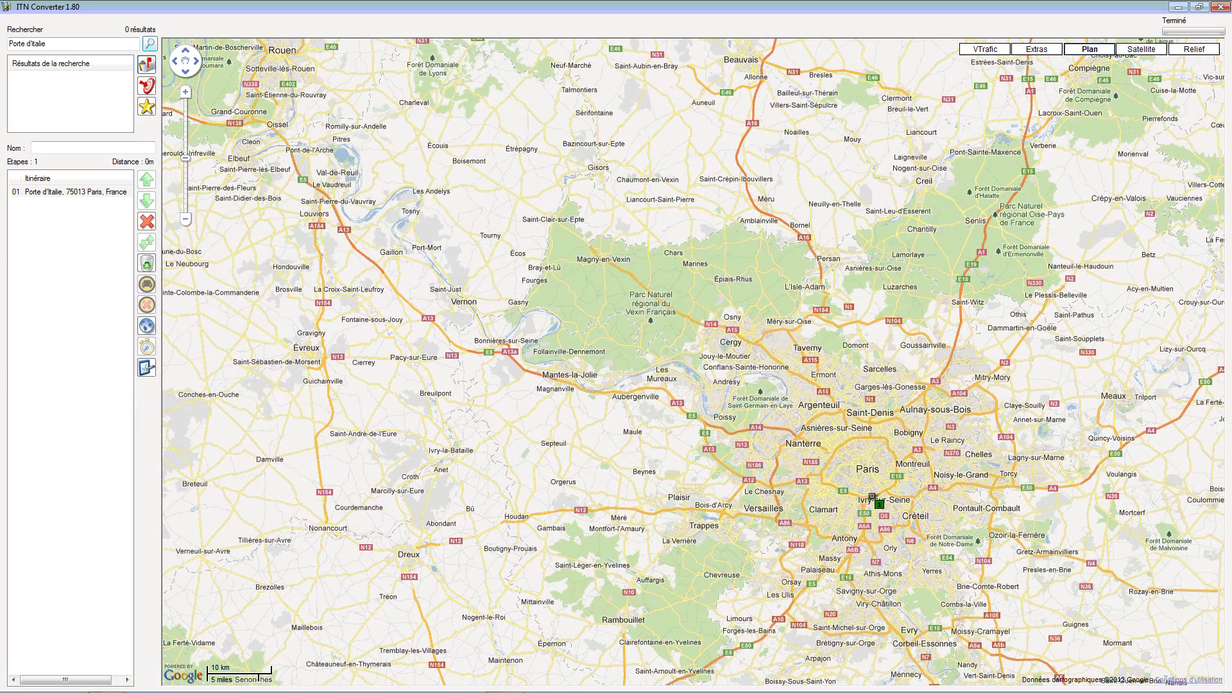
drag(642, 353, 752, 384)
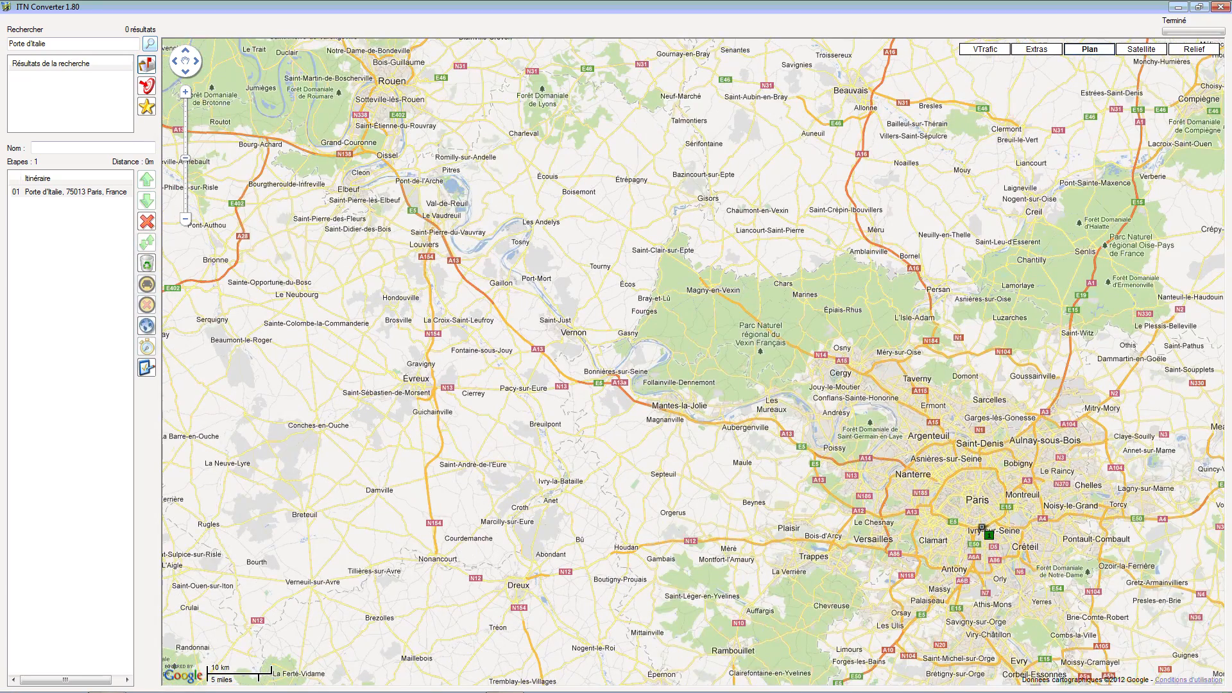
drag(692, 421, 783, 420)
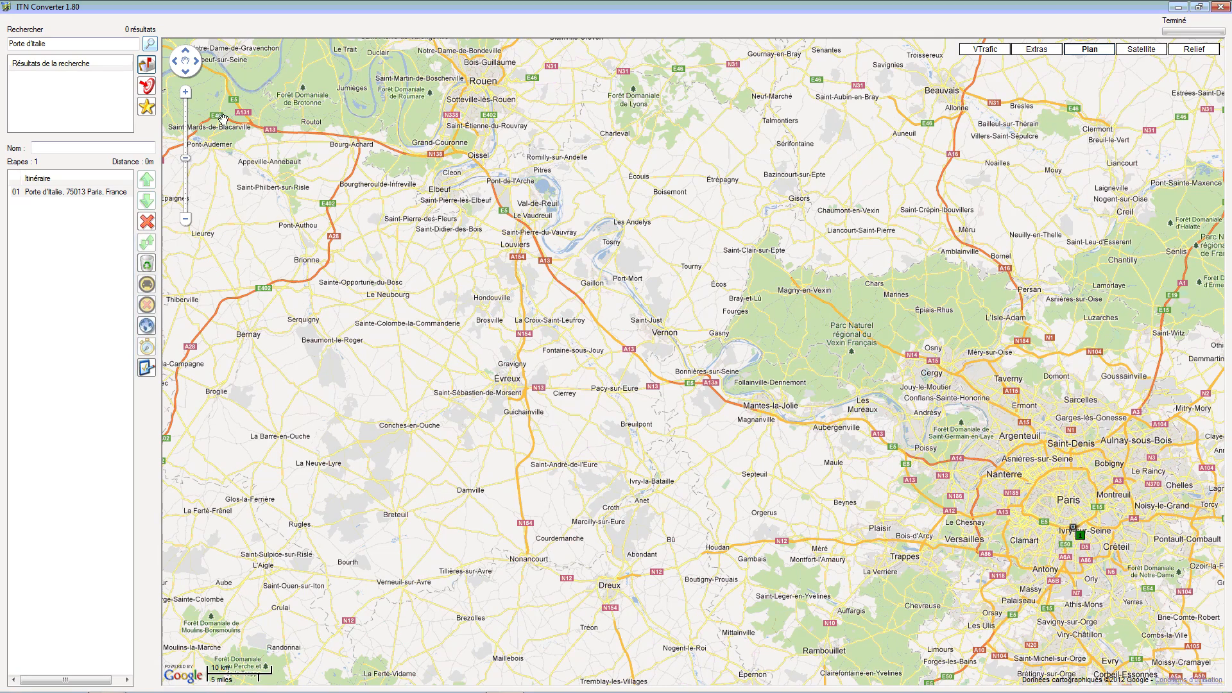
click(186, 92)
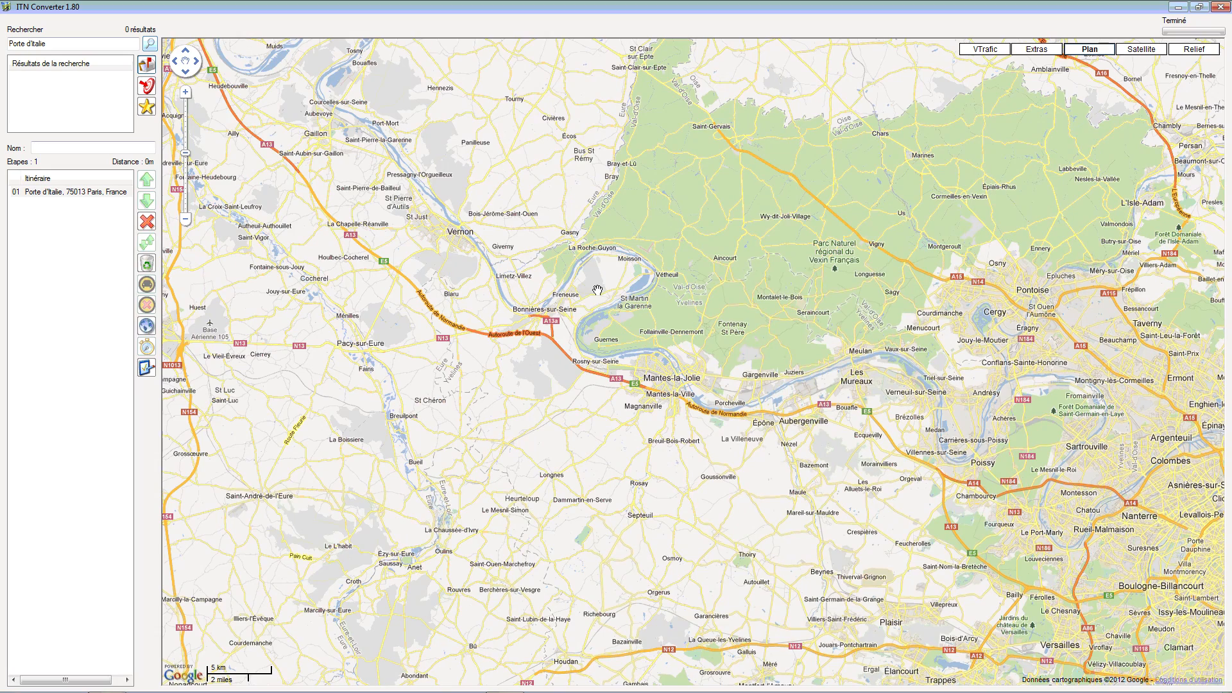
click(186, 93)
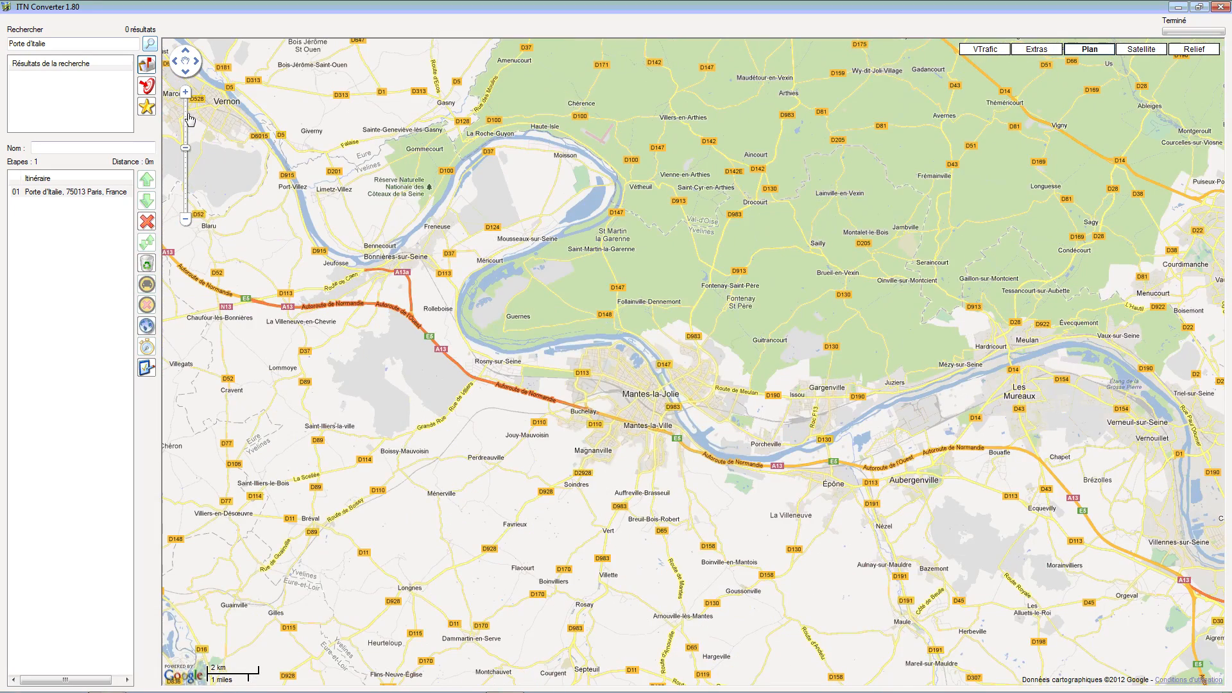
drag(175, 89, 248, 147)
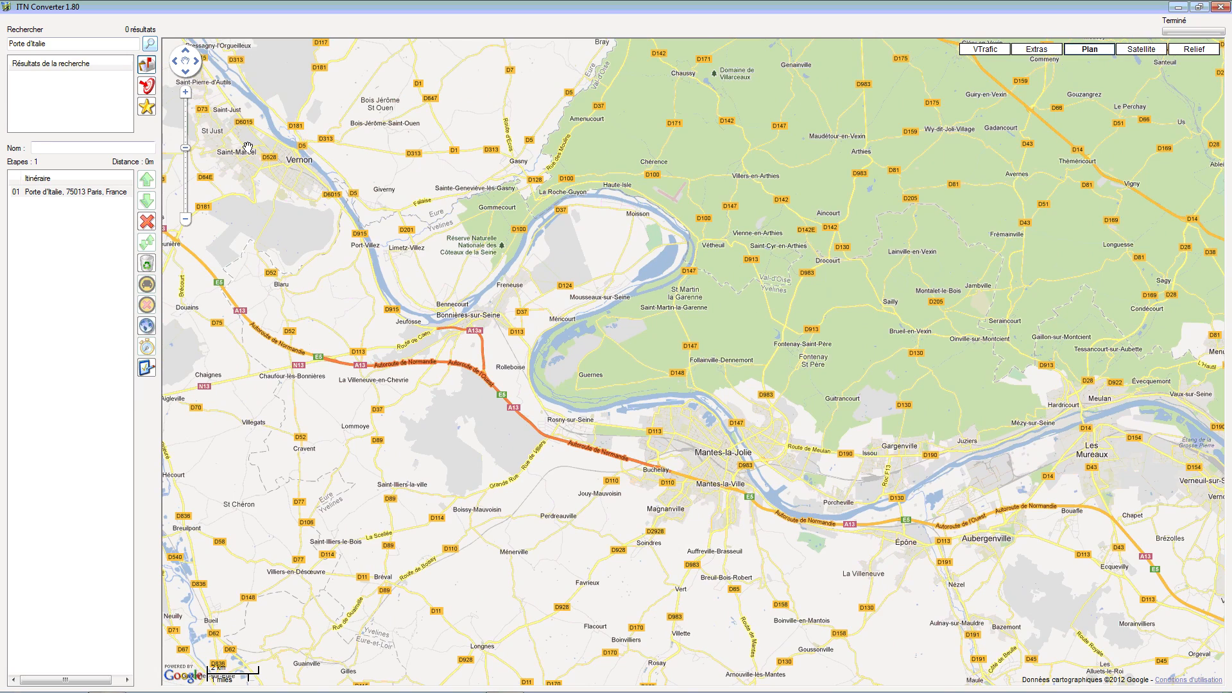
click(186, 94)
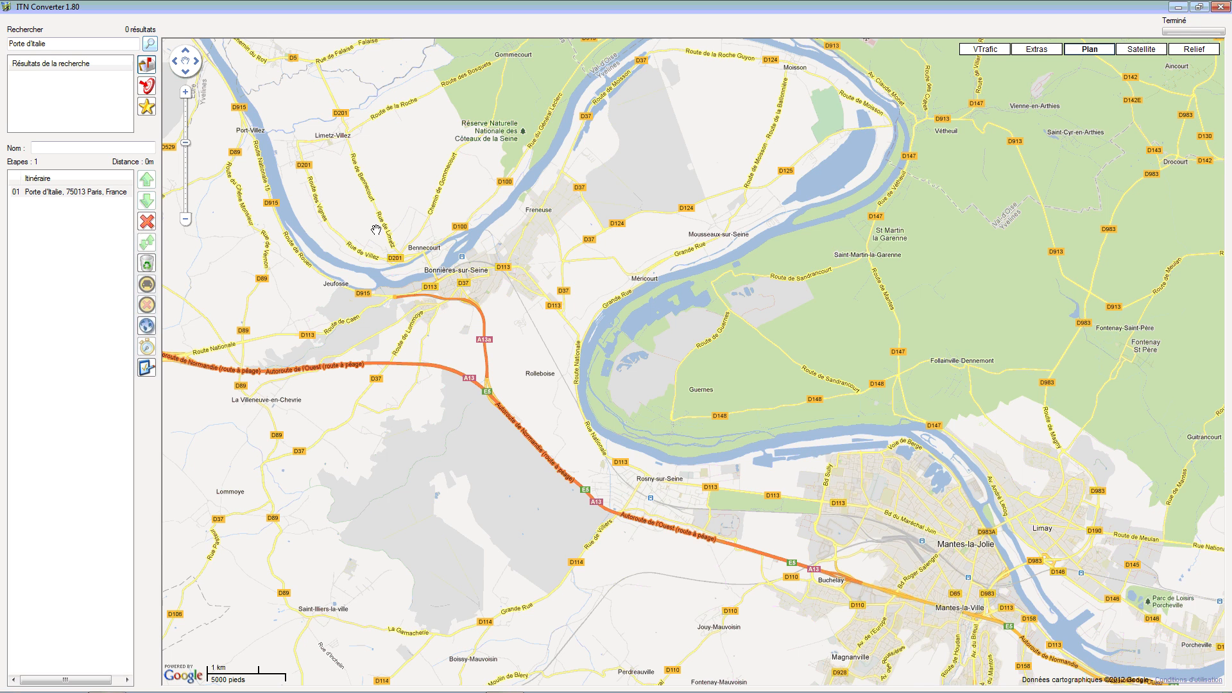
- Add Boulevard Sully, Mantes-la-Jolie as step 02, routed along the A13 from Porte d'Italie
drag(376, 229, 436, 230)
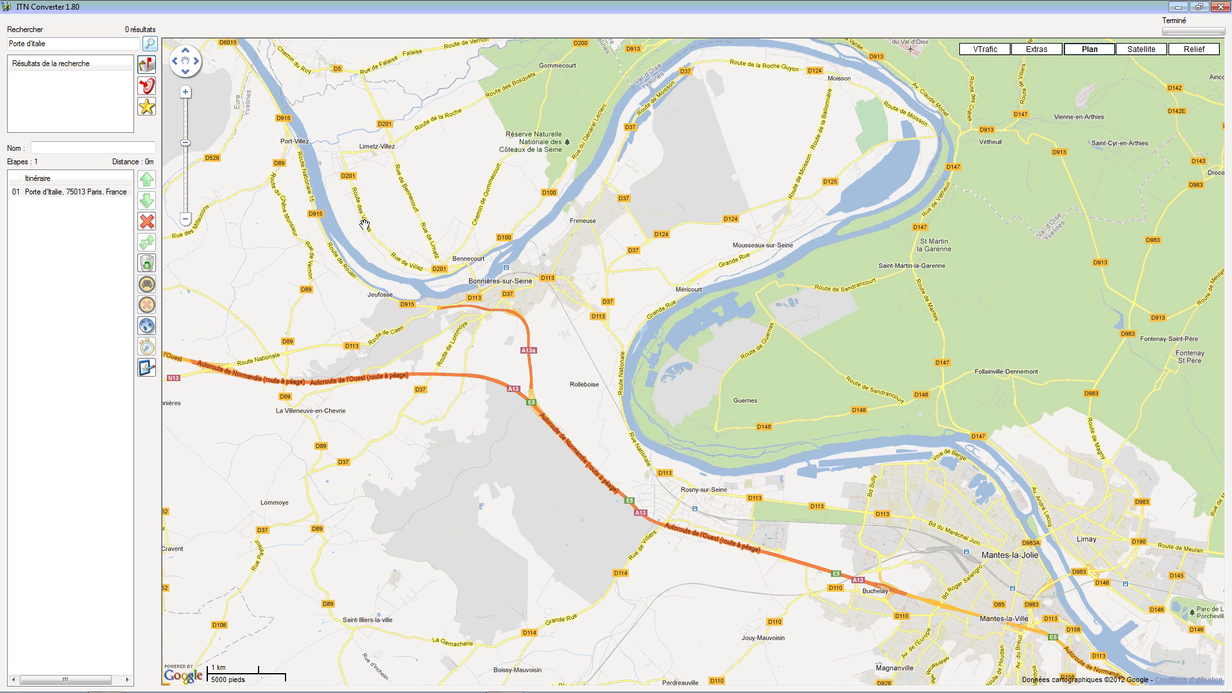
drag(877, 527, 927, 526)
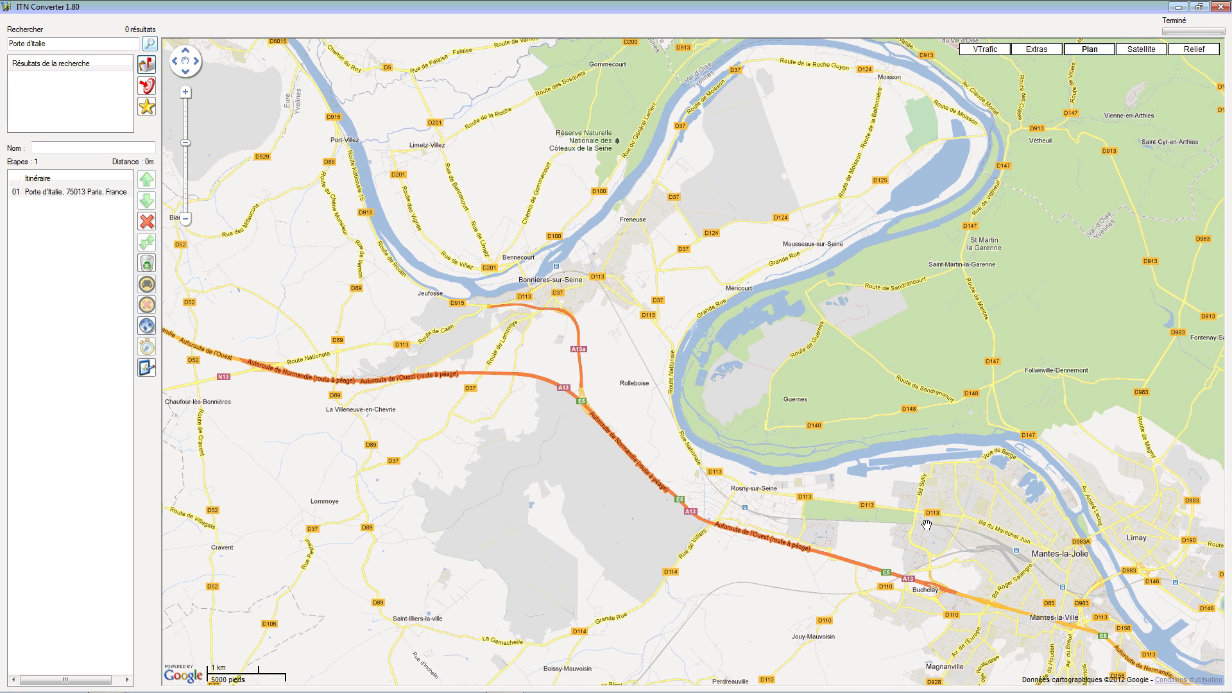
click(914, 522)
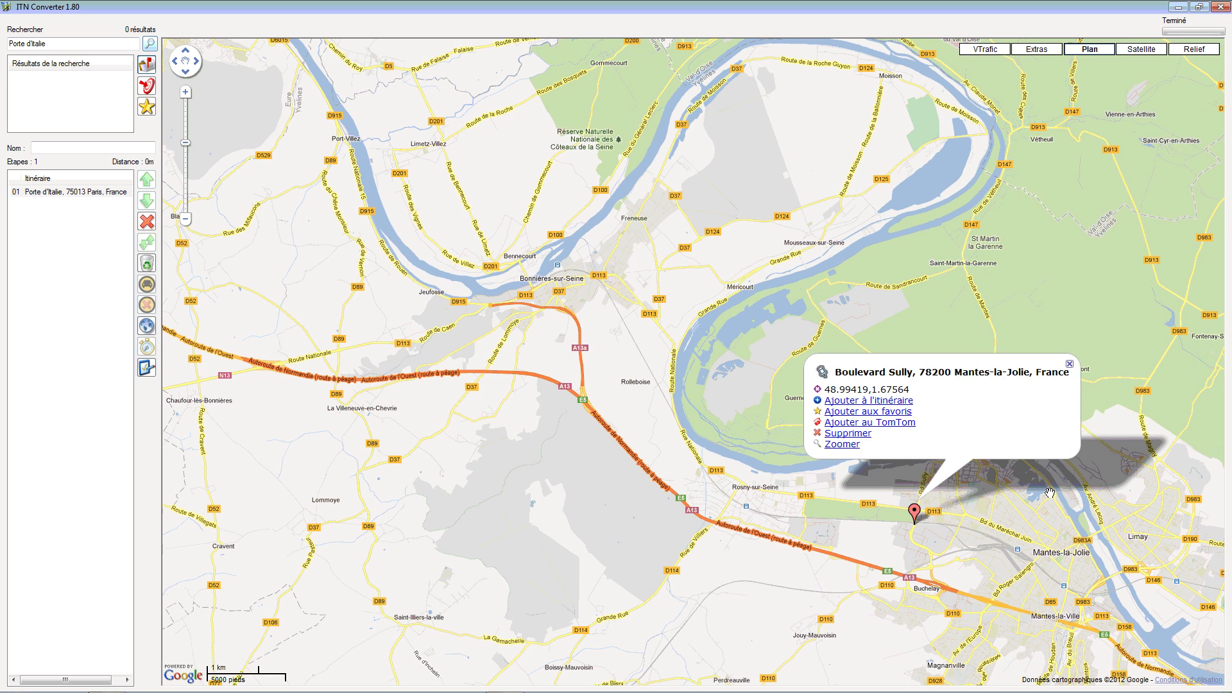
click(900, 400)
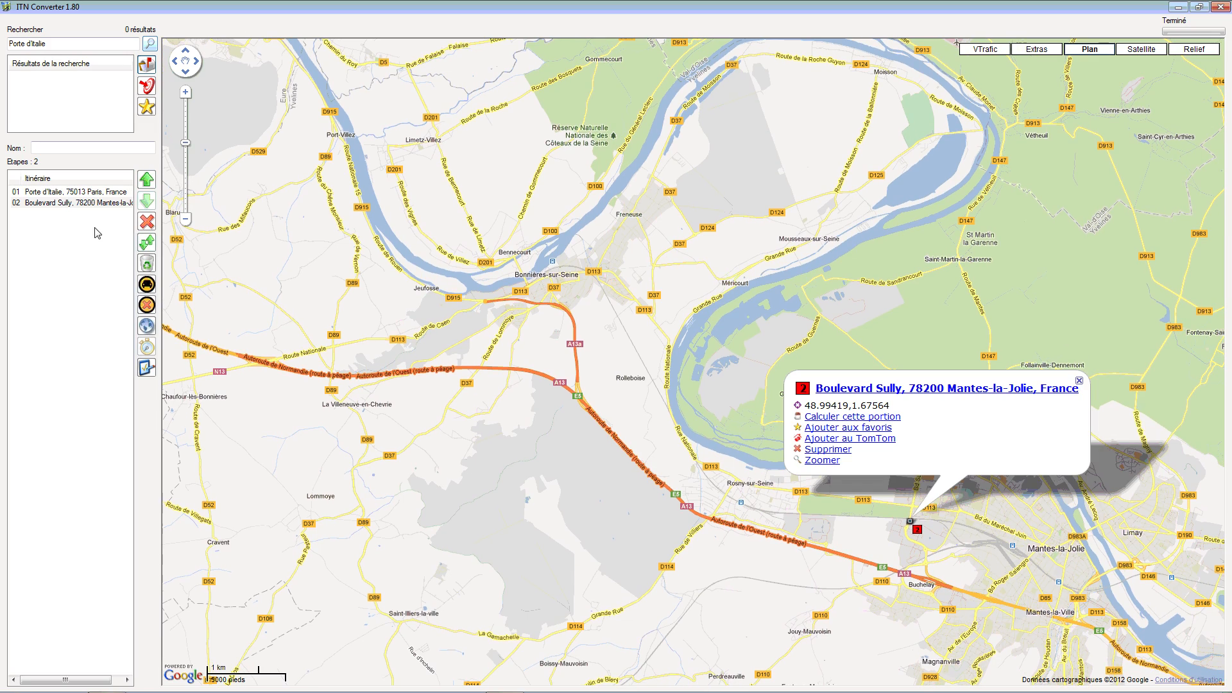
click(67, 193)
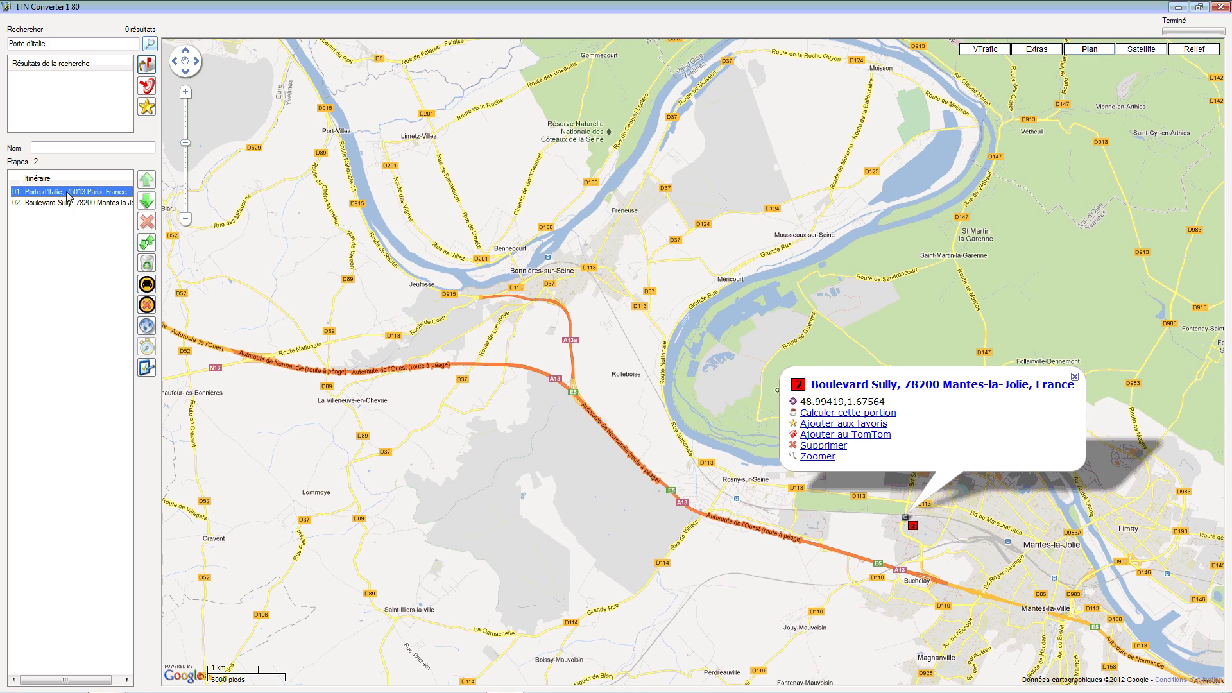
click(70, 204)
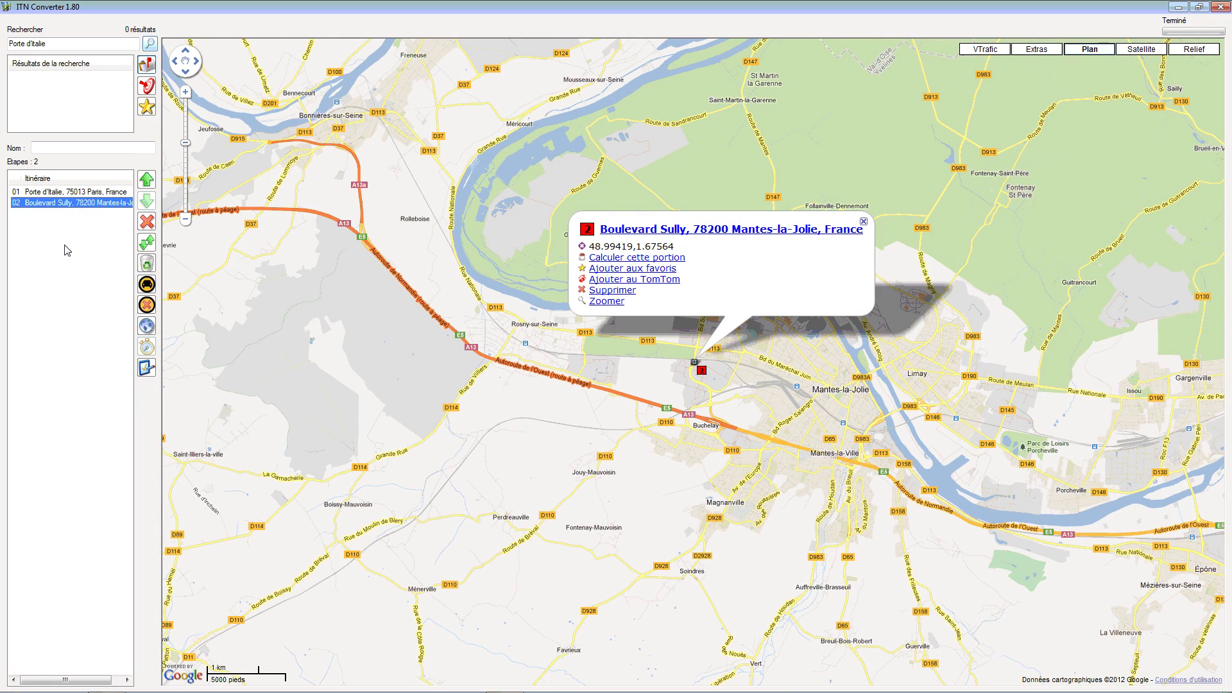
click(864, 224)
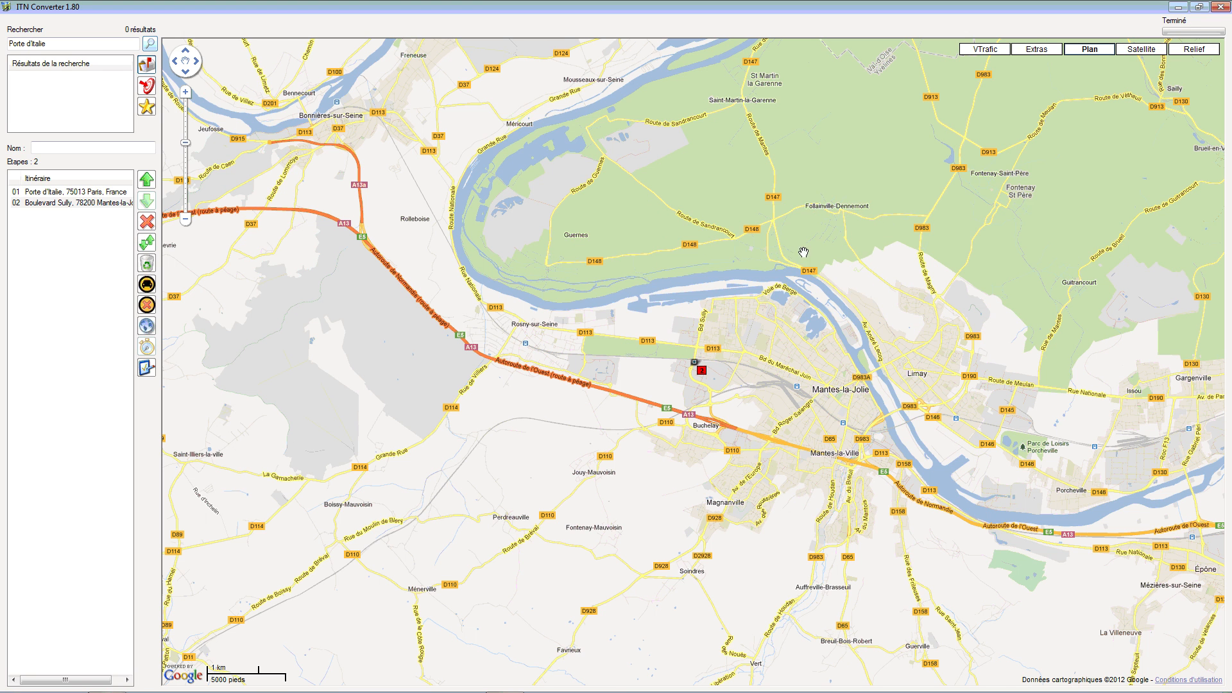
drag(647, 275, 848, 402)
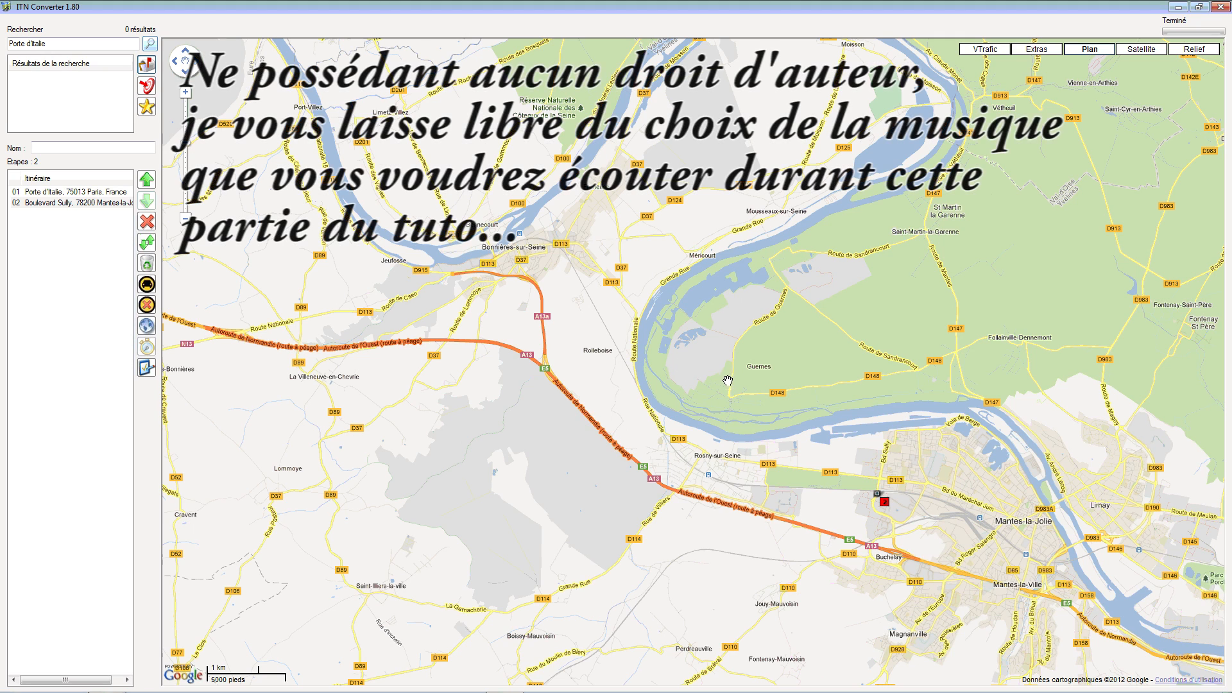
- Add 26 Route Nationale, Freneuse as step 03 and the next Seine point as step 04
drag(699, 379, 897, 470)
click(824, 389)
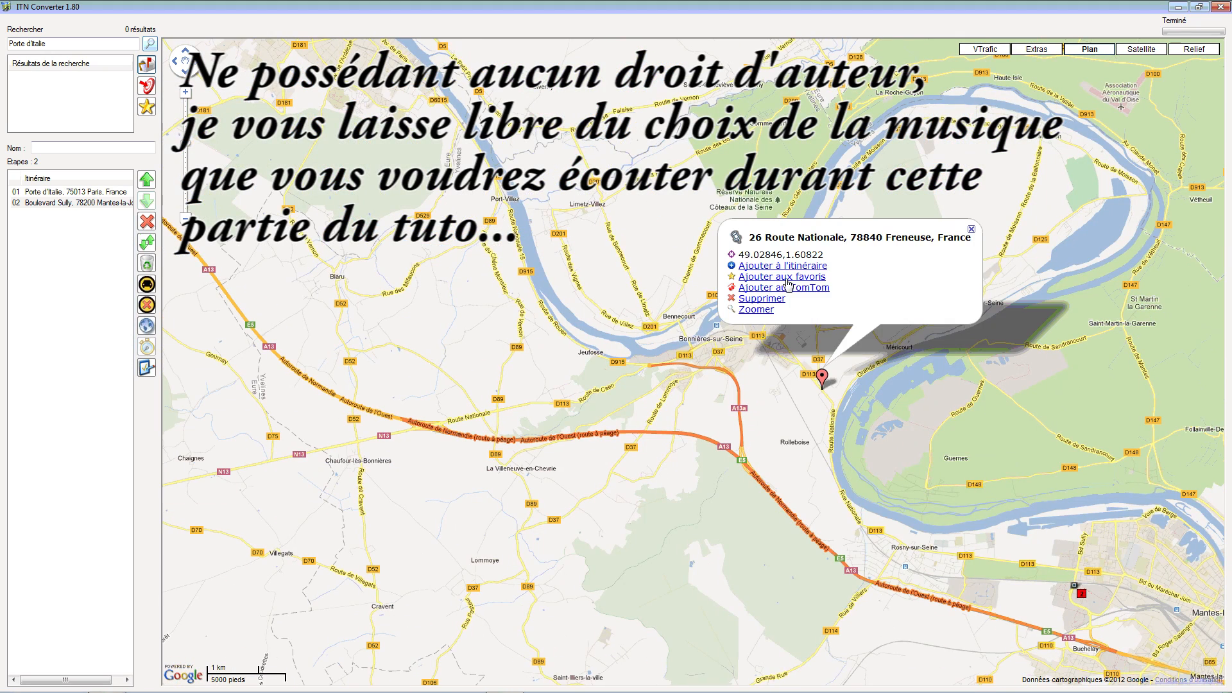
click(785, 265)
click(975, 248)
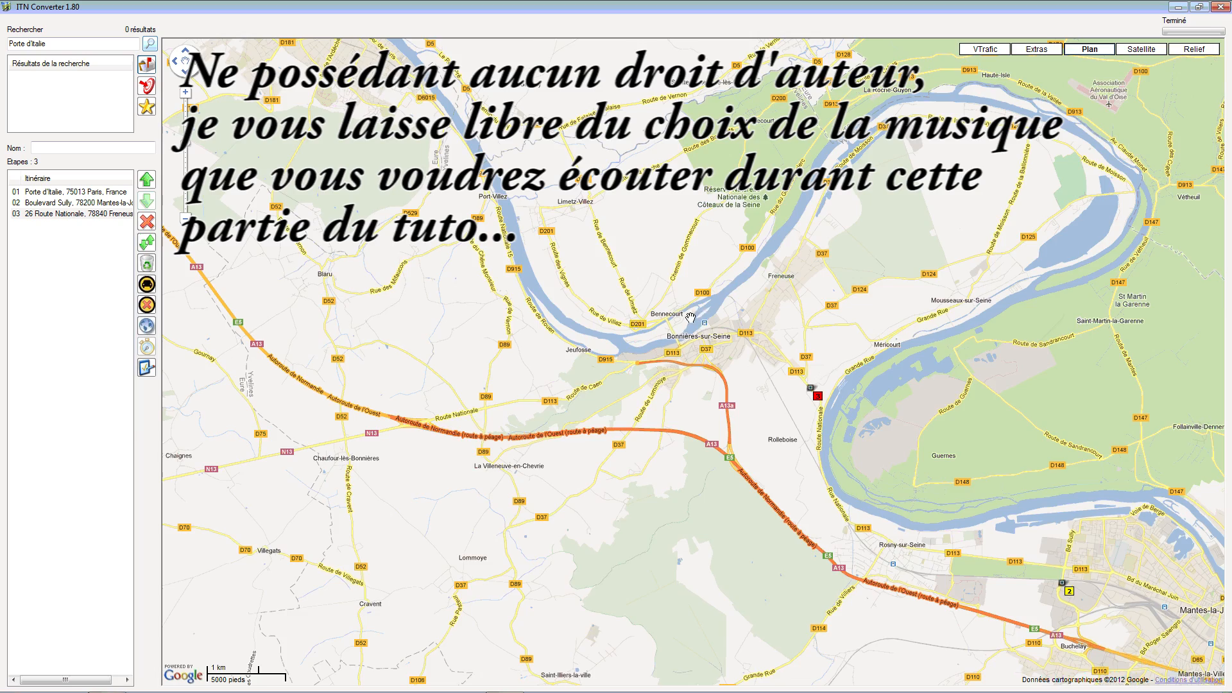
drag(698, 317, 843, 338)
click(723, 318)
click(692, 202)
click(899, 193)
- Add Route de Giverny as step 05 and a D181 stop near Vernon as step 06
drag(748, 195, 795, 332)
drag(602, 204, 815, 486)
click(815, 487)
click(779, 368)
click(979, 347)
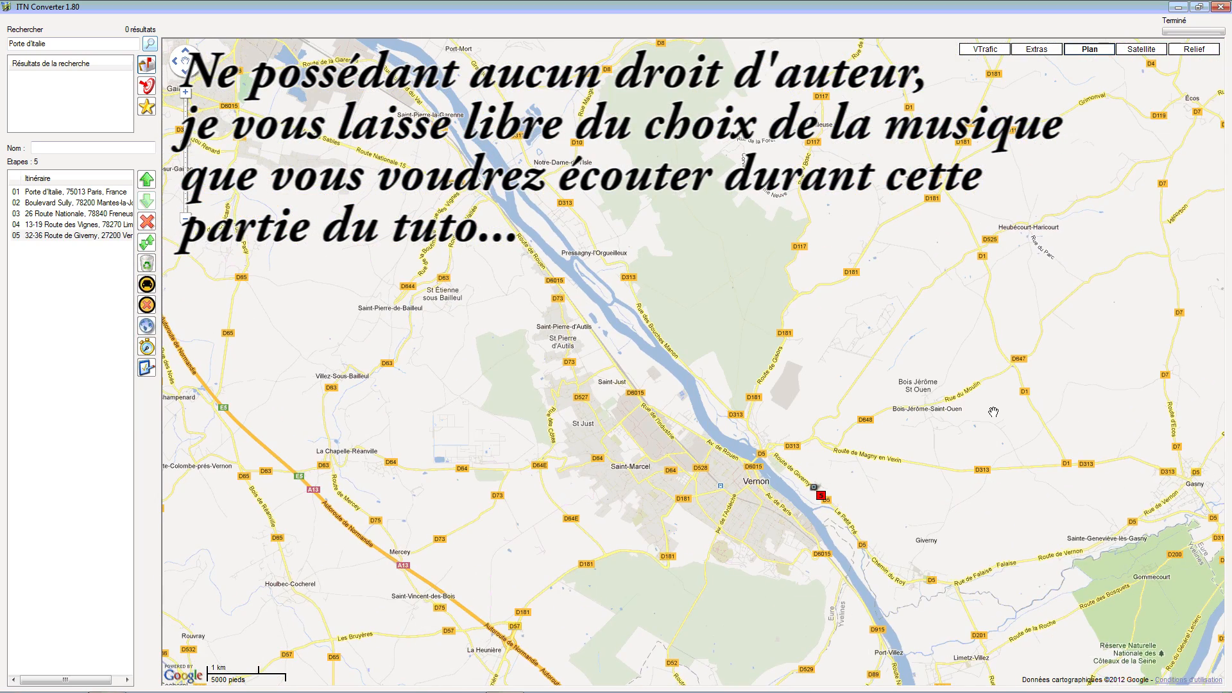
click(785, 312)
click(770, 195)
click(879, 189)
- Add Rue de l'Huis, a D8 stop at Mézières-en-Vexin and Port-Mort as steps 07–09
drag(836, 70, 847, 296)
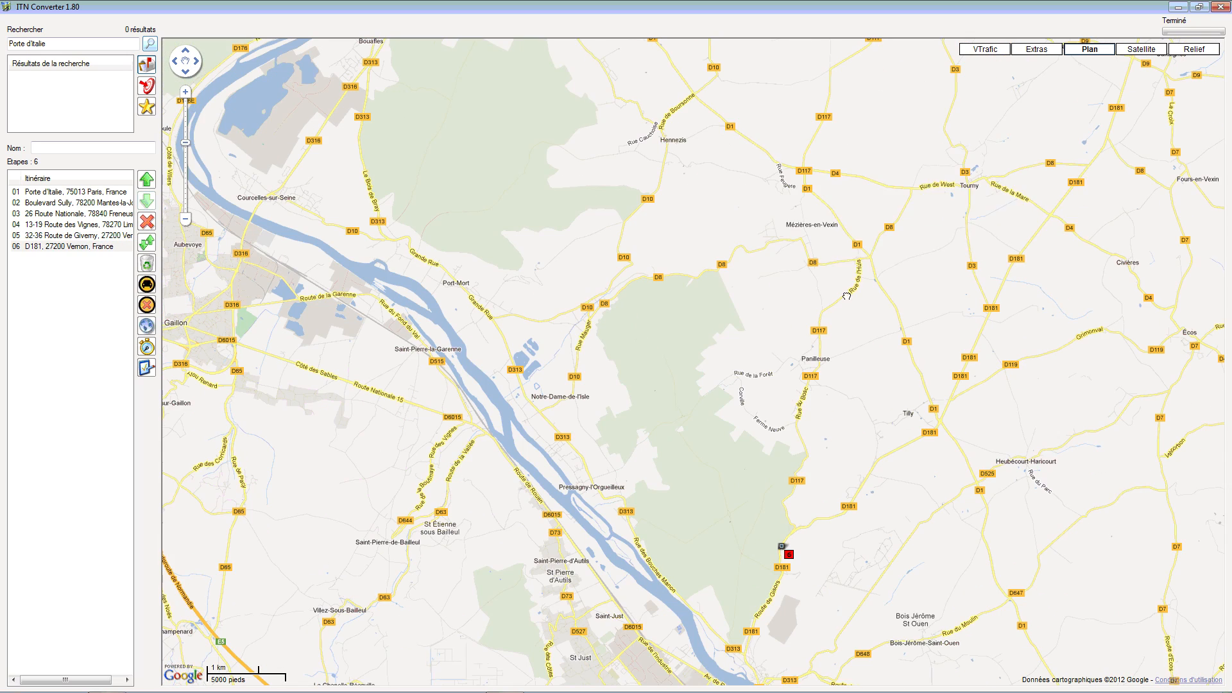
click(847, 296)
click(1047, 163)
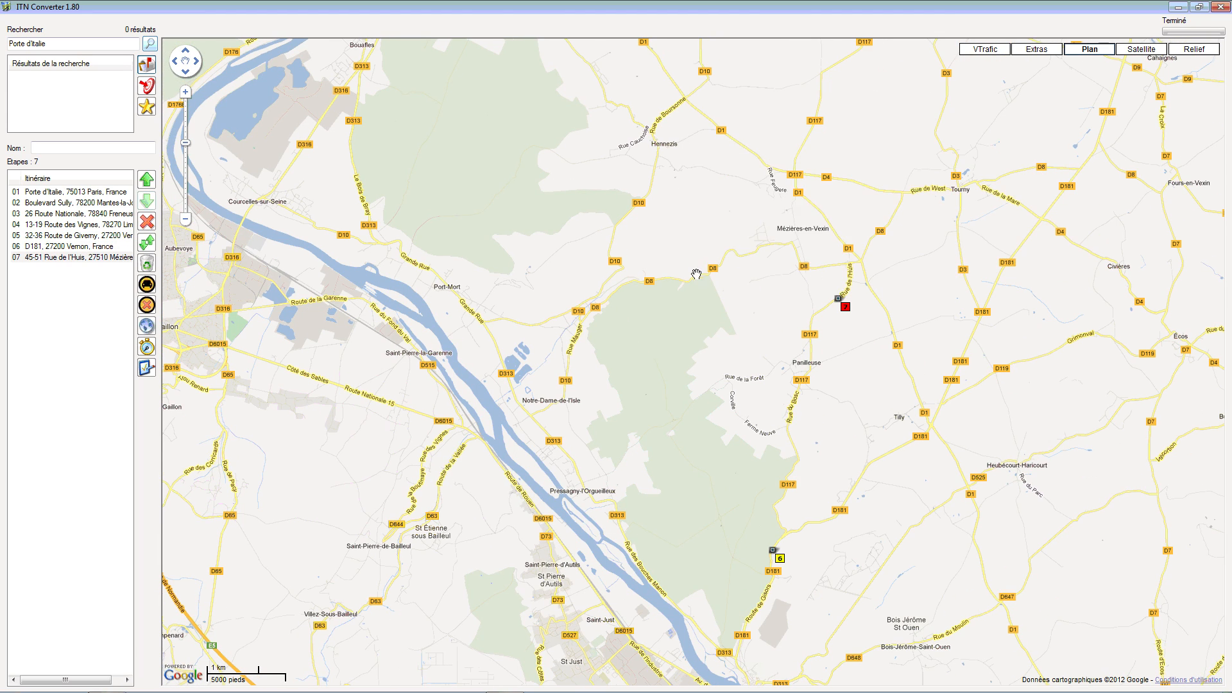
click(696, 275)
drag(517, 321, 843, 334)
click(844, 334)
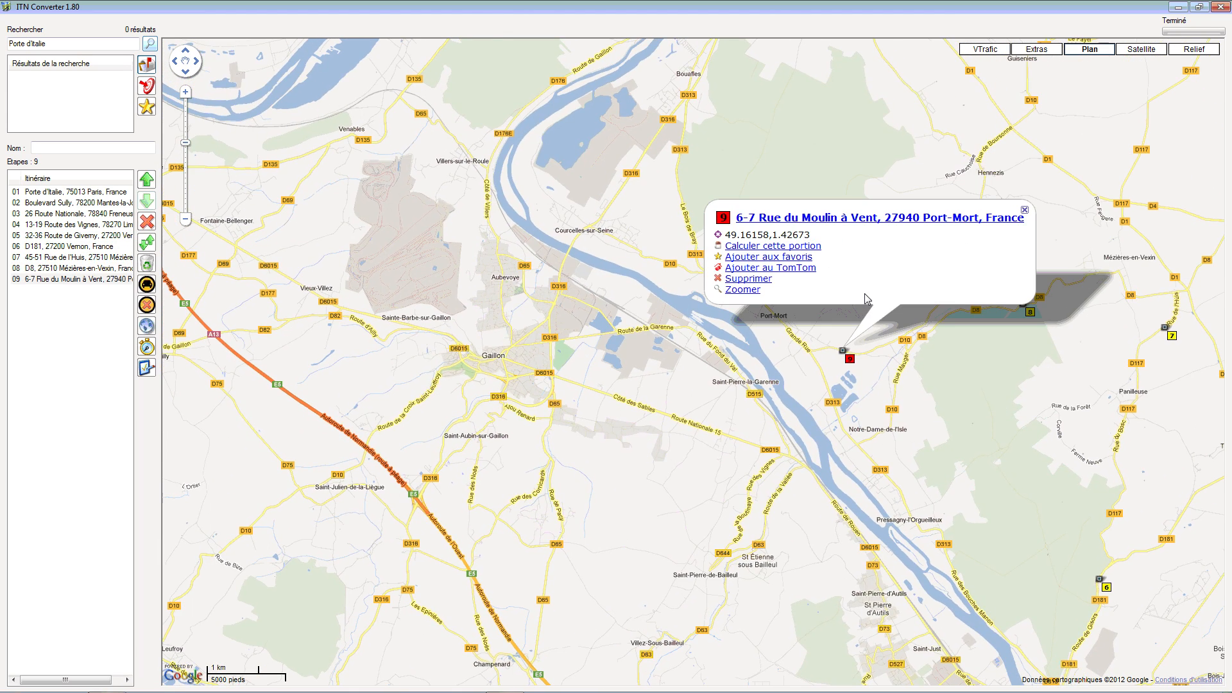
click(1025, 209)
- Add Courcelles-sur-Seine, Aubevoye, Tosny, Route des Andelys and Rue de Seine, Le Thuit as steps 10–14
click(654, 258)
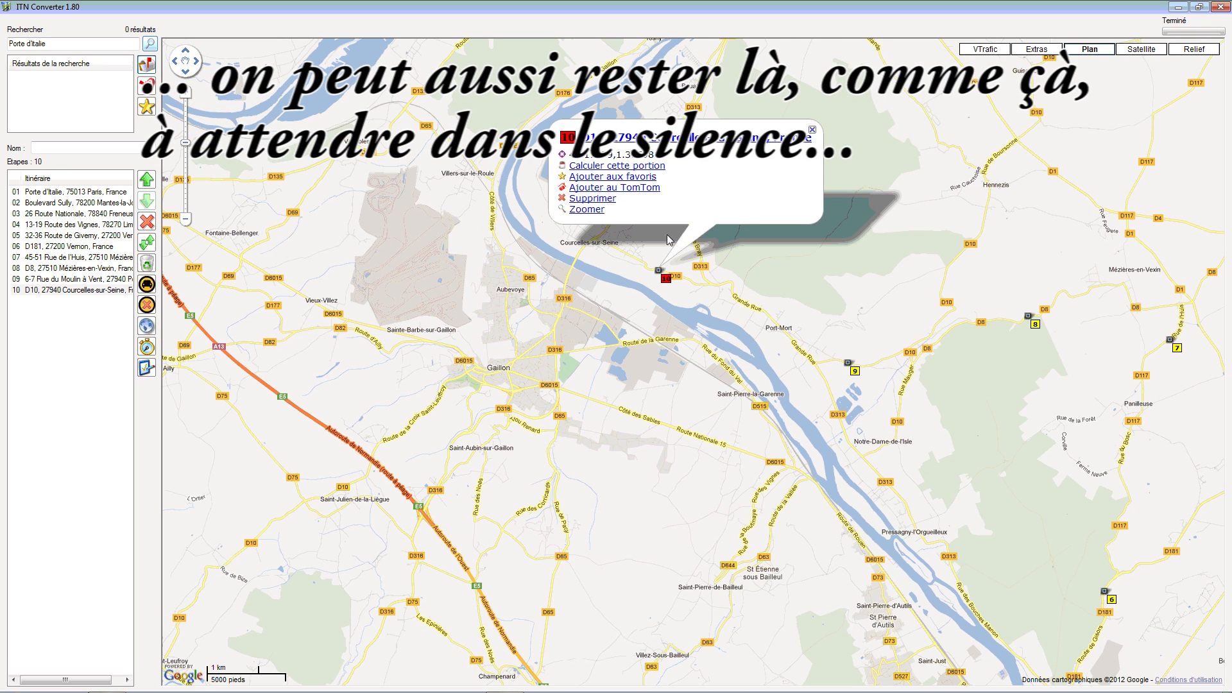
click(543, 290)
click(686, 149)
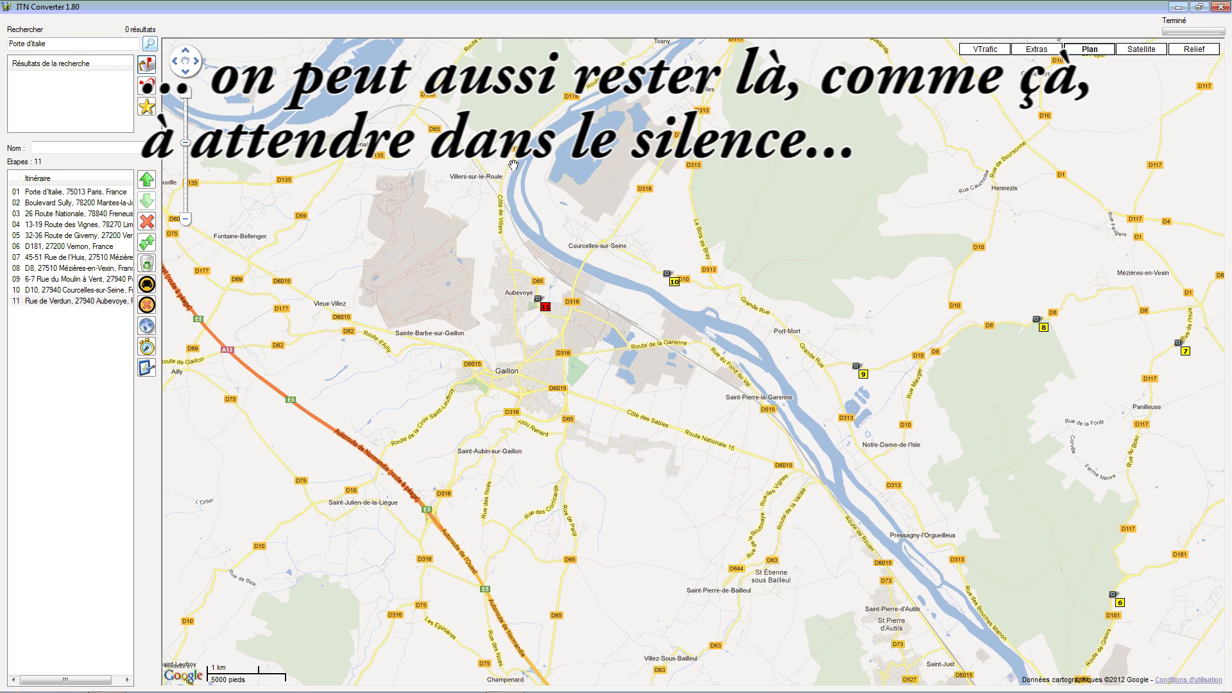
click(509, 232)
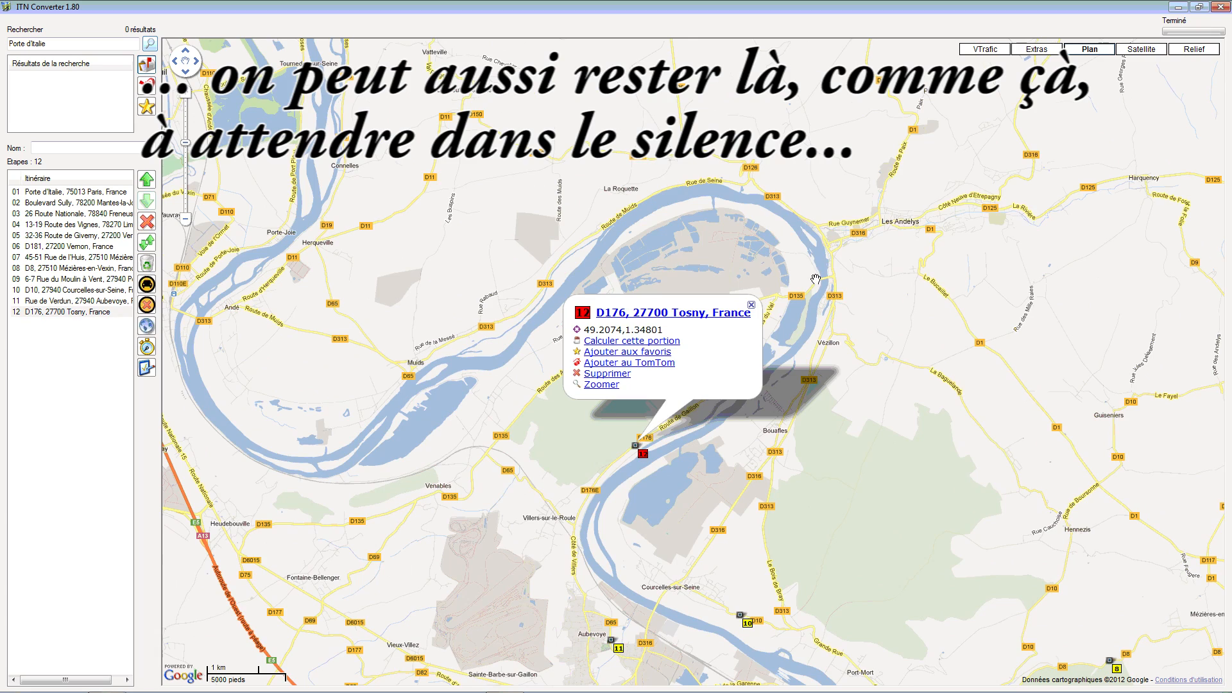
click(816, 280)
click(1027, 233)
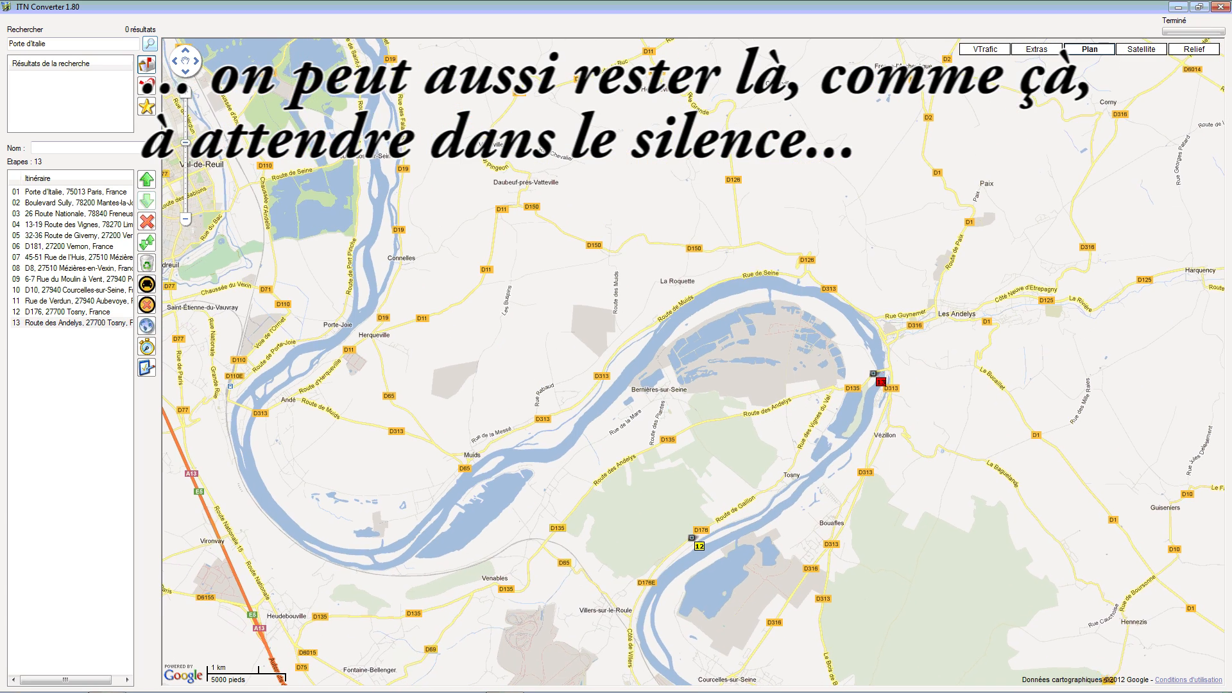
click(732, 280)
drag(739, 230, 918, 287)
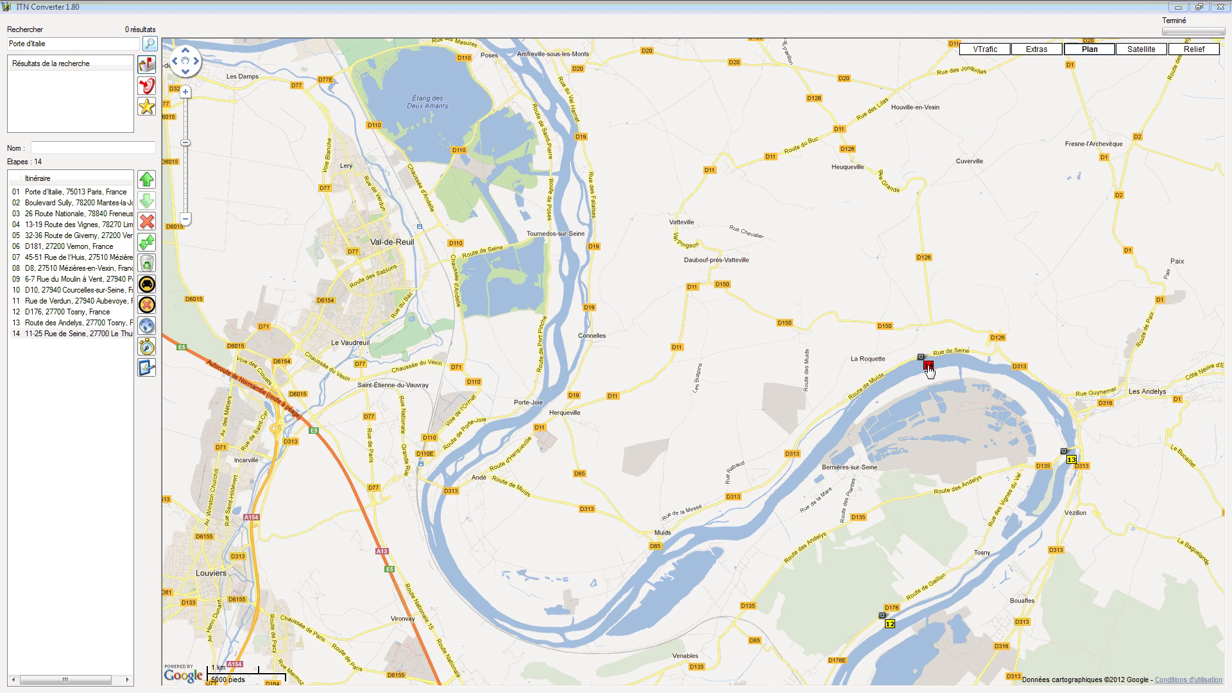
- Try moving the Le Thuit step 14 toward the D126, then delete it with Supprimer
drag(932, 373, 957, 321)
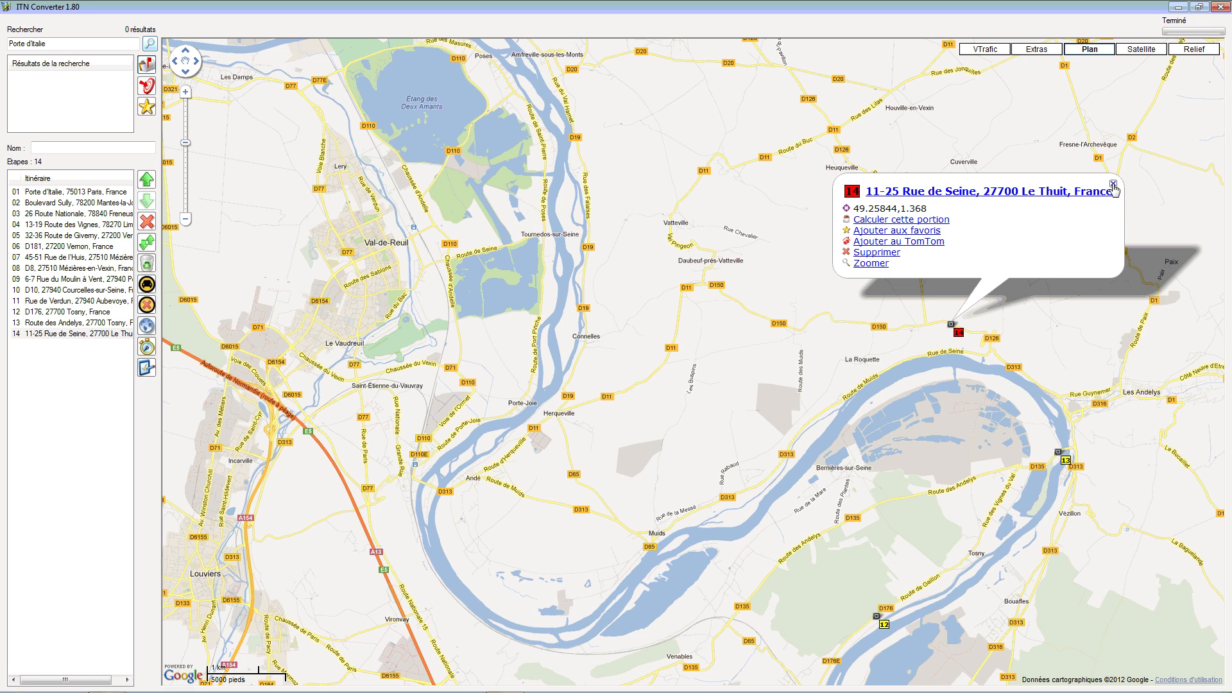
click(1113, 184)
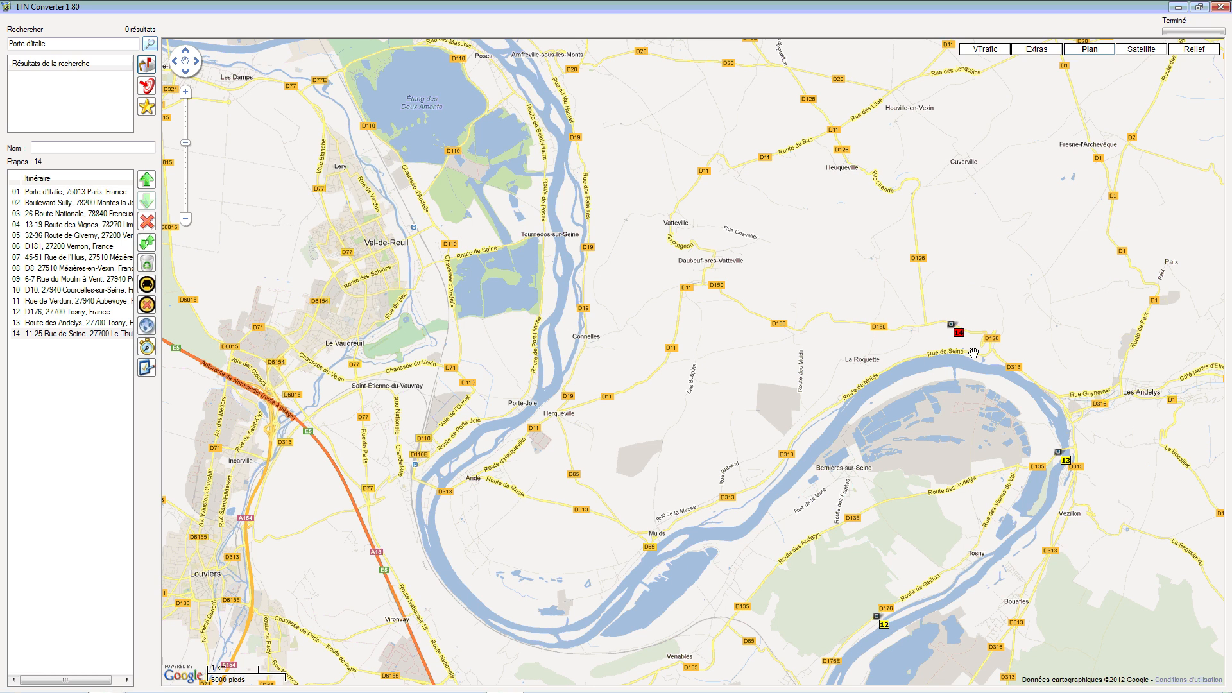
mouse_move(959, 333)
mouse_down()
mouse_move(932, 352)
mouse_move(948, 326)
mouse_move(908, 321)
mouse_move(934, 360)
mouse_up()
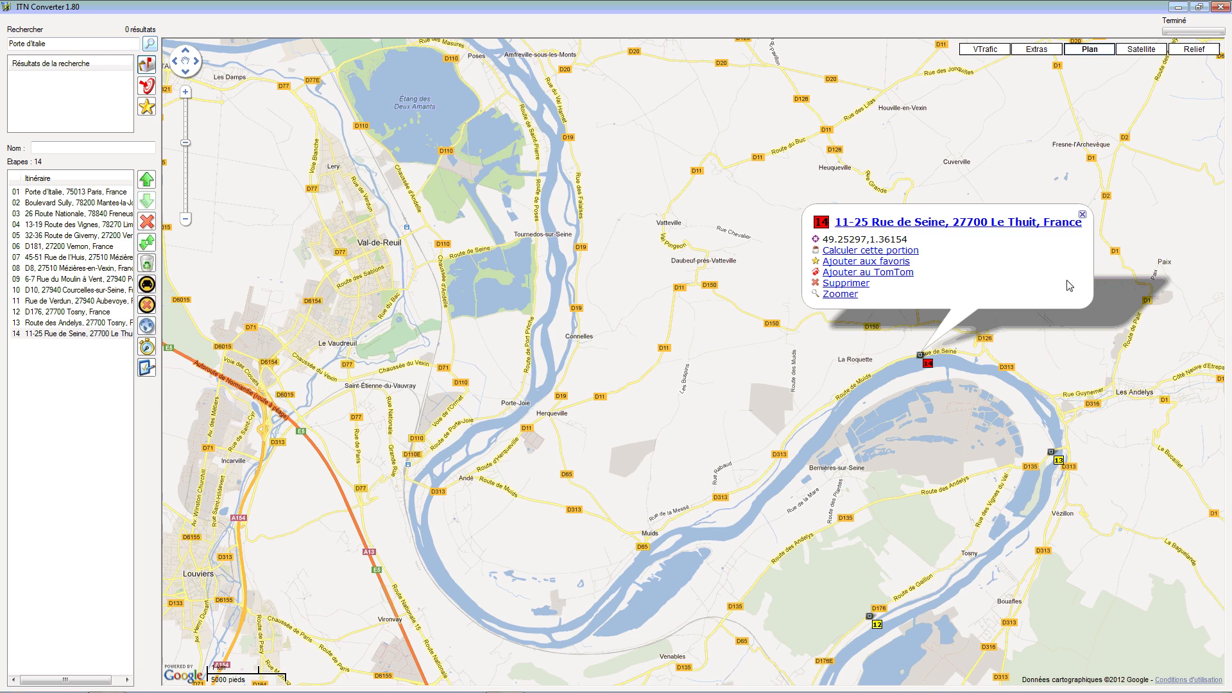
click(1083, 215)
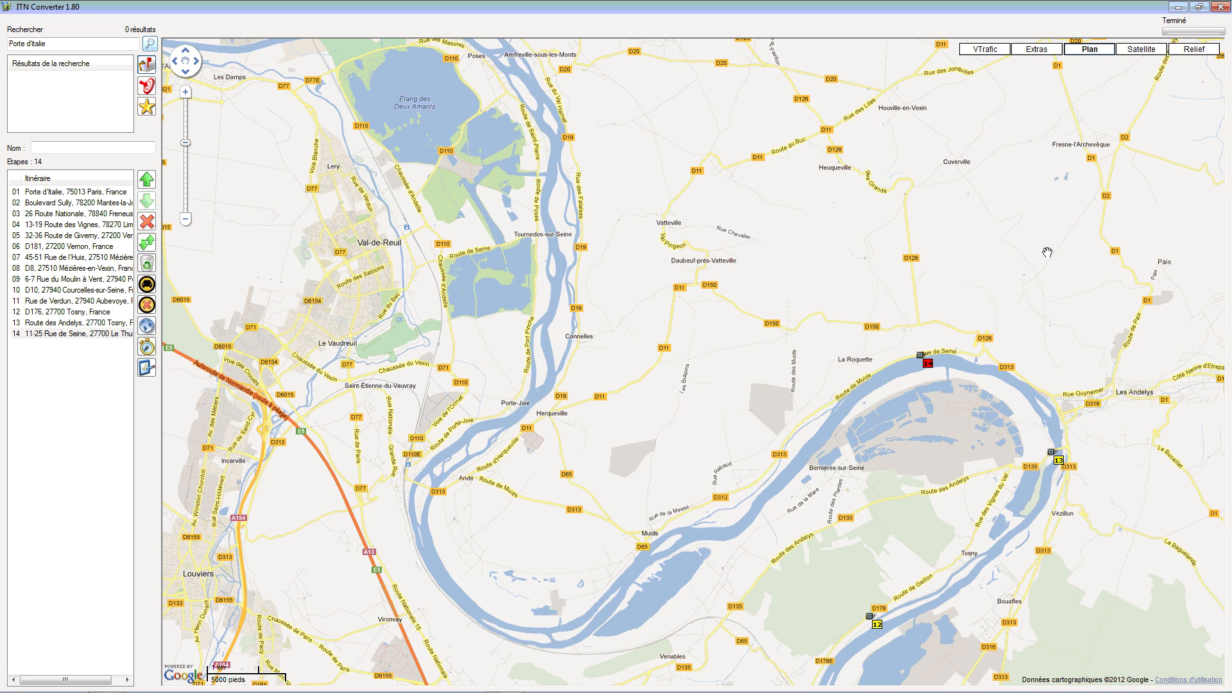
click(58, 334)
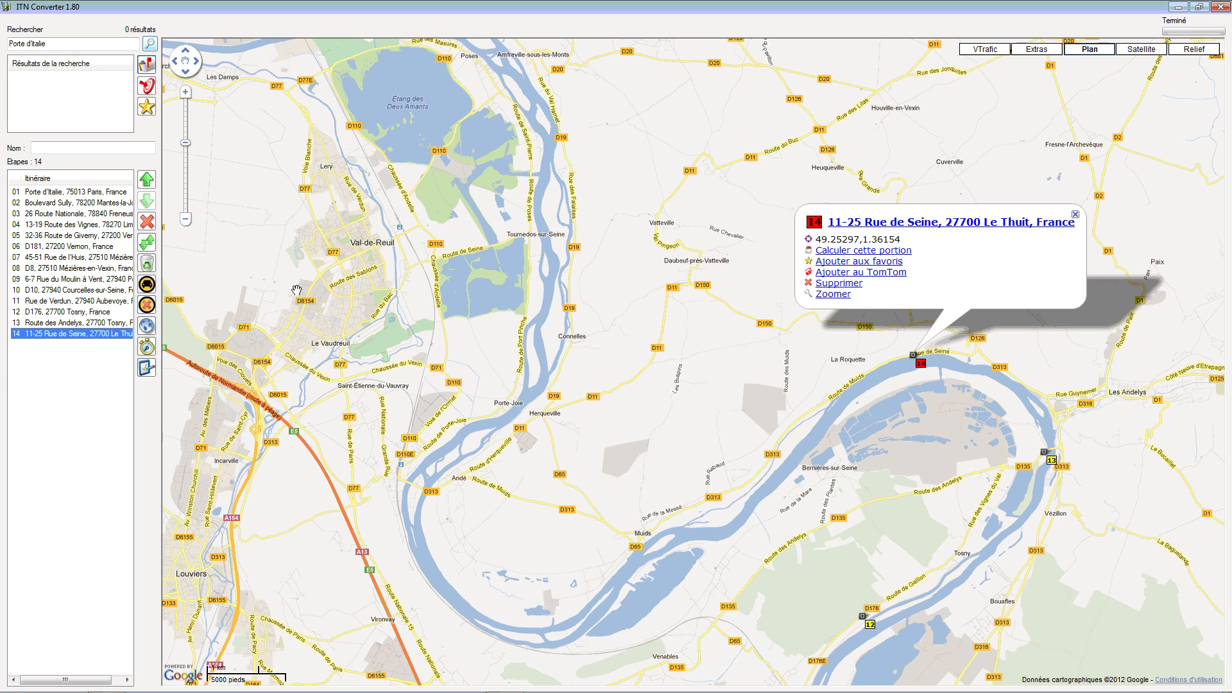
click(1076, 217)
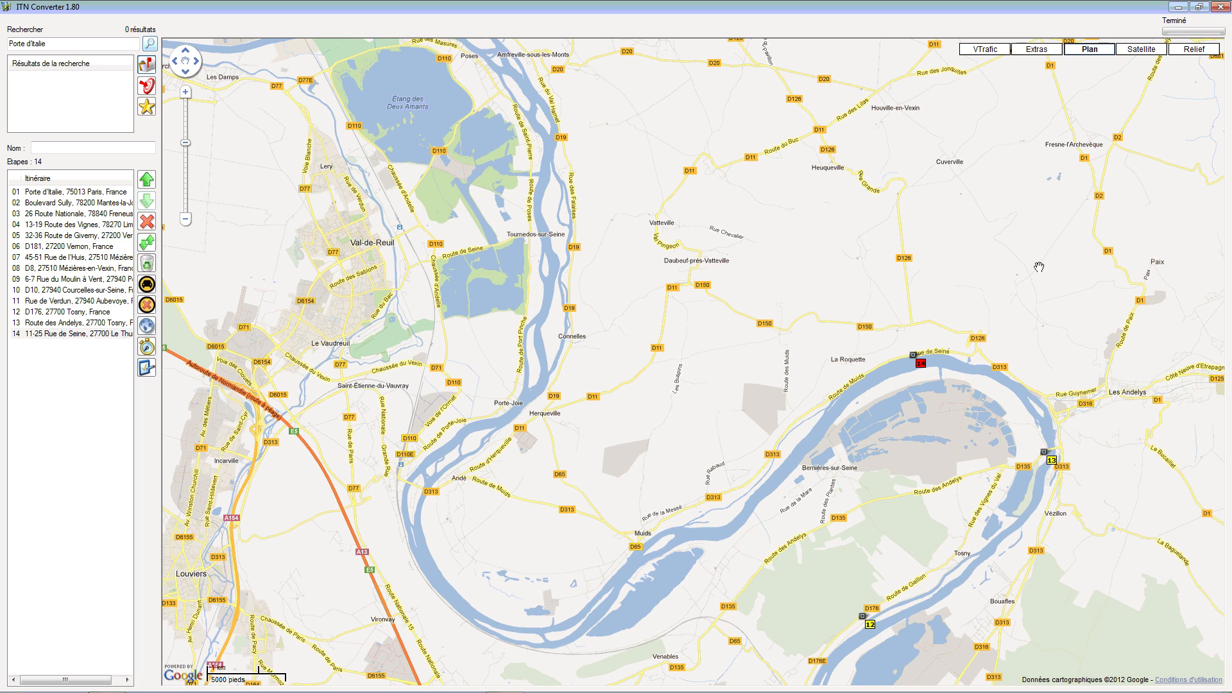
click(921, 366)
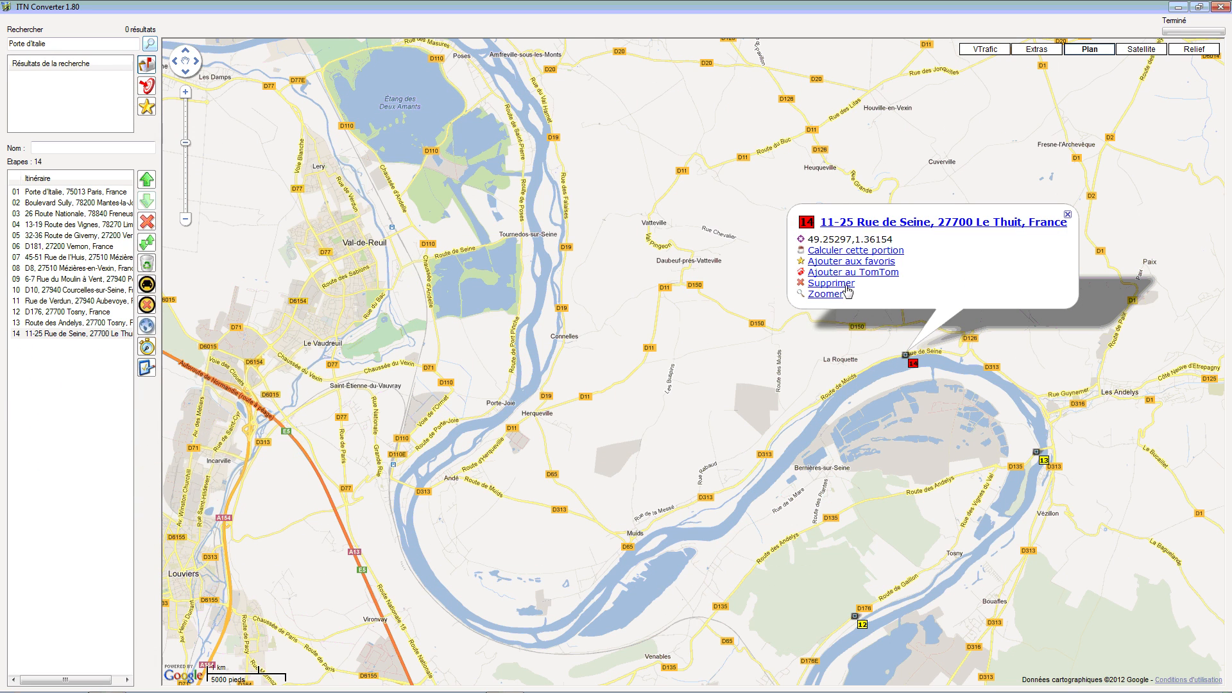
click(832, 283)
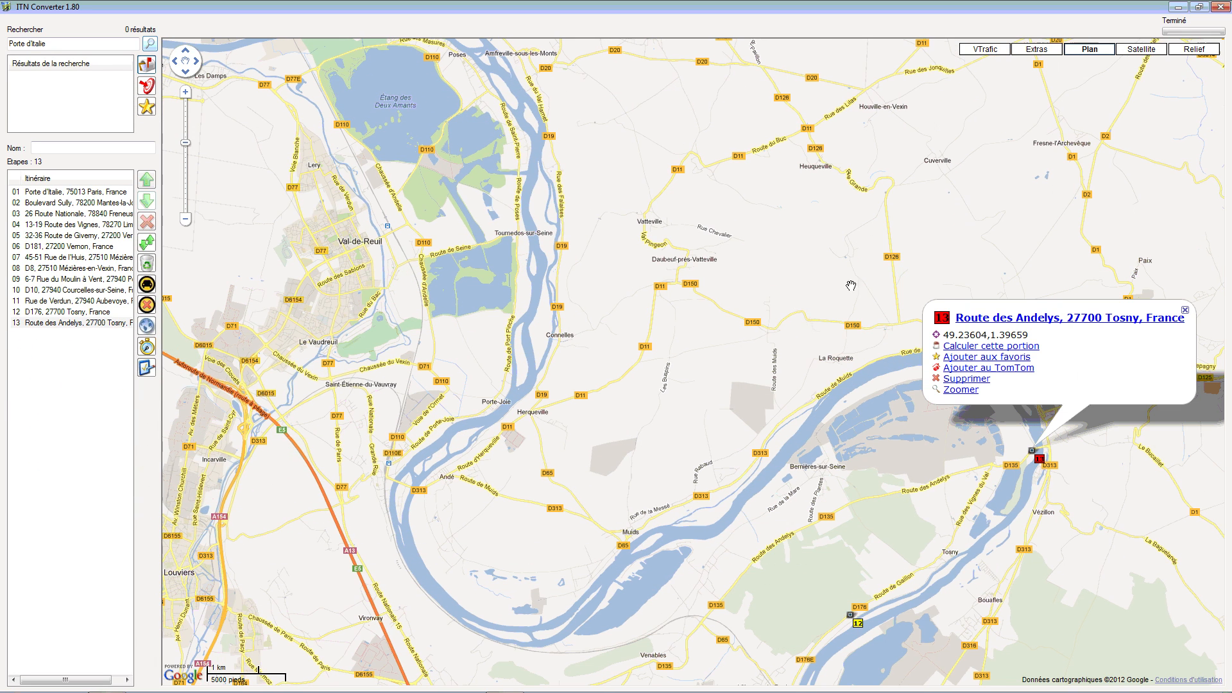
click(1186, 311)
- Add 12 D126 Les Andelys, a Daubeuf D11 point and Route d'Amfreville as steps 14–16
click(929, 322)
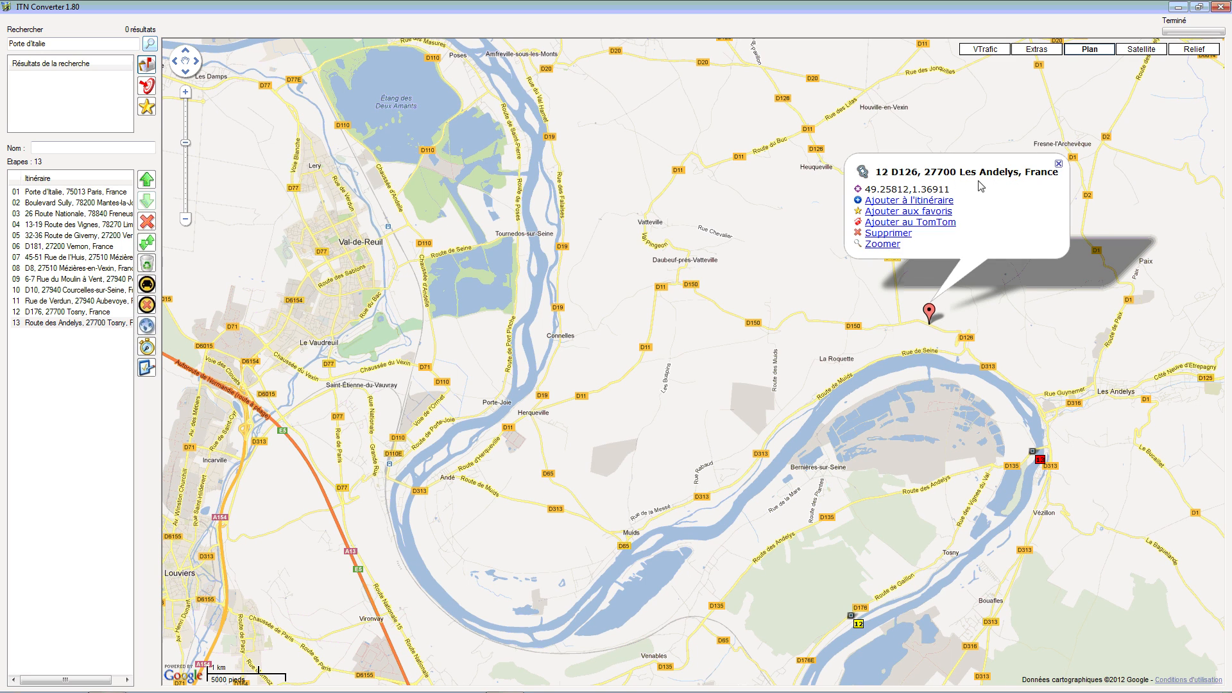
click(939, 200)
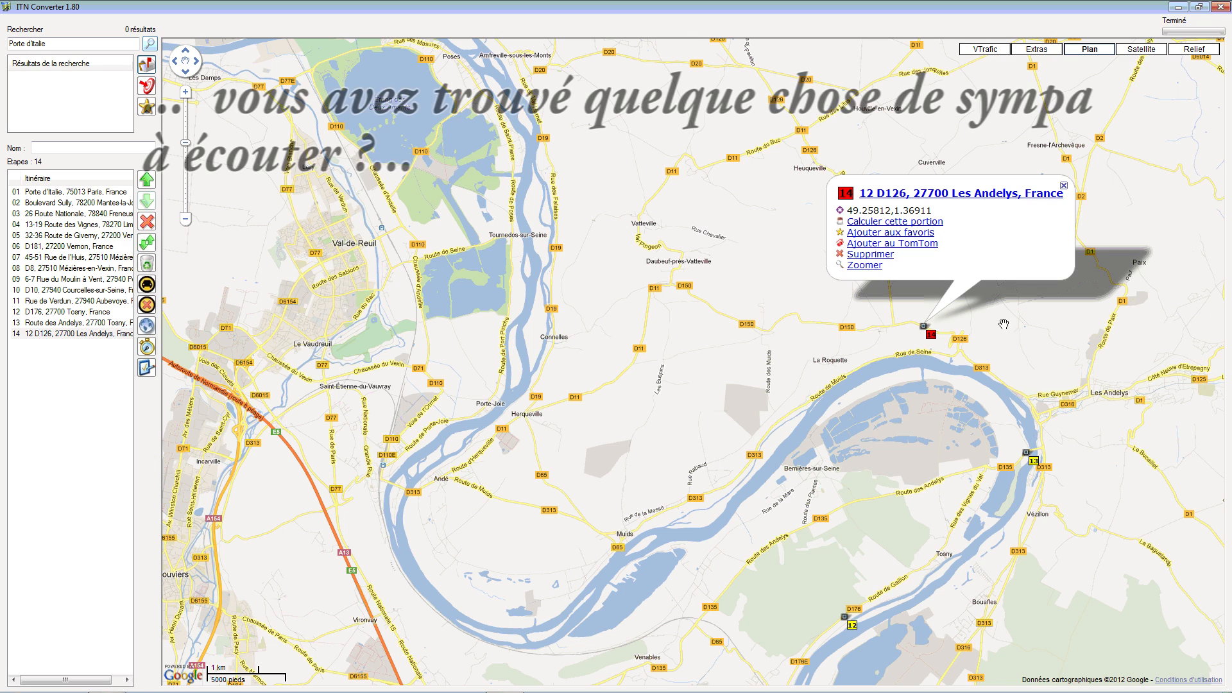
click(647, 313)
click(605, 186)
click(561, 377)
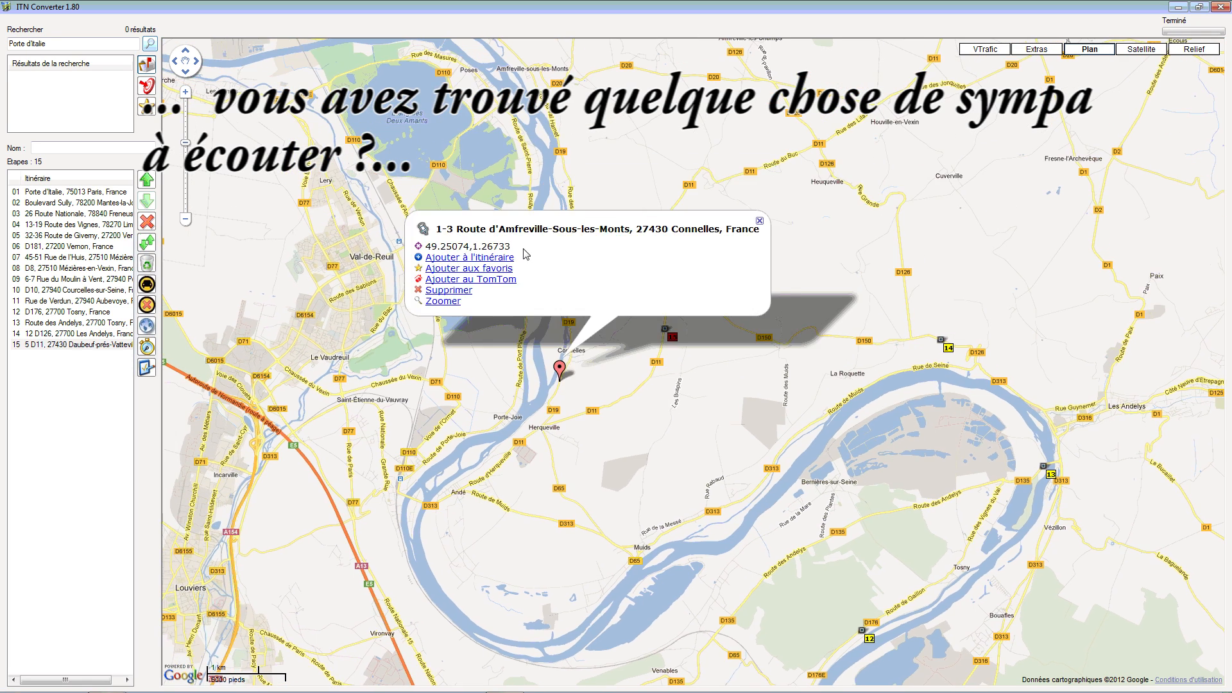
click(478, 260)
click(1025, 320)
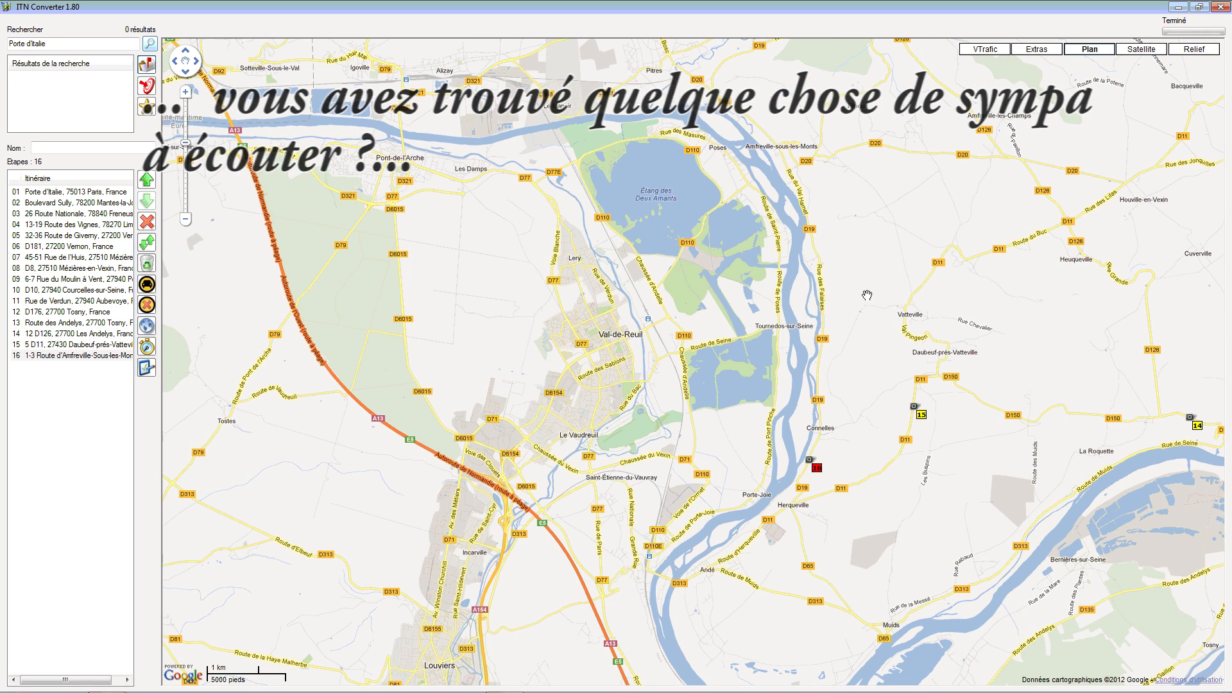
drag(789, 289, 741, 391)
click(774, 238)
- Add Rue des Fossés, Pont-Saint-Pierre, Pîtres, Igoville and Criquebeuf-sur-Seine stops from step 17
click(703, 114)
click(918, 292)
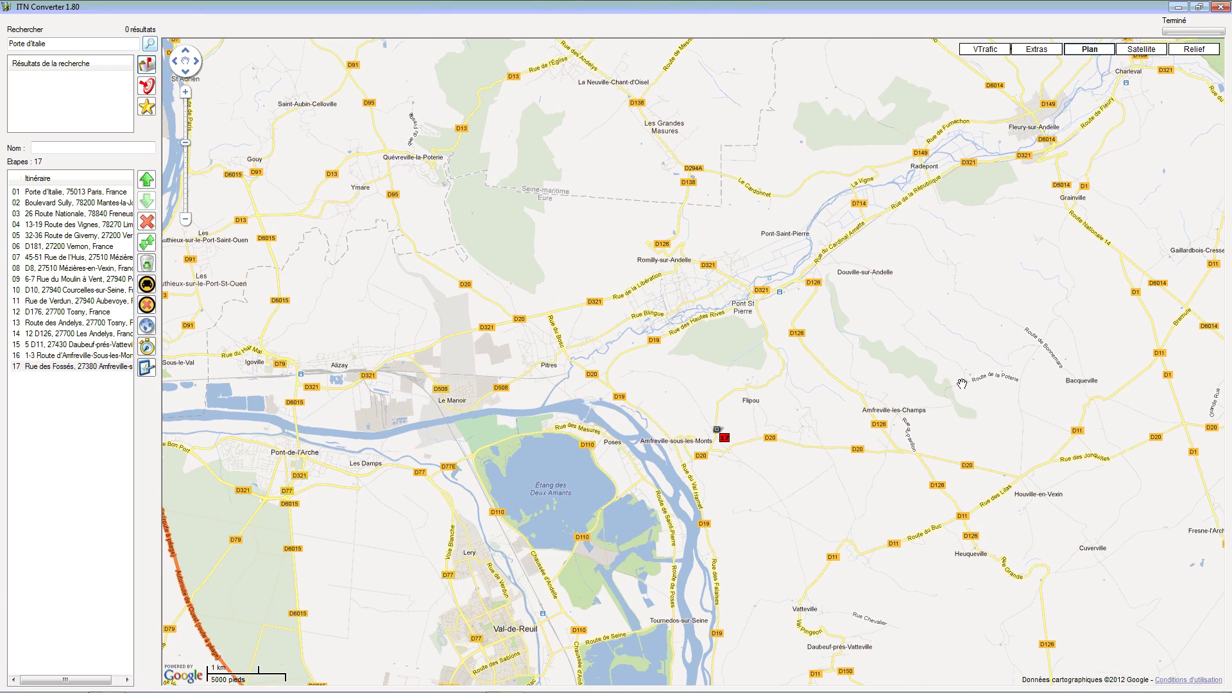
click(728, 277)
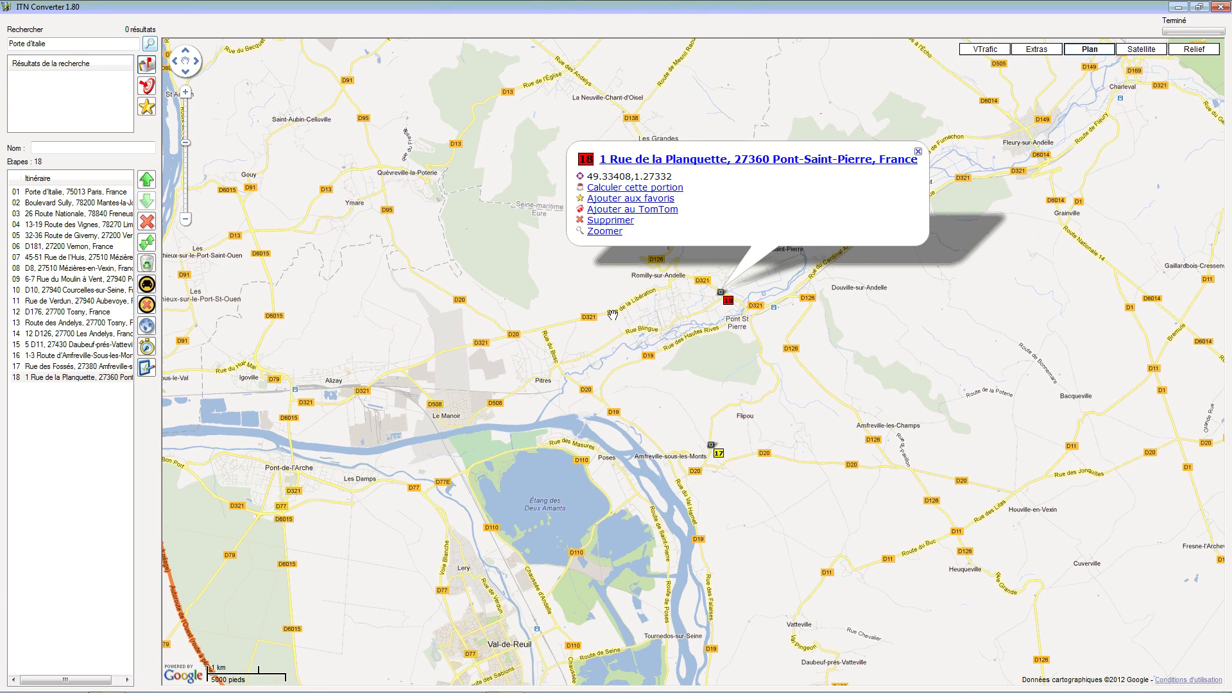
click(534, 332)
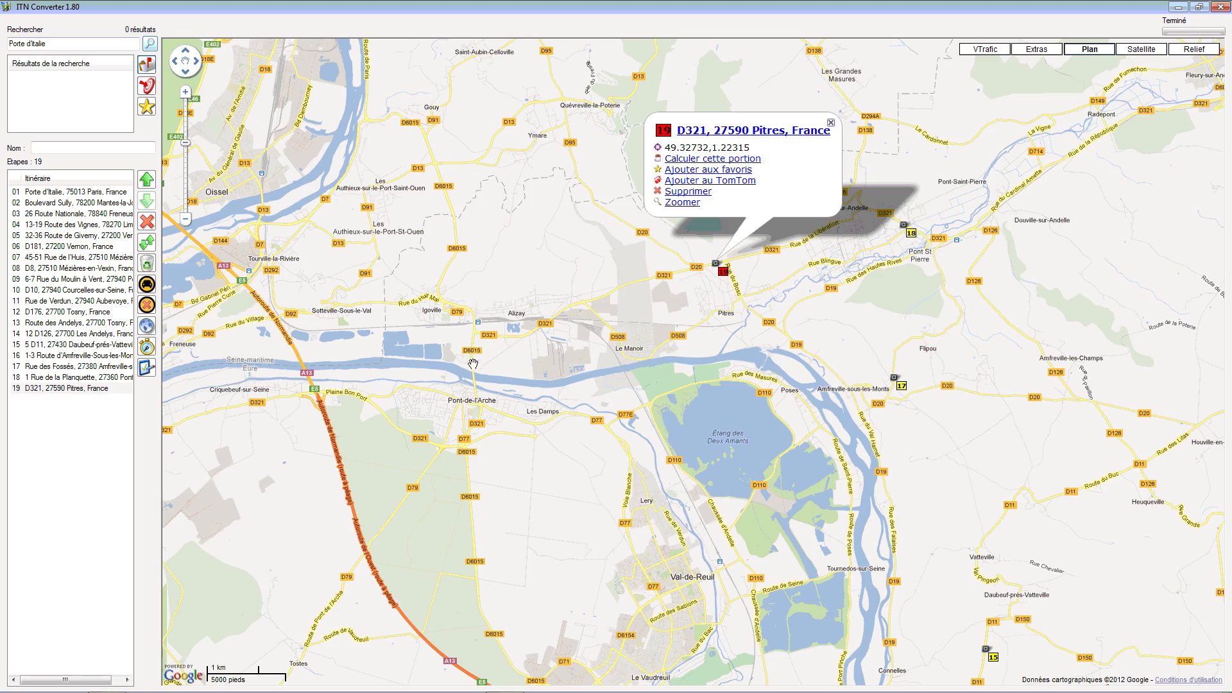
click(451, 382)
click(625, 392)
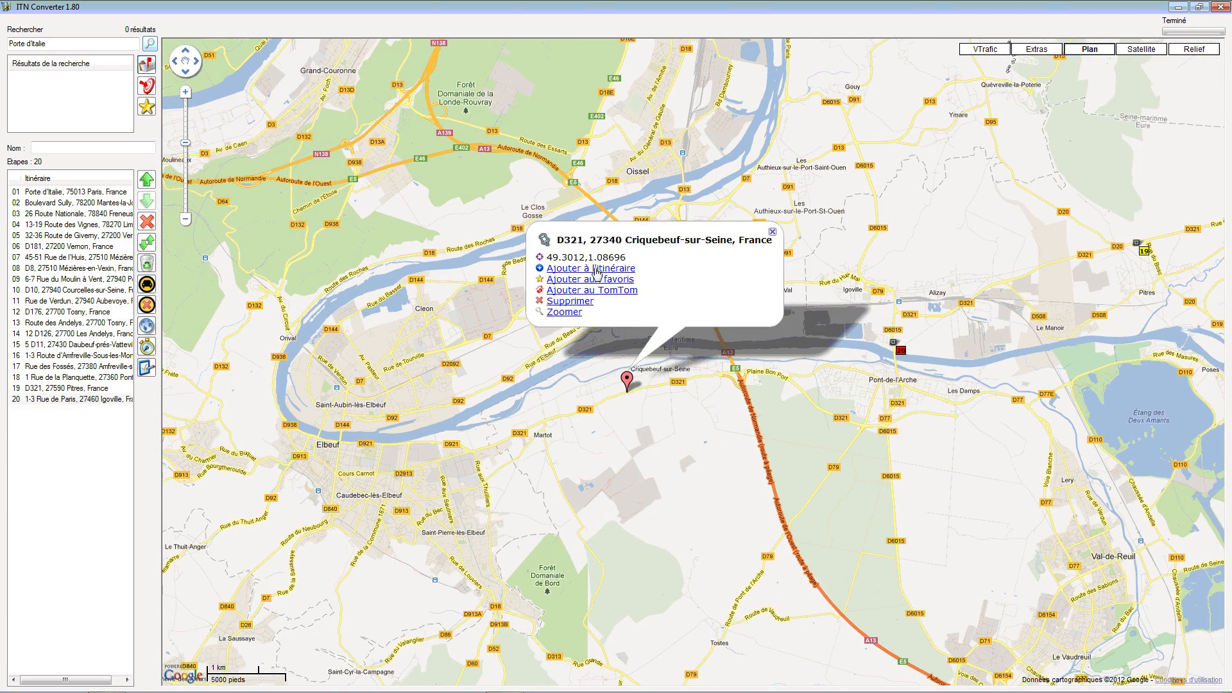
click(443, 434)
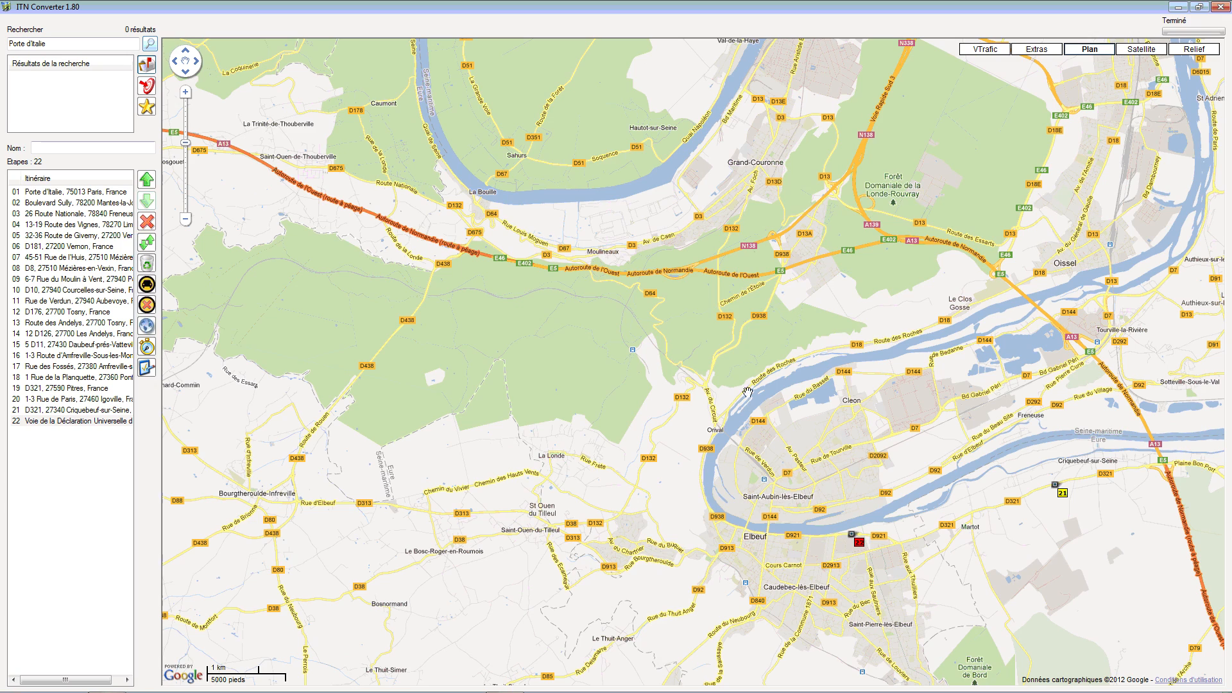
- Add Londe-Rouvray forest, 19 D64 Caumont, Mauny, Barneville-sur-Seine and Hameau de l'Ouraille (step 27)
click(690, 368)
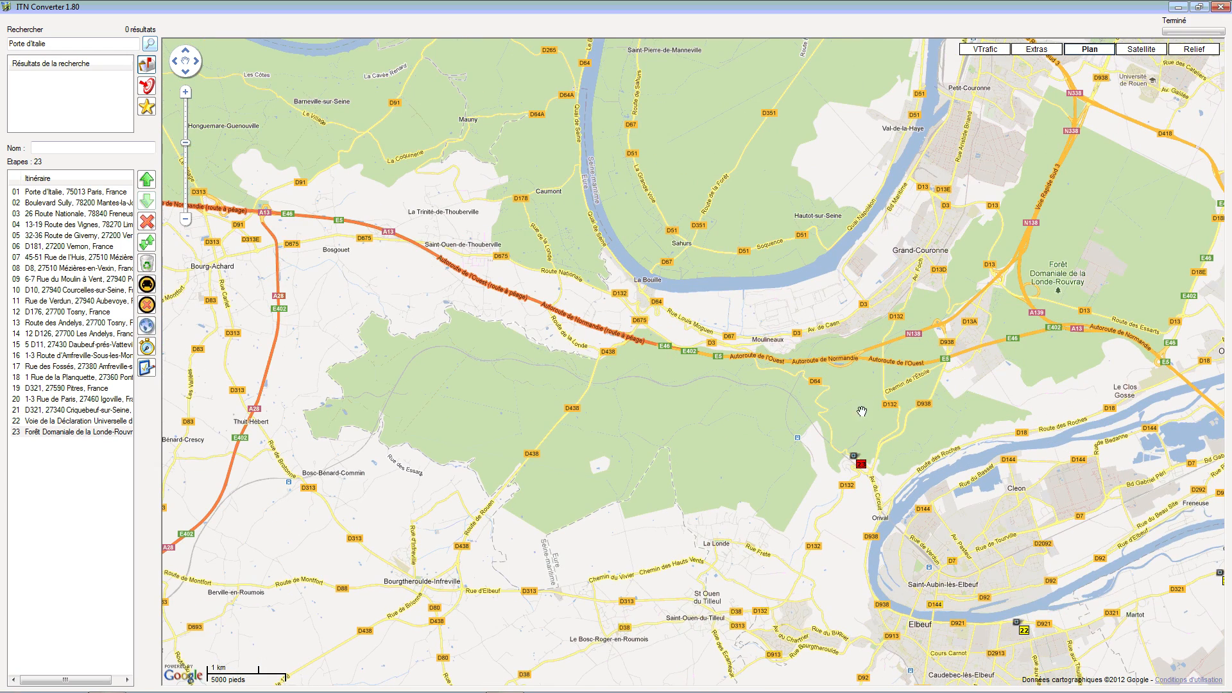
click(621, 264)
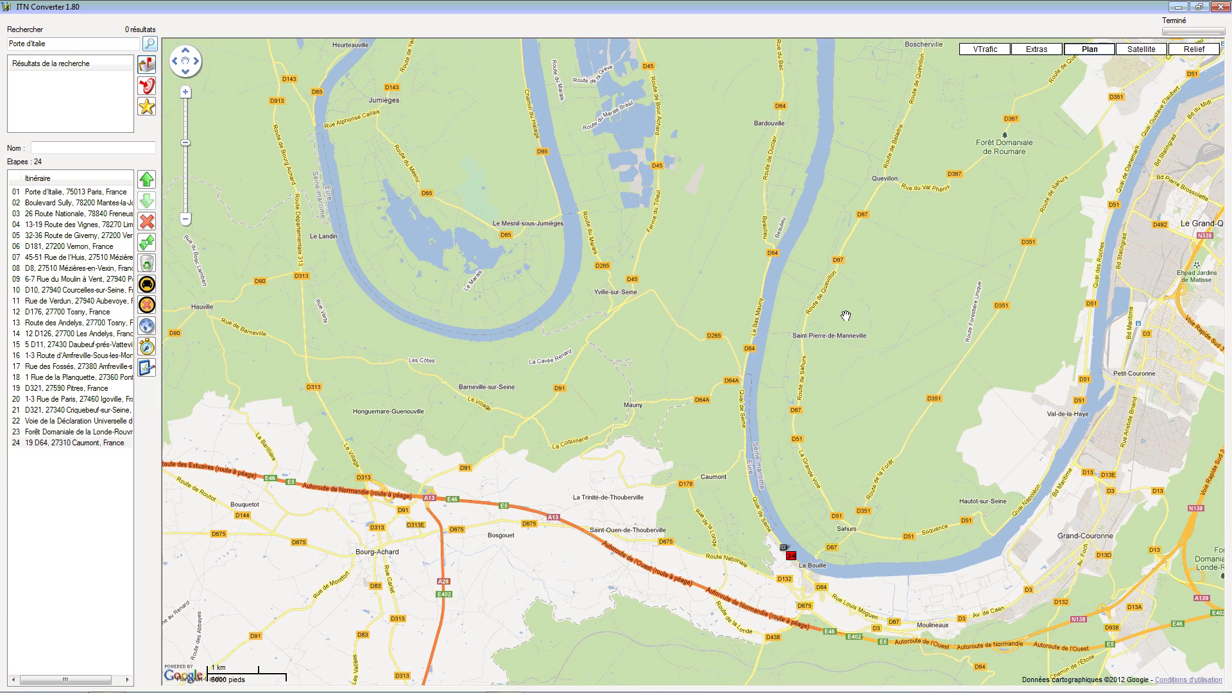
click(697, 336)
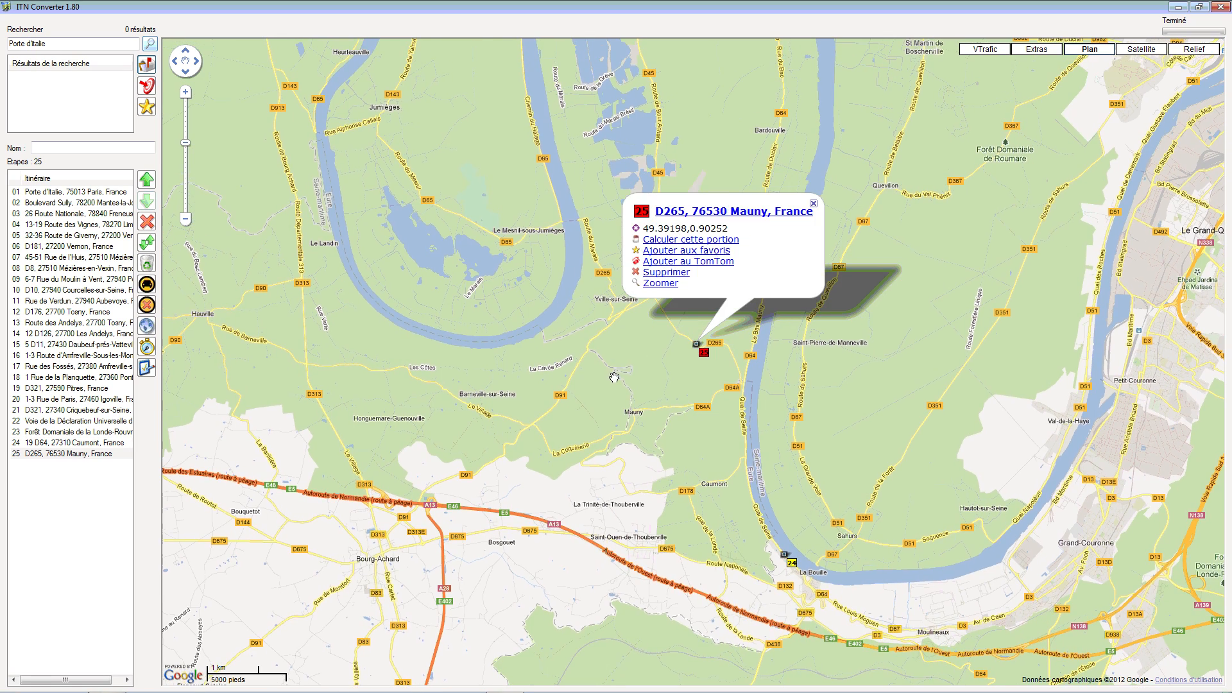
click(653, 330)
click(637, 210)
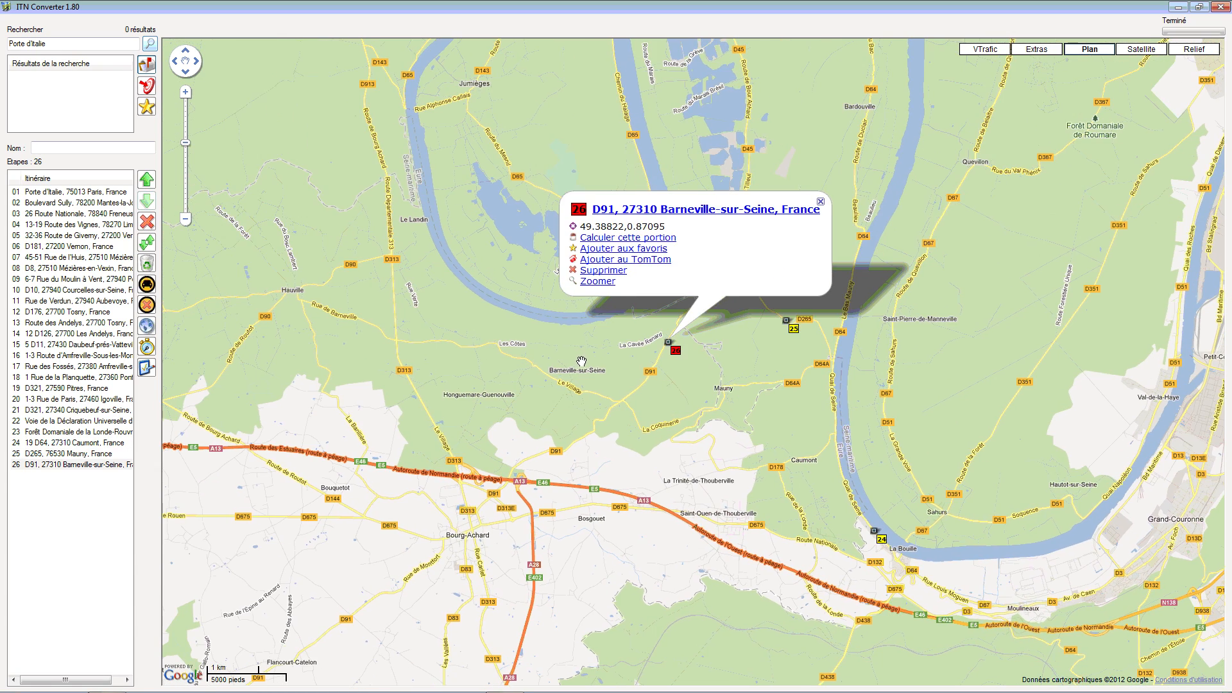
drag(581, 358, 725, 394)
click(628, 379)
click(540, 258)
click(779, 391)
- Add Route Départementale 313 as step 28 and Heurteauville as step 29
drag(711, 467, 969, 495)
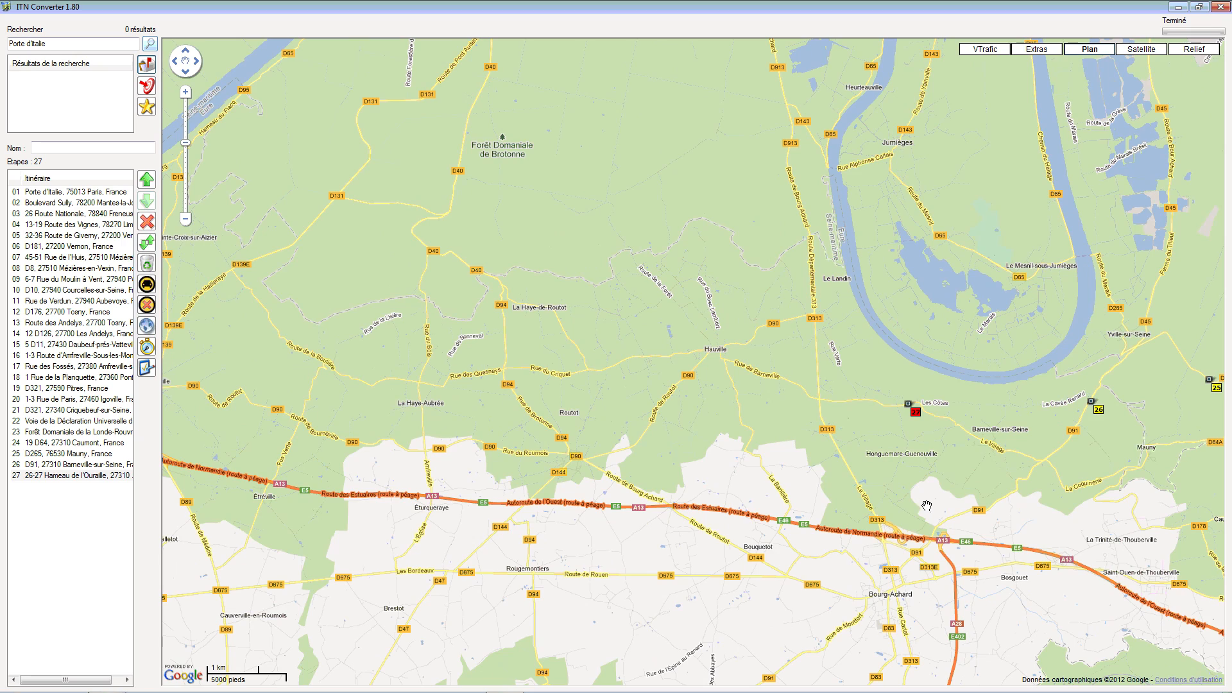
click(816, 293)
click(725, 182)
click(994, 160)
drag(953, 193, 913, 329)
click(808, 238)
click(725, 110)
click(1019, 75)
drag(904, 183, 999, 484)
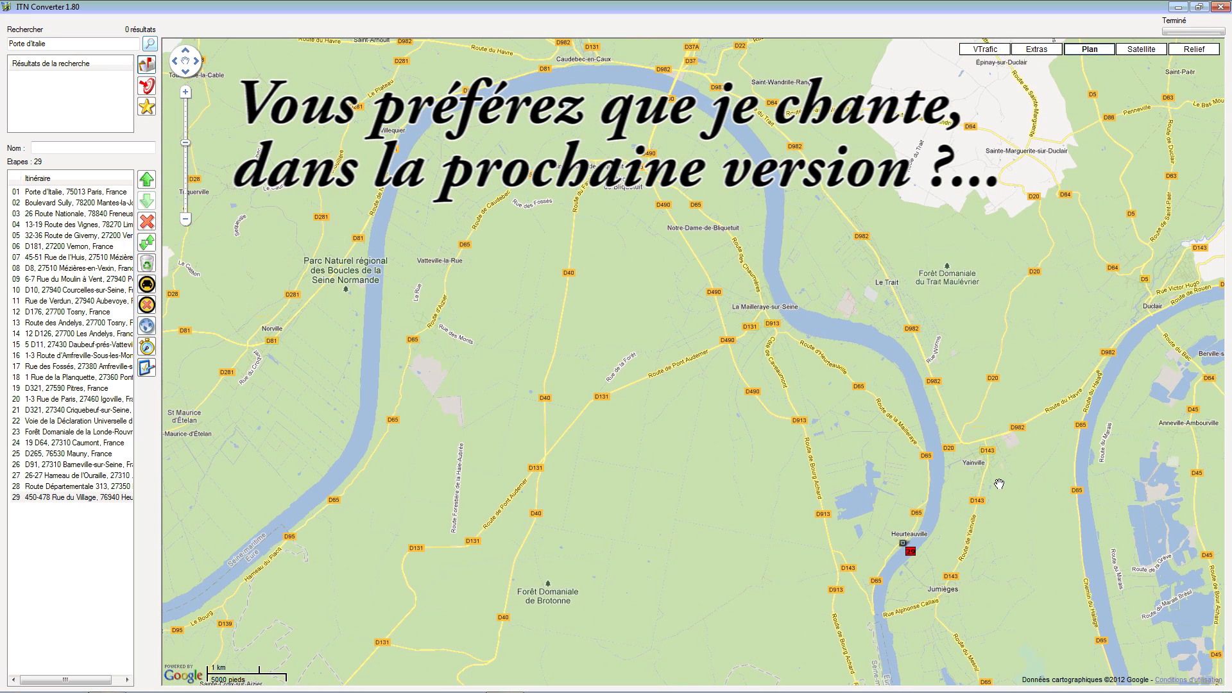
- Add waypoints 30–32: Route d'Heurteauville, the next route point, and D490 at Caudebec-en-Caux
click(820, 354)
click(759, 235)
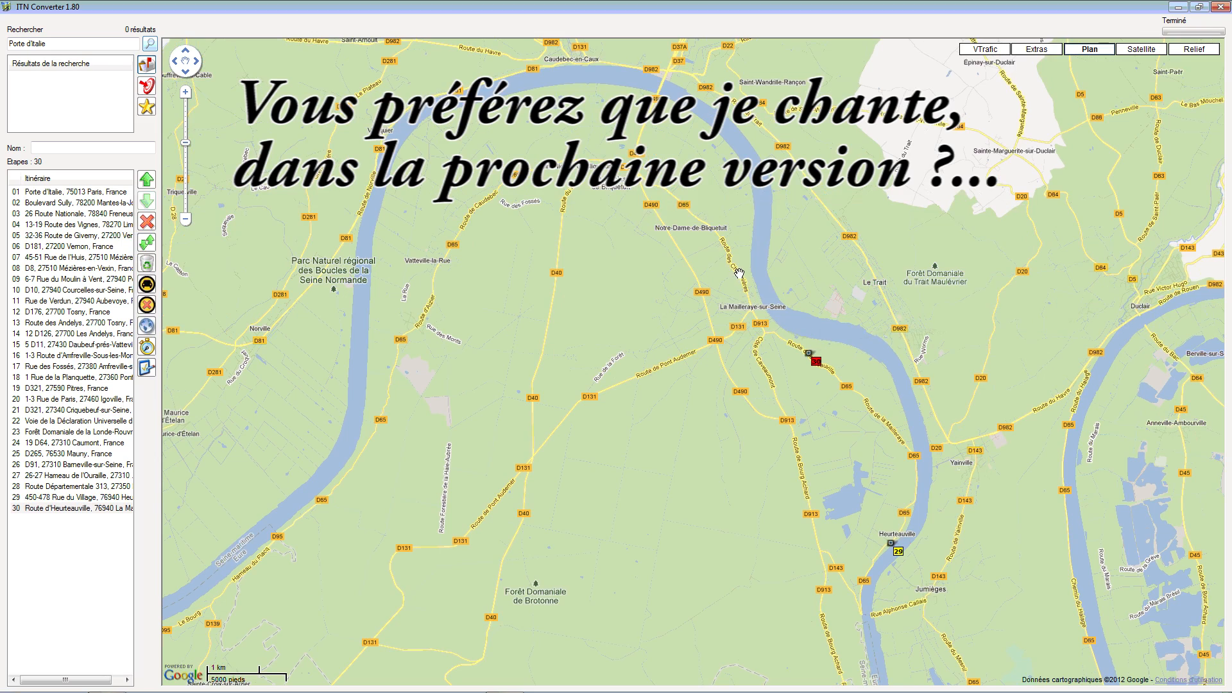
click(729, 251)
click(643, 128)
click(941, 127)
drag(889, 160, 935, 435)
click(690, 404)
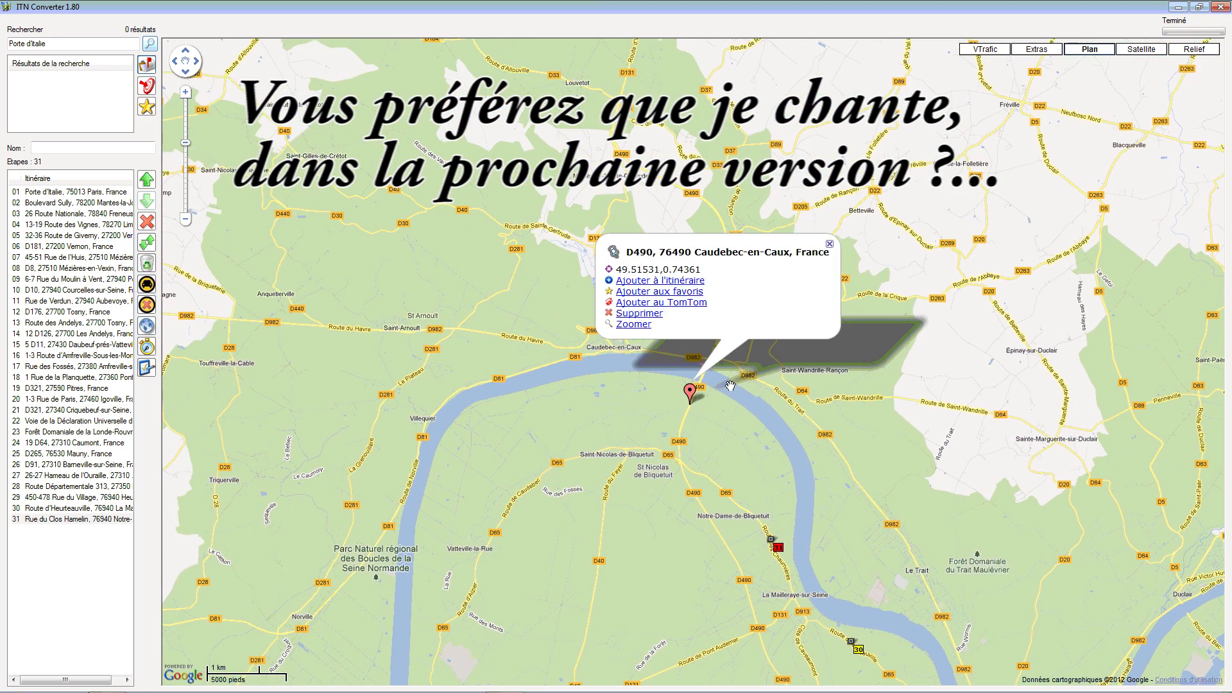
click(669, 281)
click(845, 250)
- Add steps 33–35: the Forêt Domaniale point, Route de Sainte-Gertrude and Ancienne Route de Fauville
scroll(993, 142, up, 1)
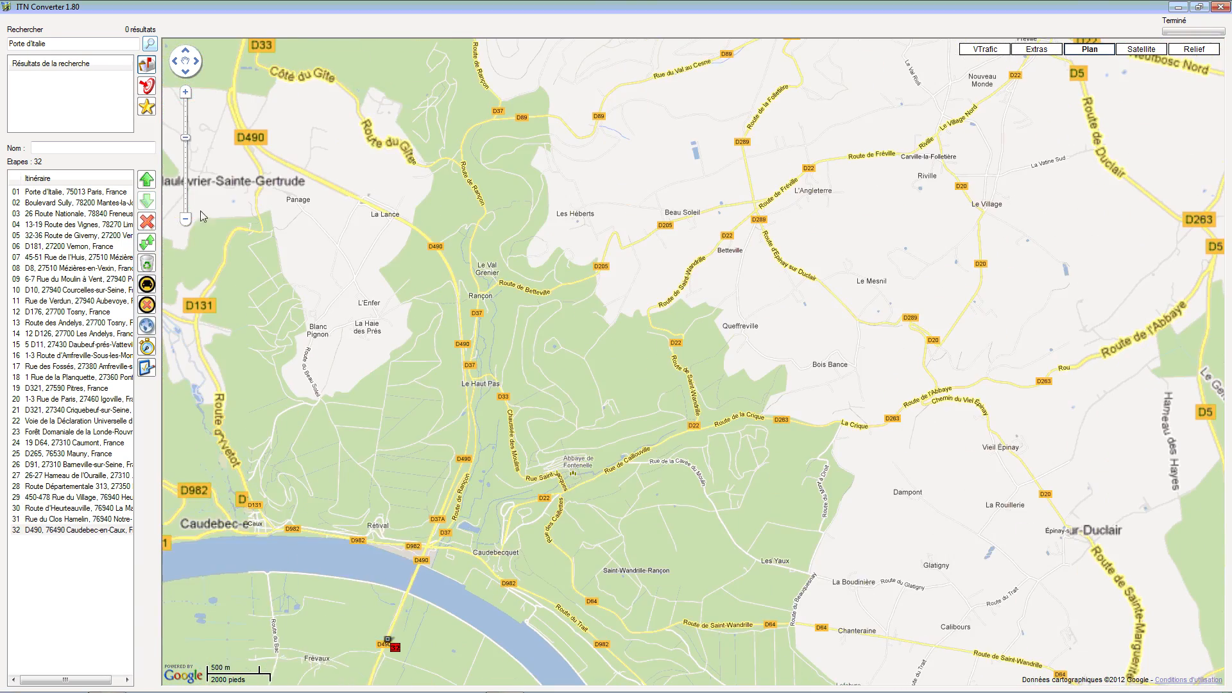
scroll(199, 213, down, 1)
click(803, 385)
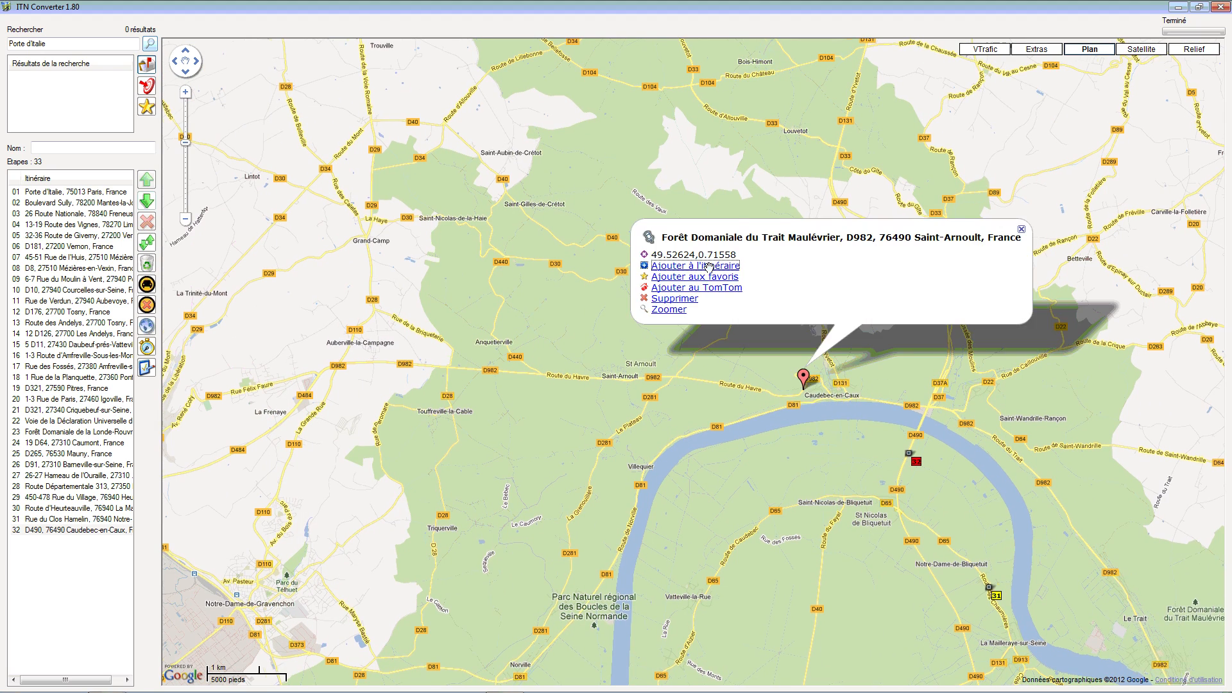
click(710, 267)
click(1028, 249)
click(724, 306)
click(666, 183)
click(910, 189)
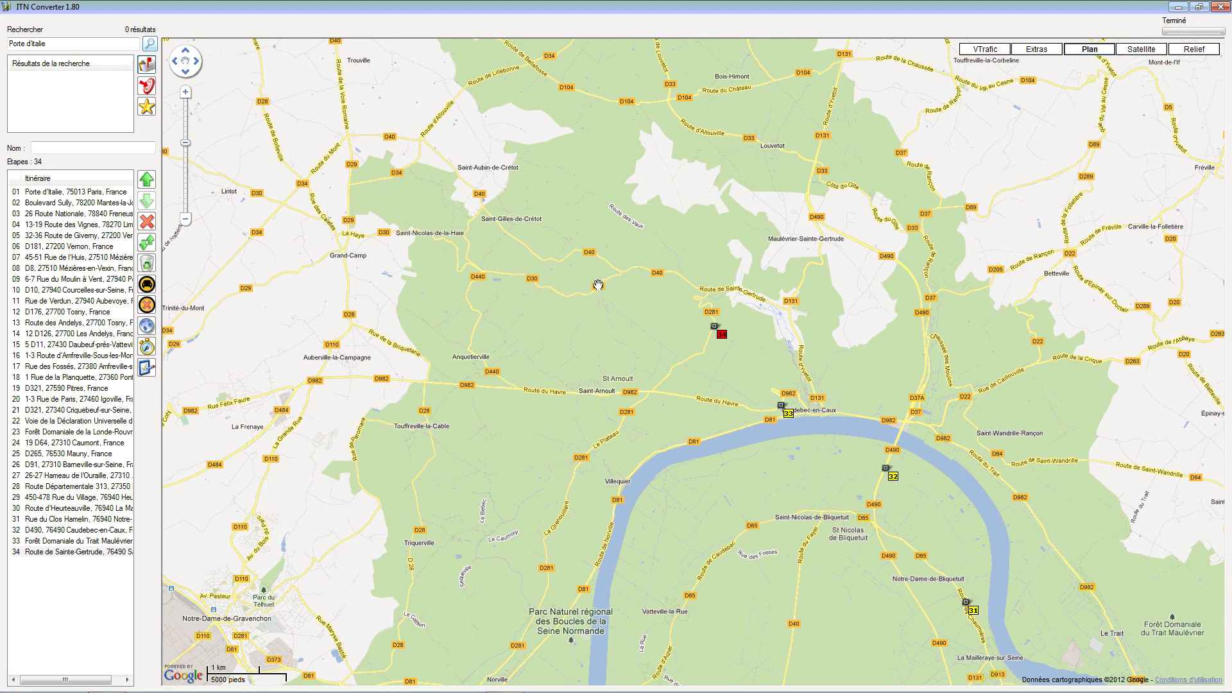
click(574, 296)
click(484, 166)
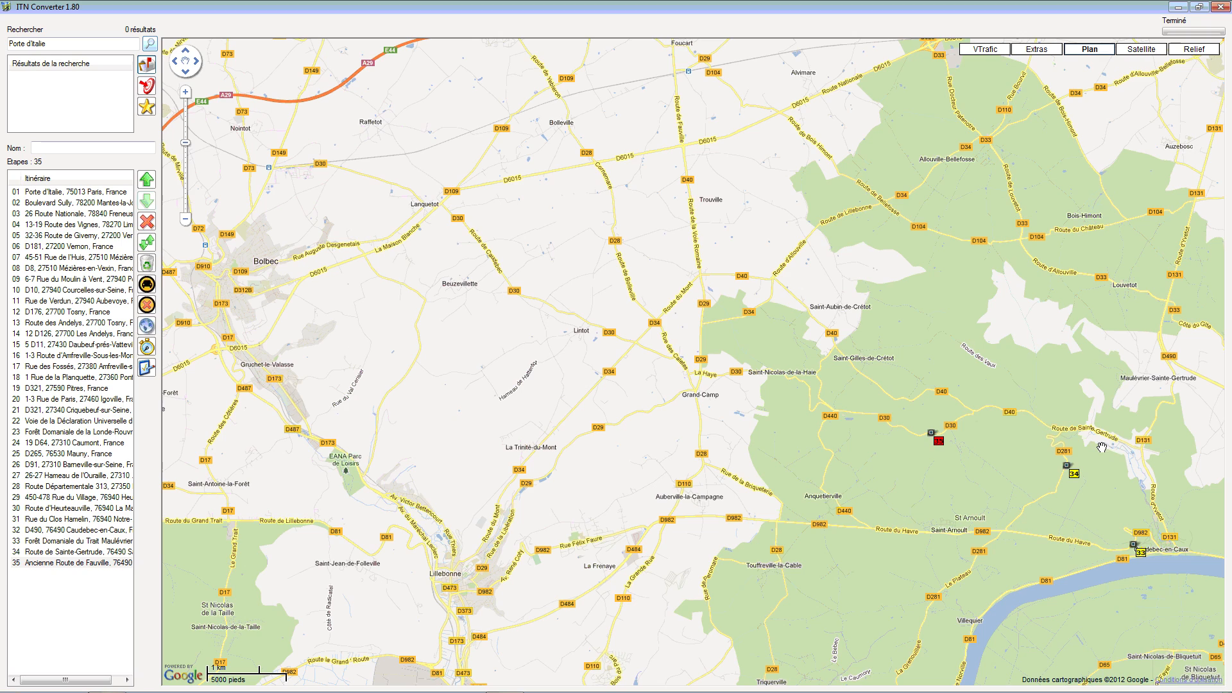
- Add steps 36–39: 1 Rue de l'Église, Rue des Caletes, Route de Grandcamp and D28 Bolleville
click(800, 378)
click(719, 276)
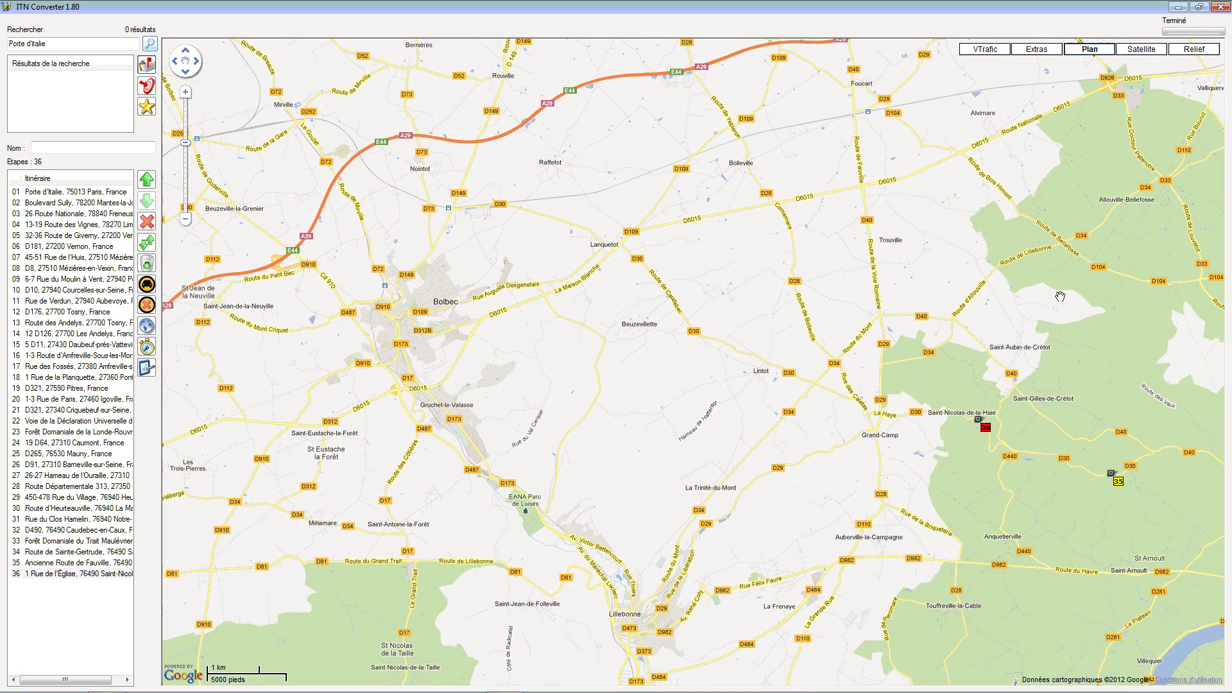
click(848, 383)
click(796, 262)
click(784, 234)
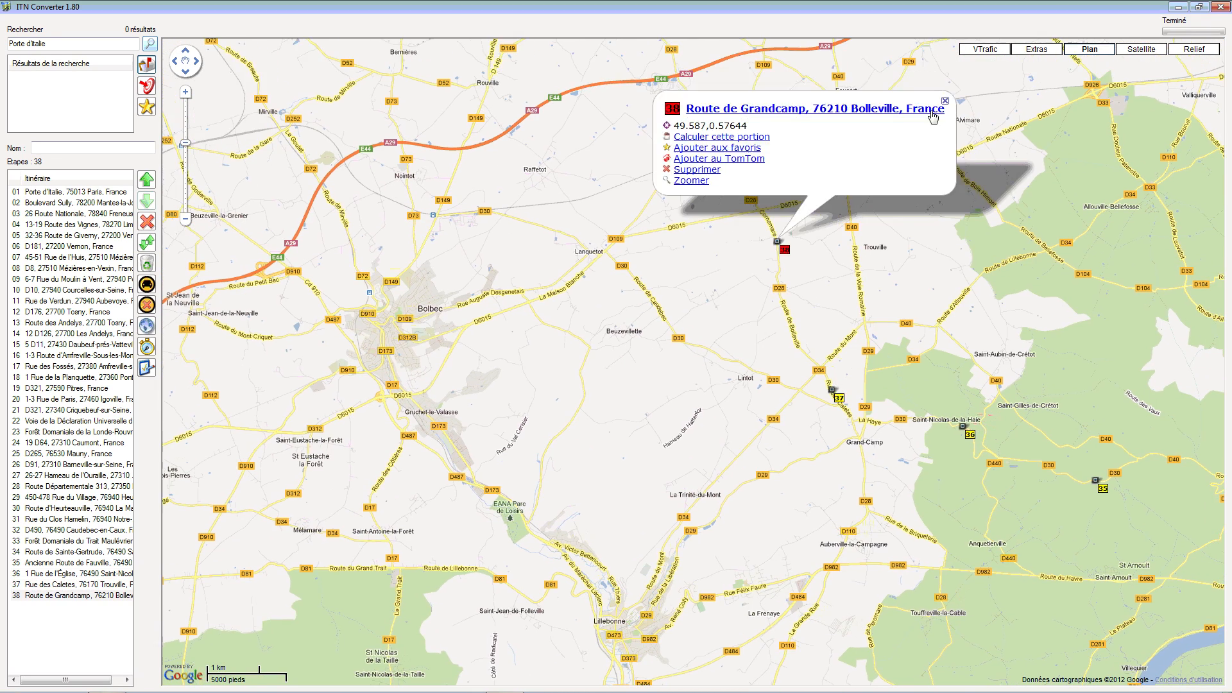
click(802, 148)
drag(805, 263, 853, 348)
click(790, 349)
click(786, 227)
- Add steps 40–43: Bielleville, Route de Mentheville, D11 Epreville and Rue d'Epreville
drag(993, 295, 1072, 430)
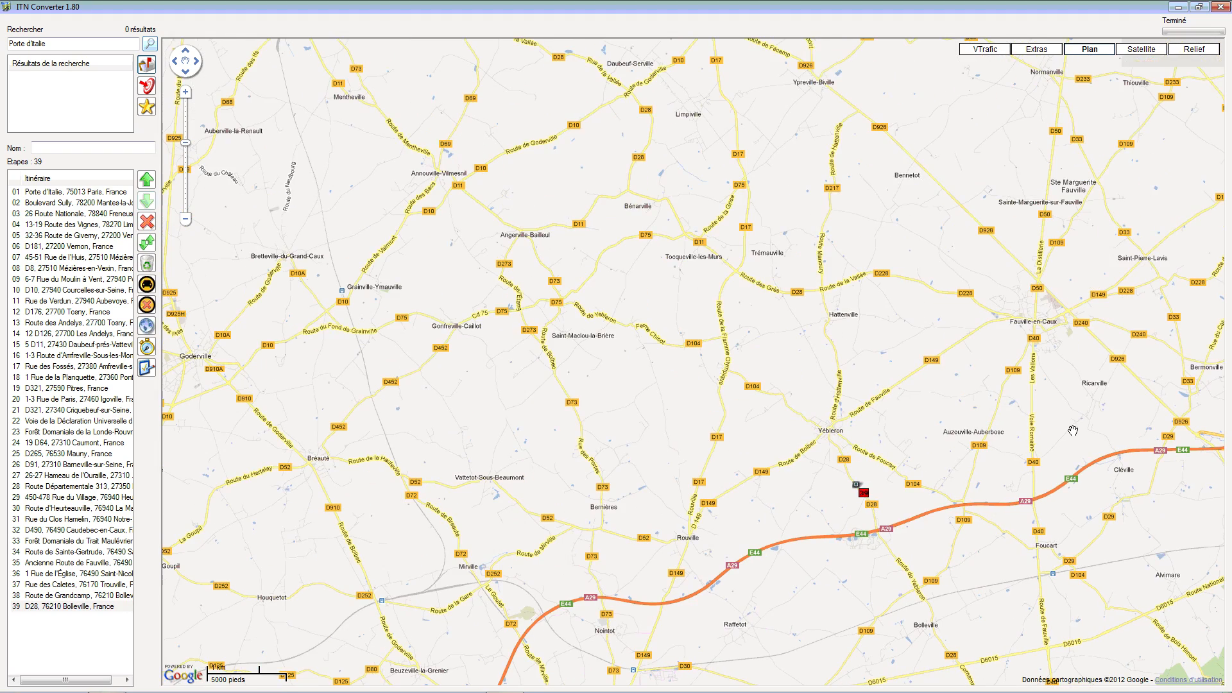
click(688, 345)
click(742, 324)
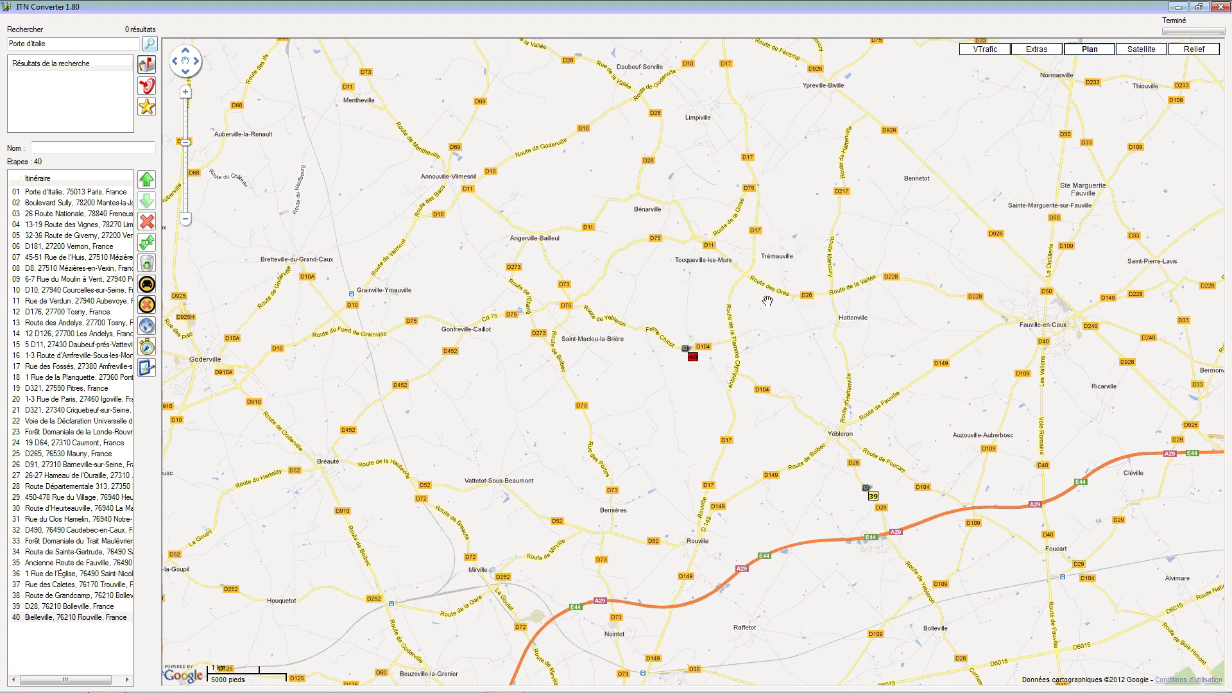
drag(742, 323, 996, 439)
click(644, 238)
click(596, 114)
drag(869, 86, 1075, 317)
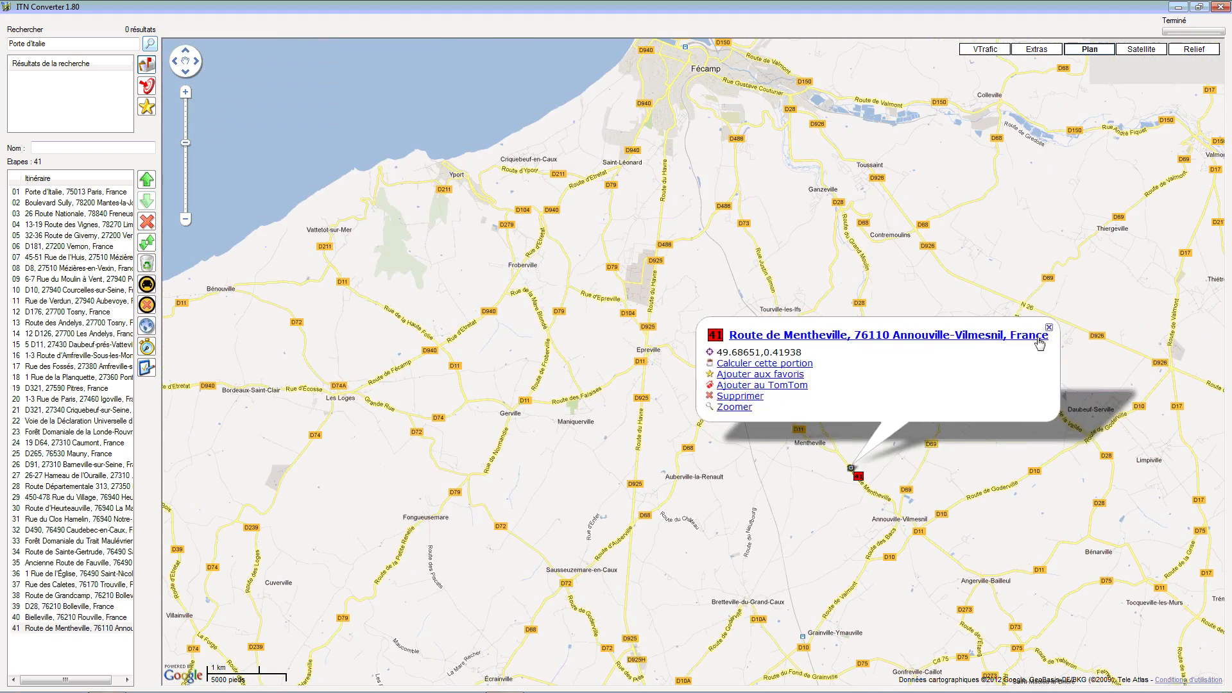
click(696, 355)
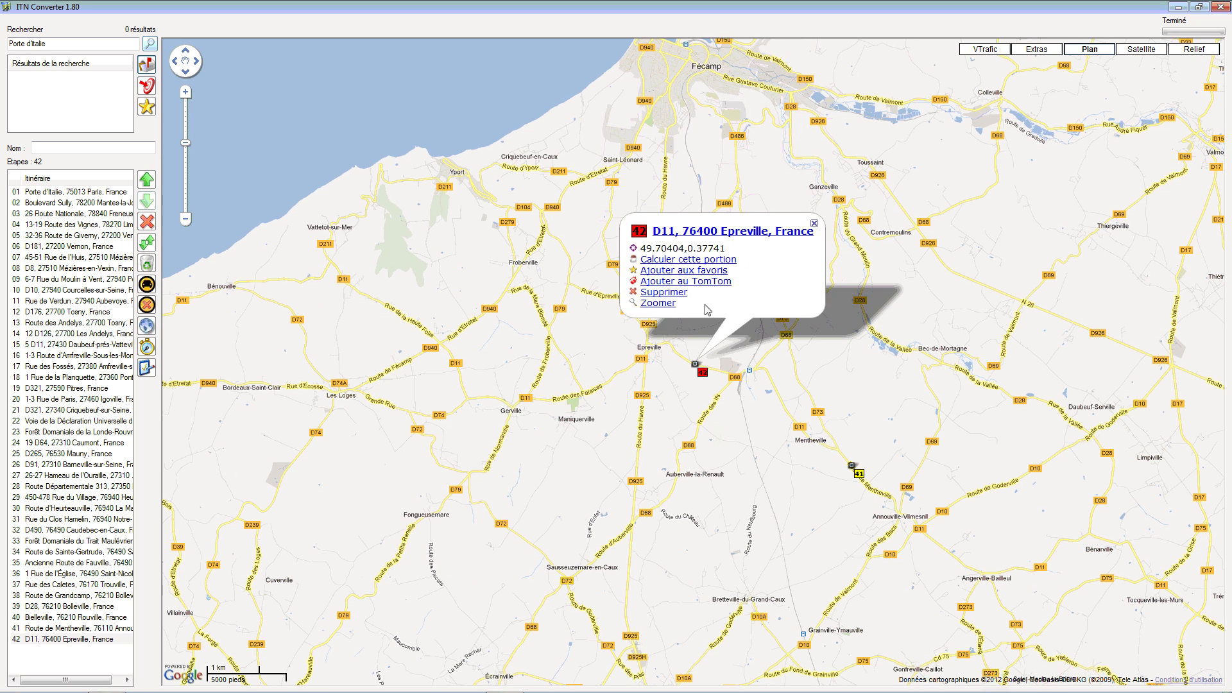
click(812, 243)
drag(710, 334, 782, 390)
click(670, 352)
click(651, 230)
- Add the Bénouville point as step 46 and 8 Avenue de Verdun, Étretat as final step 47
drag(930, 306, 939, 309)
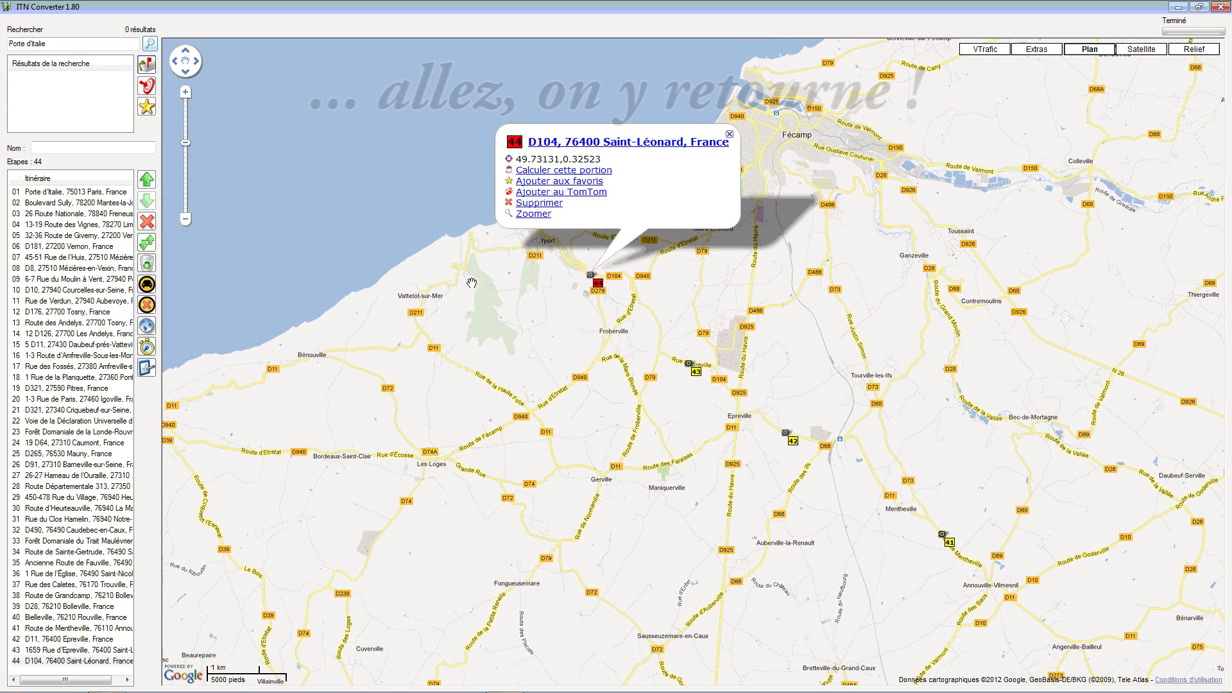
drag(390, 355, 674, 277)
click(610, 299)
click(599, 175)
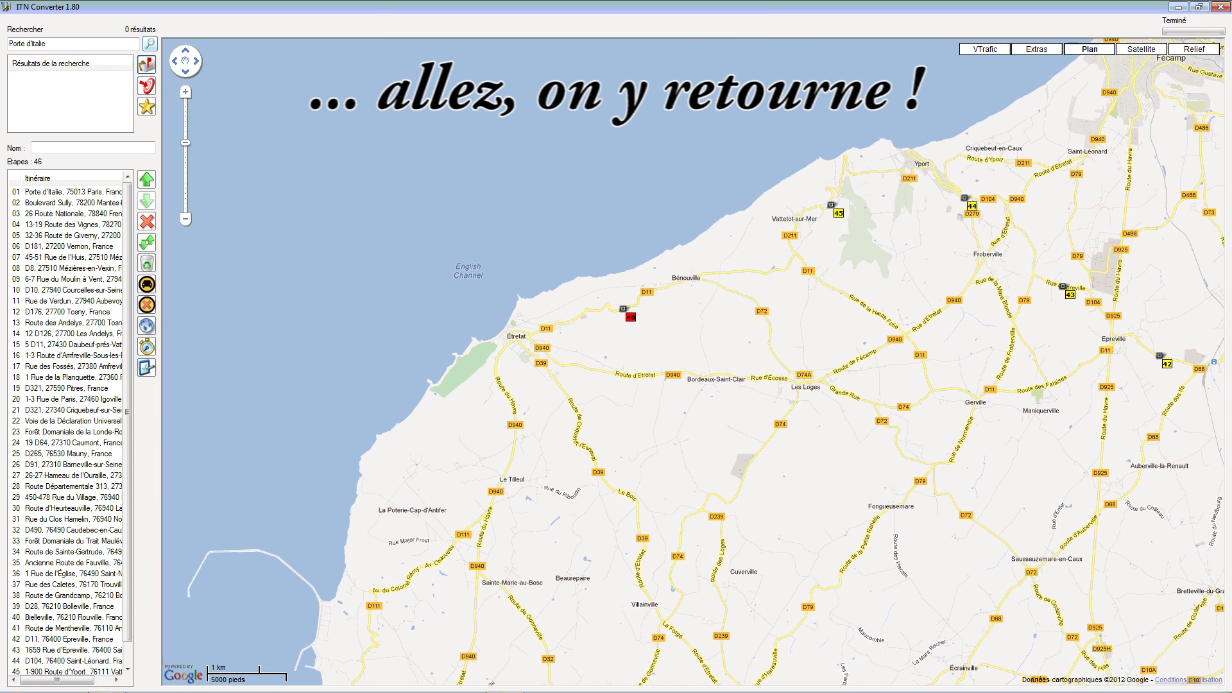
drag(708, 394, 854, 330)
click(656, 262)
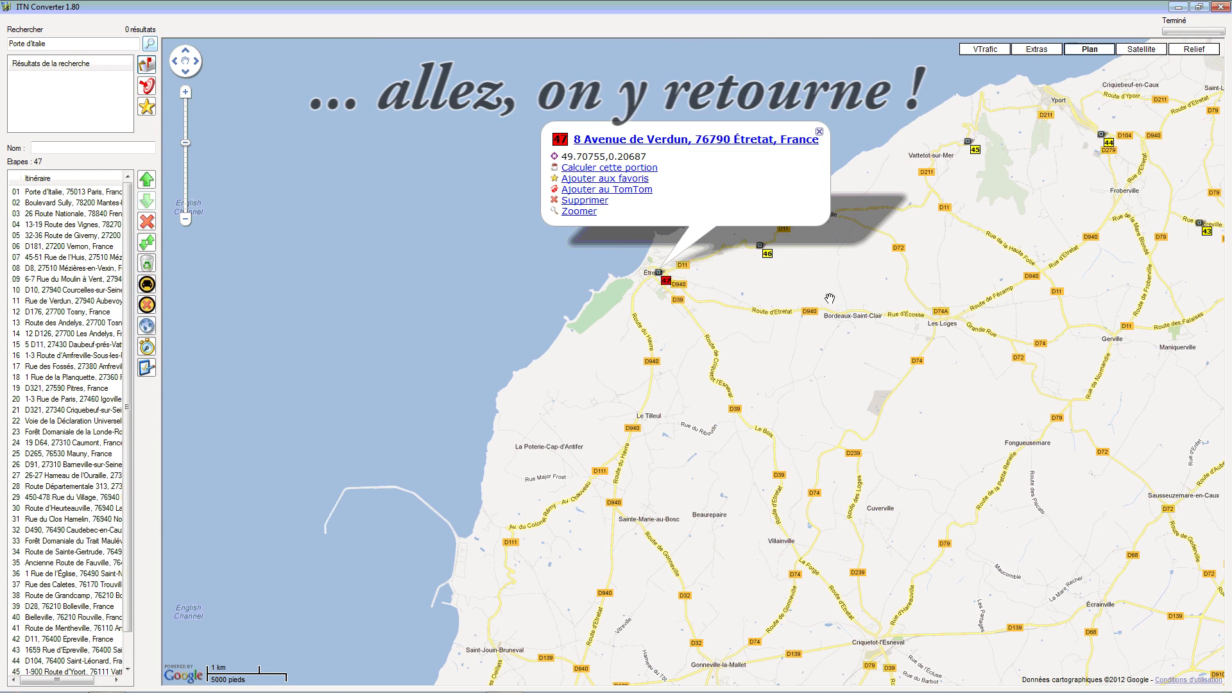
click(593, 185)
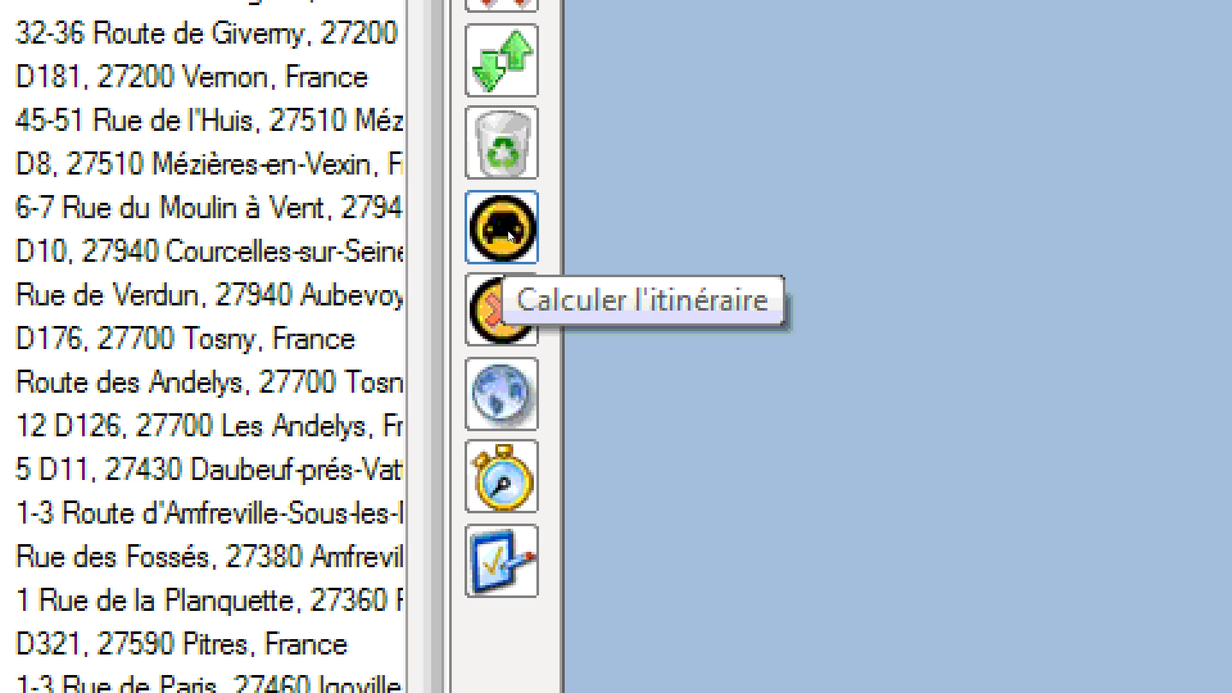
- Calculate the route through all 47 steps and display the entire itinerary on the map
click(508, 236)
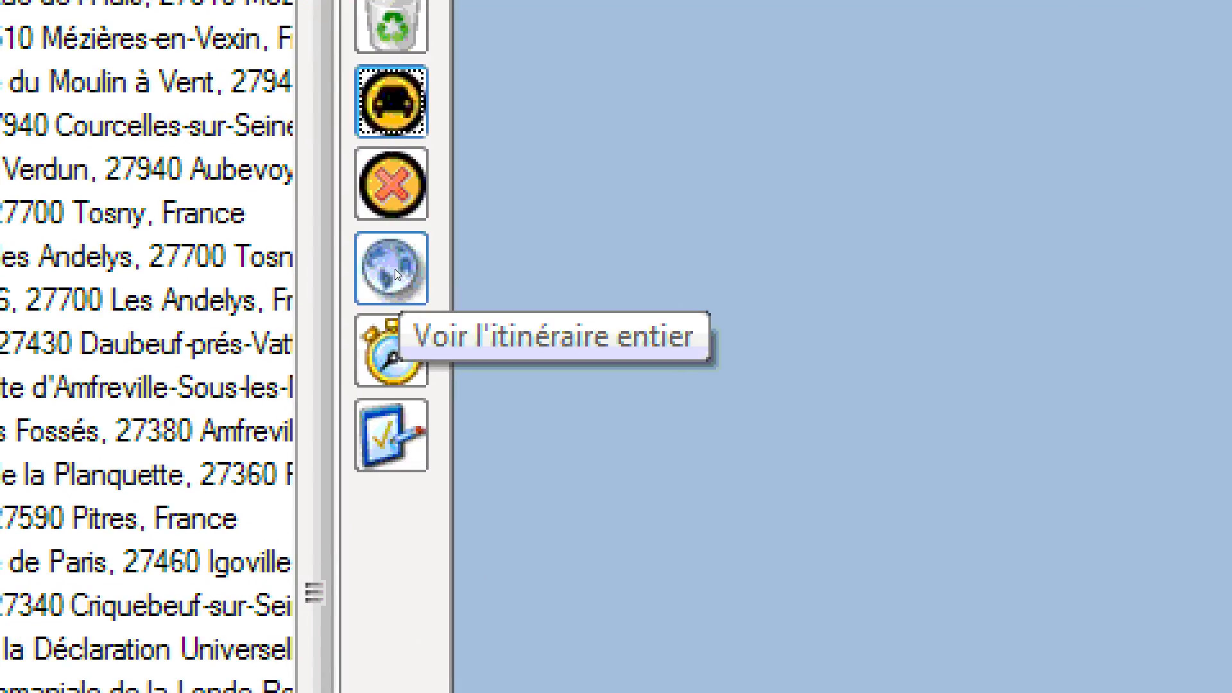
click(147, 325)
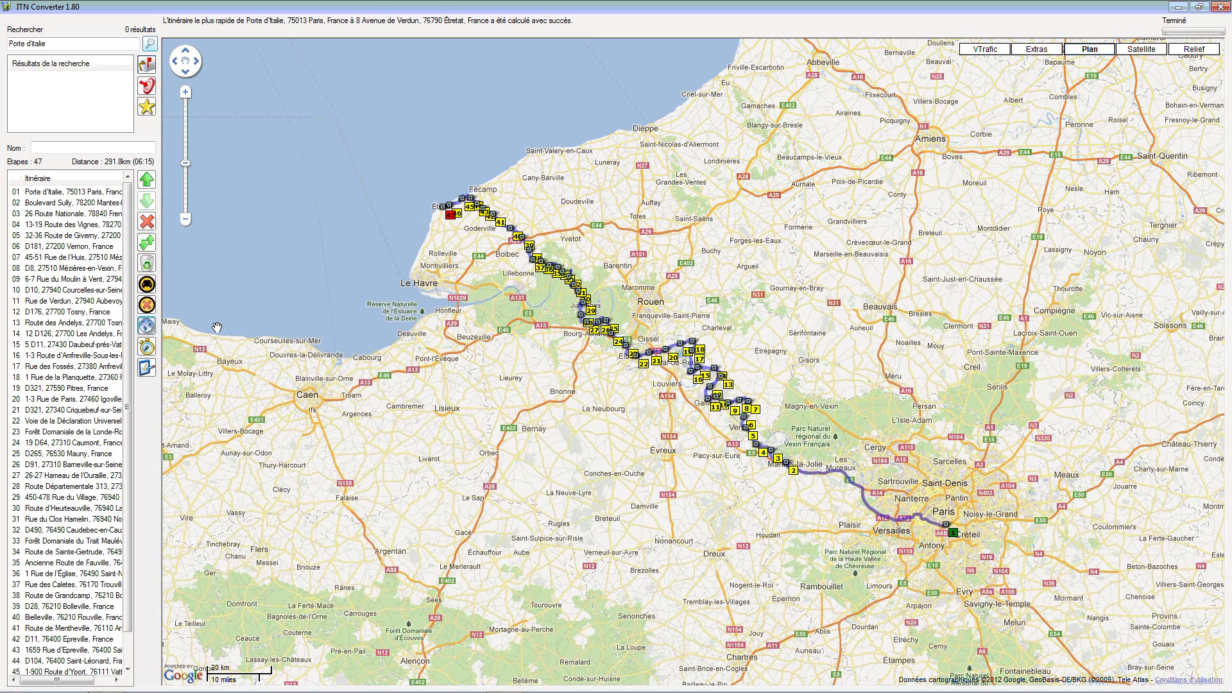
- Zoom the map in one level
click(185, 92)
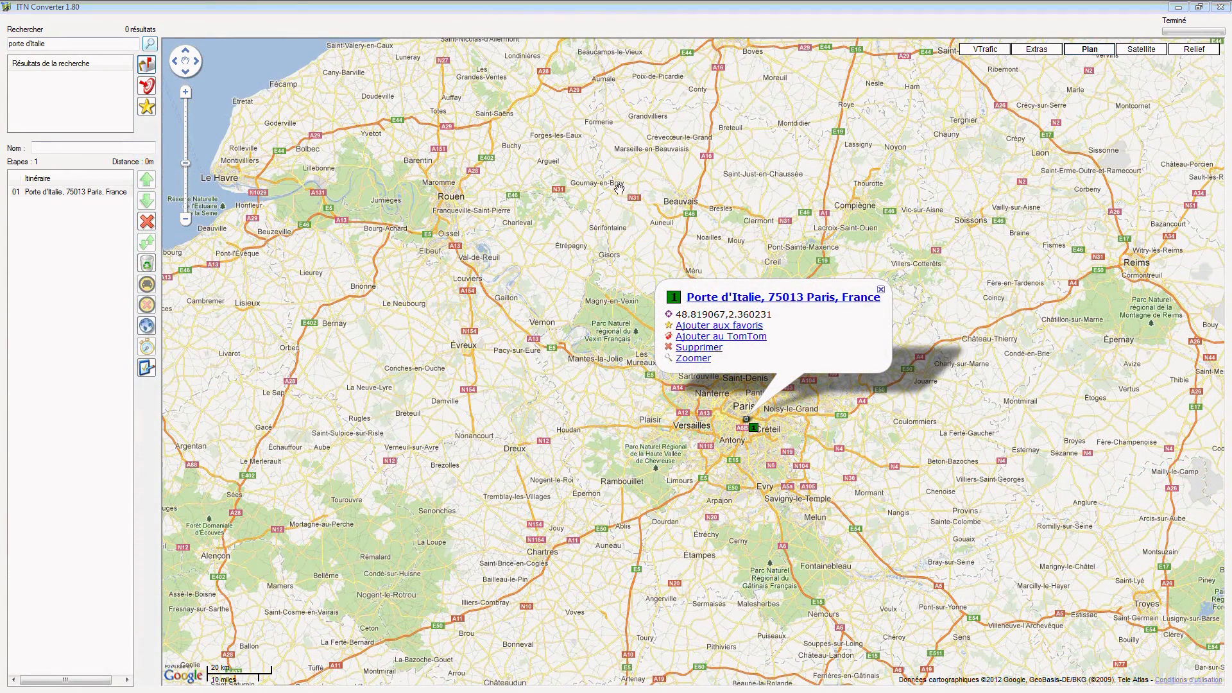
- Search for 'etretat', add it to the itinerary as step 02, and select that step
drag(48, 44, 1, 57)
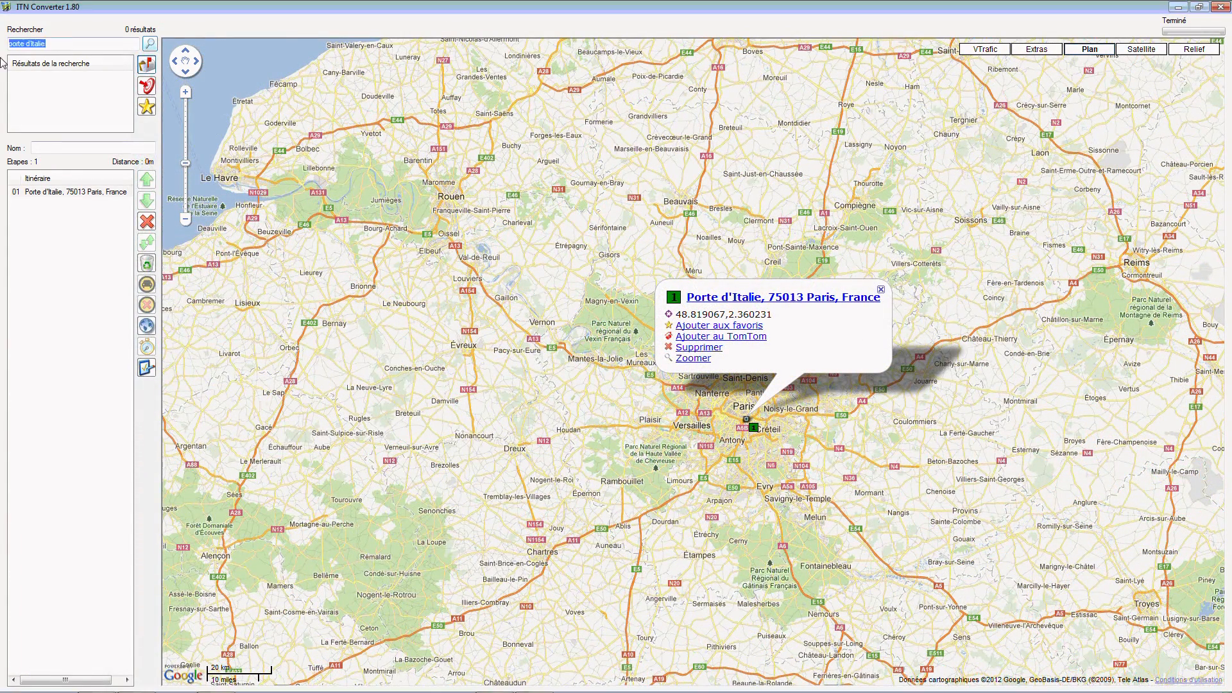
text(etretat)
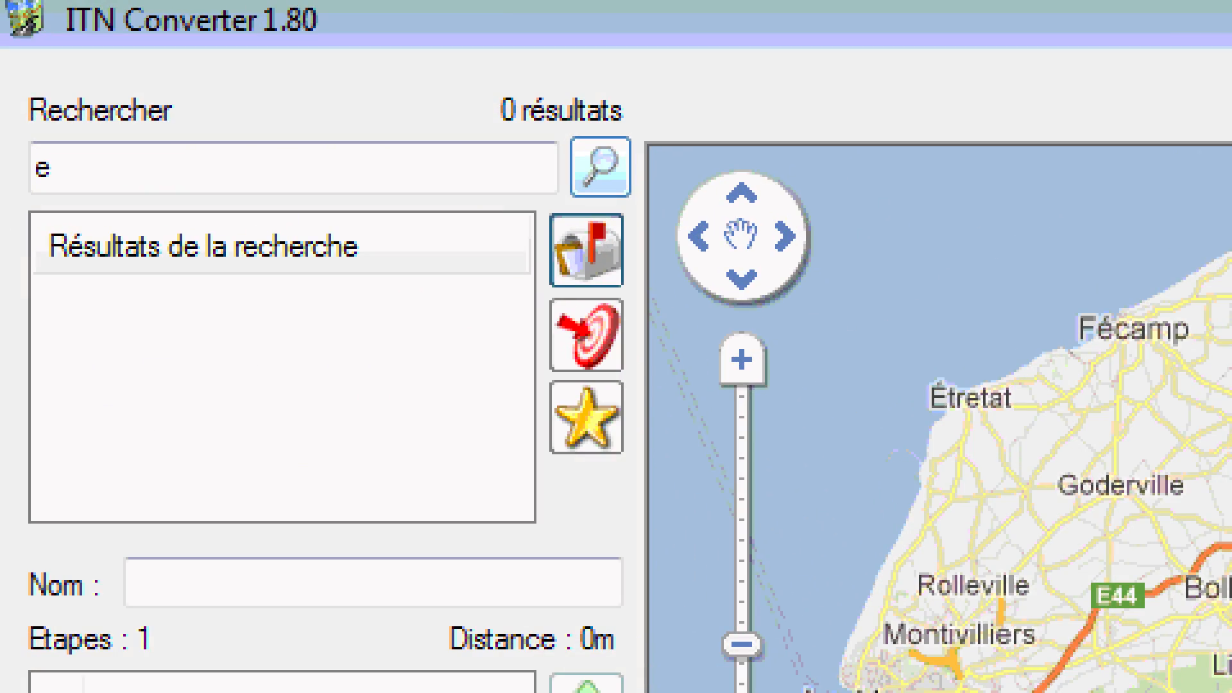
key(Return)
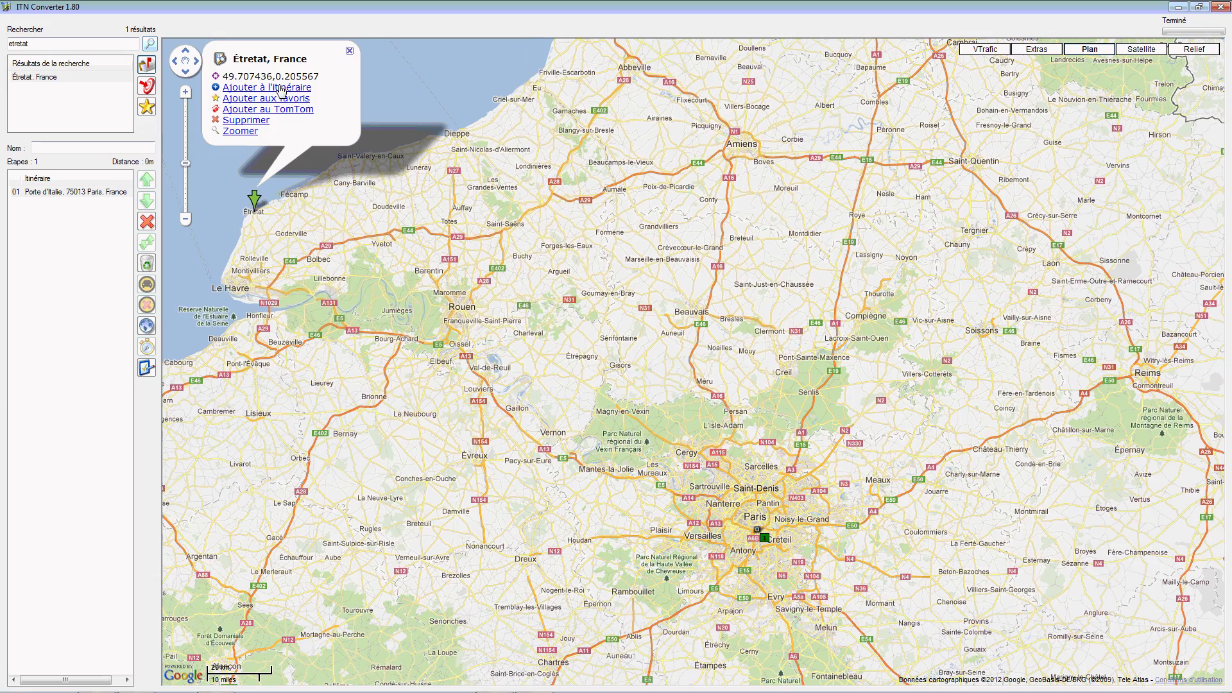
click(280, 88)
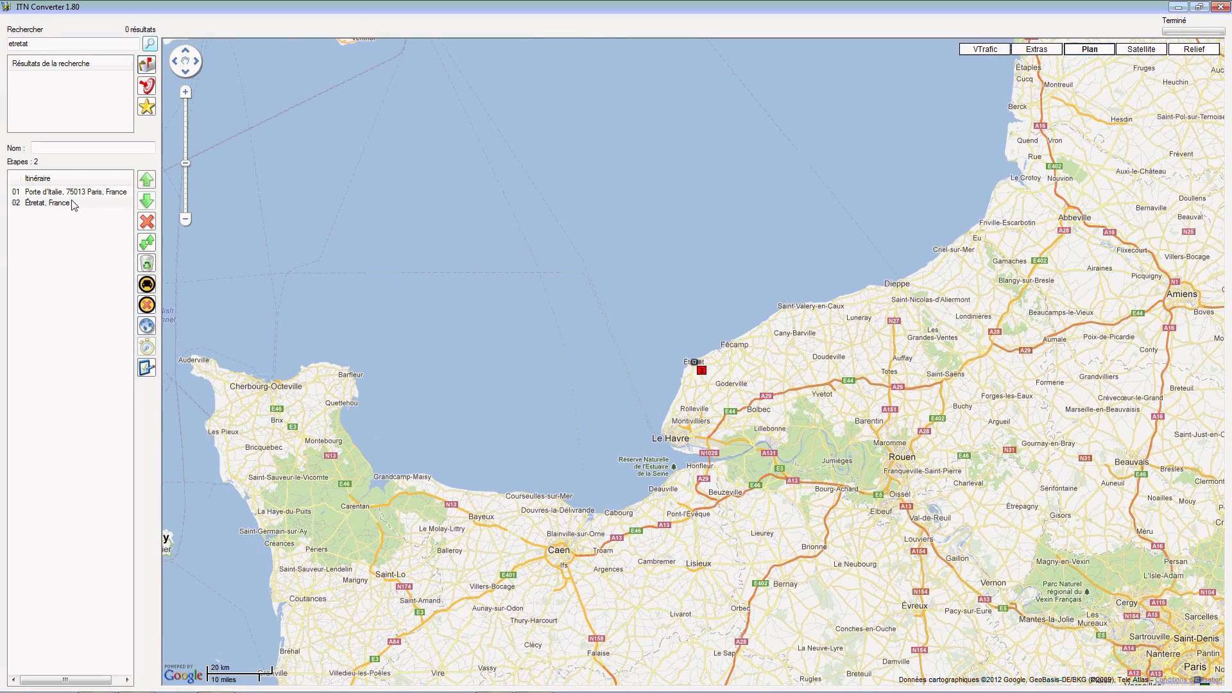
click(74, 204)
drag(1166, 649, 852, 499)
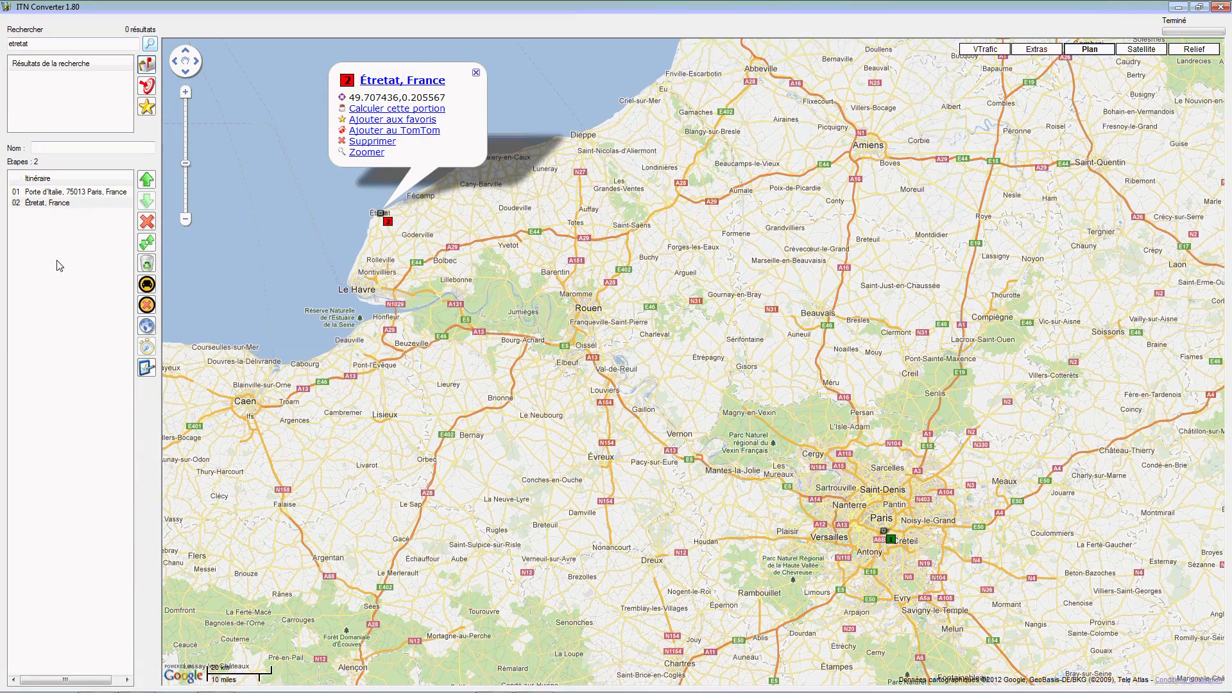
click(61, 204)
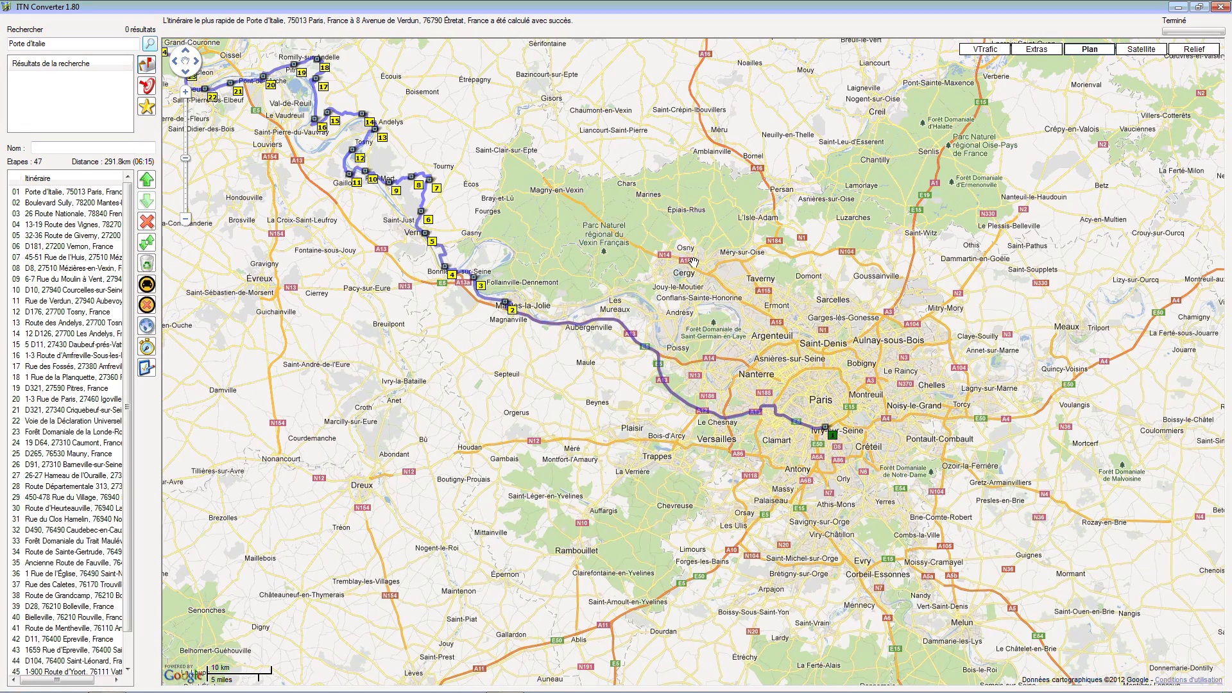
- Zoom in close on the Porte d'Italie start, then show step 02, Boulevard Sully
double_click(186, 93)
double_click(185, 93)
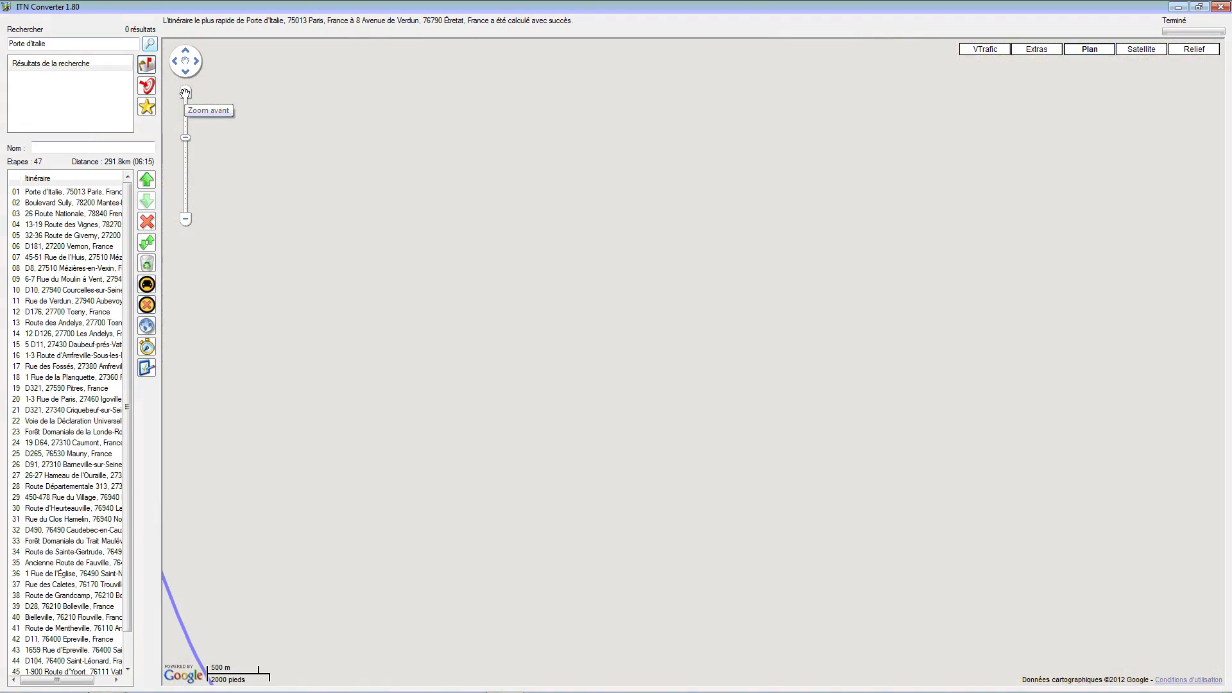
click(185, 93)
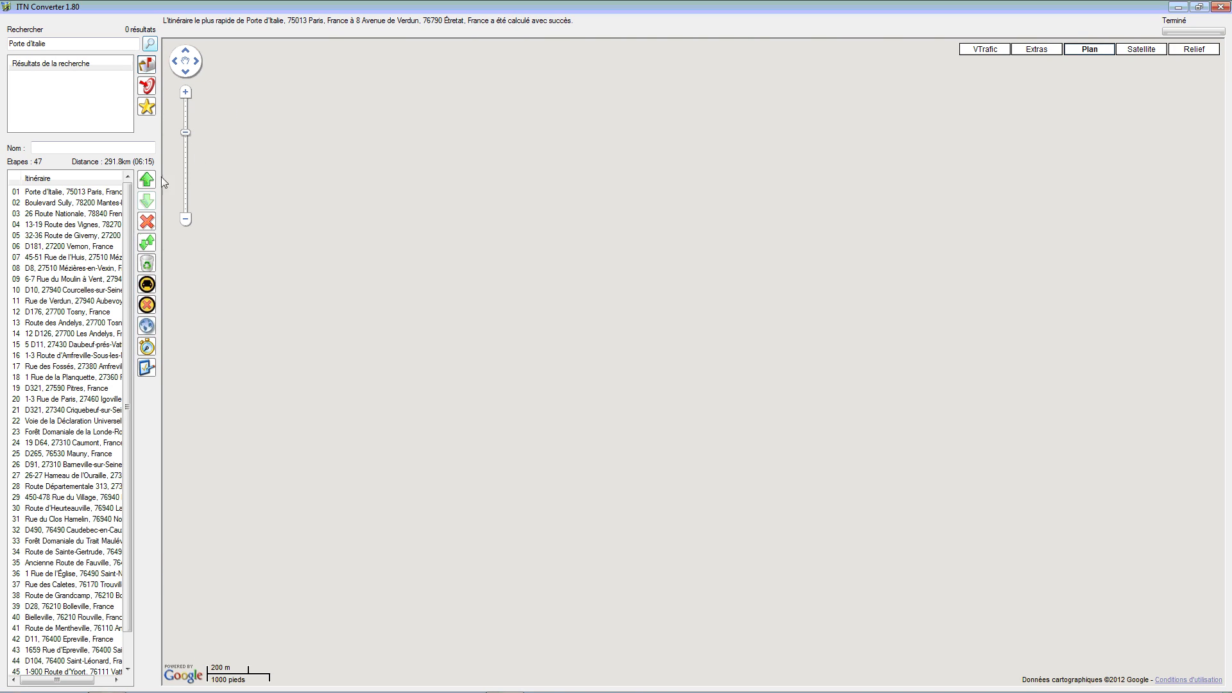
click(71, 192)
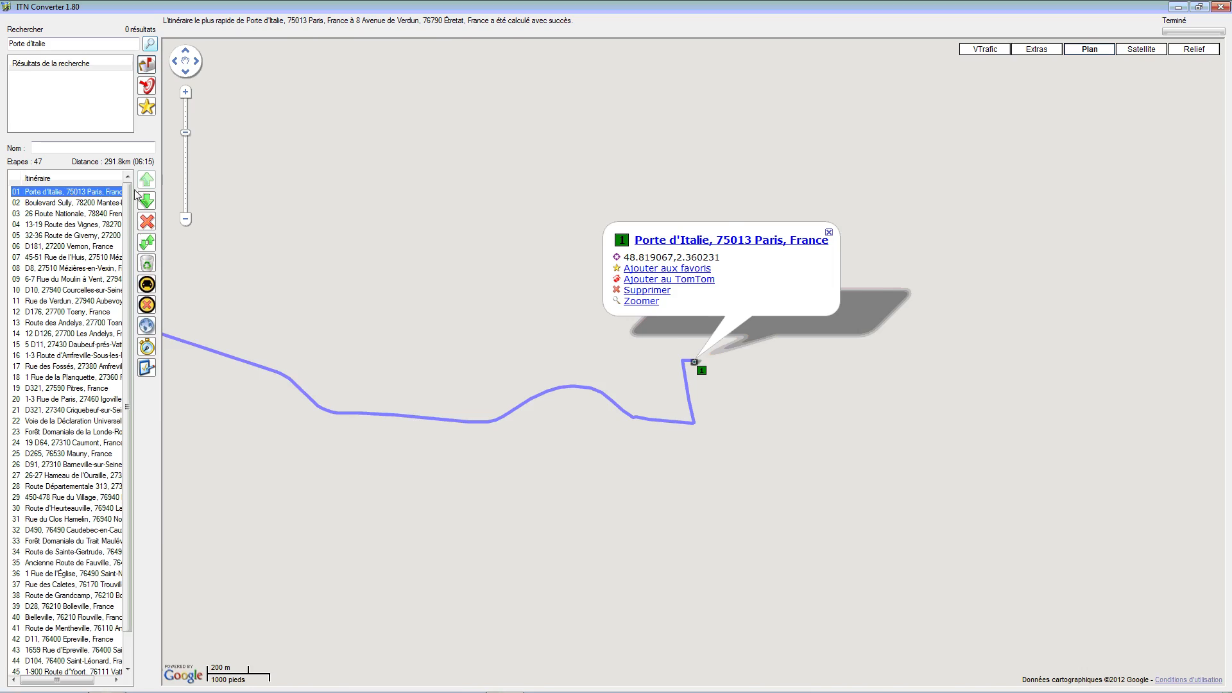
click(186, 93)
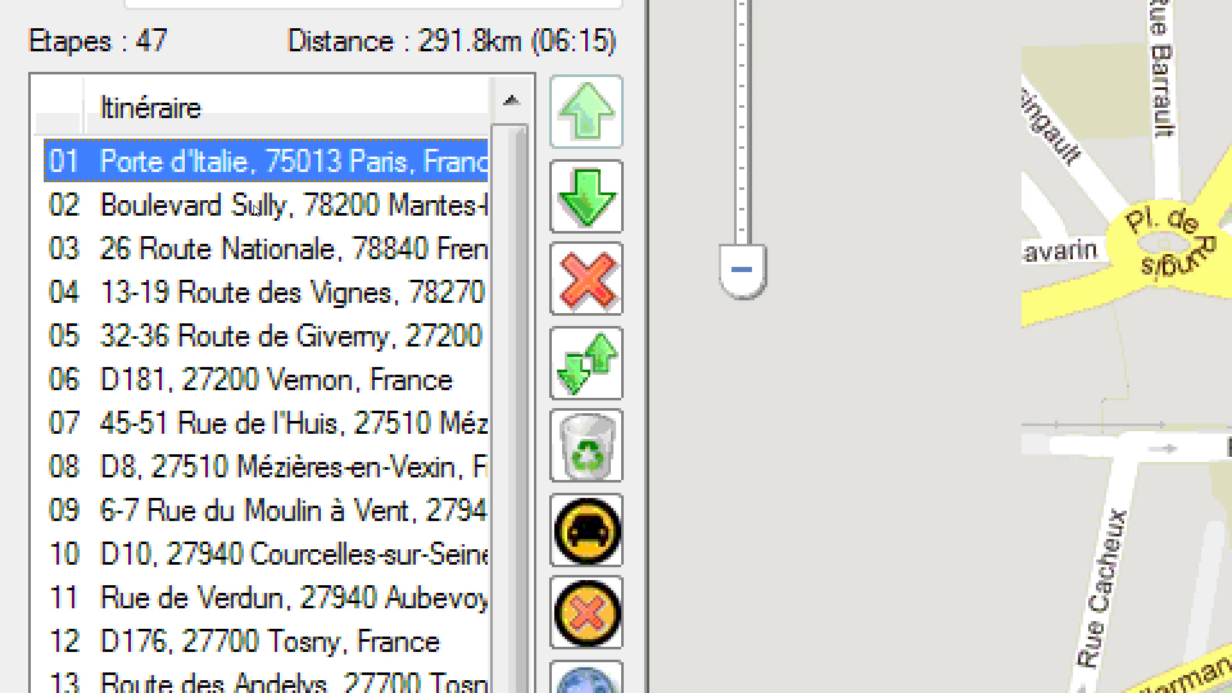
click(256, 209)
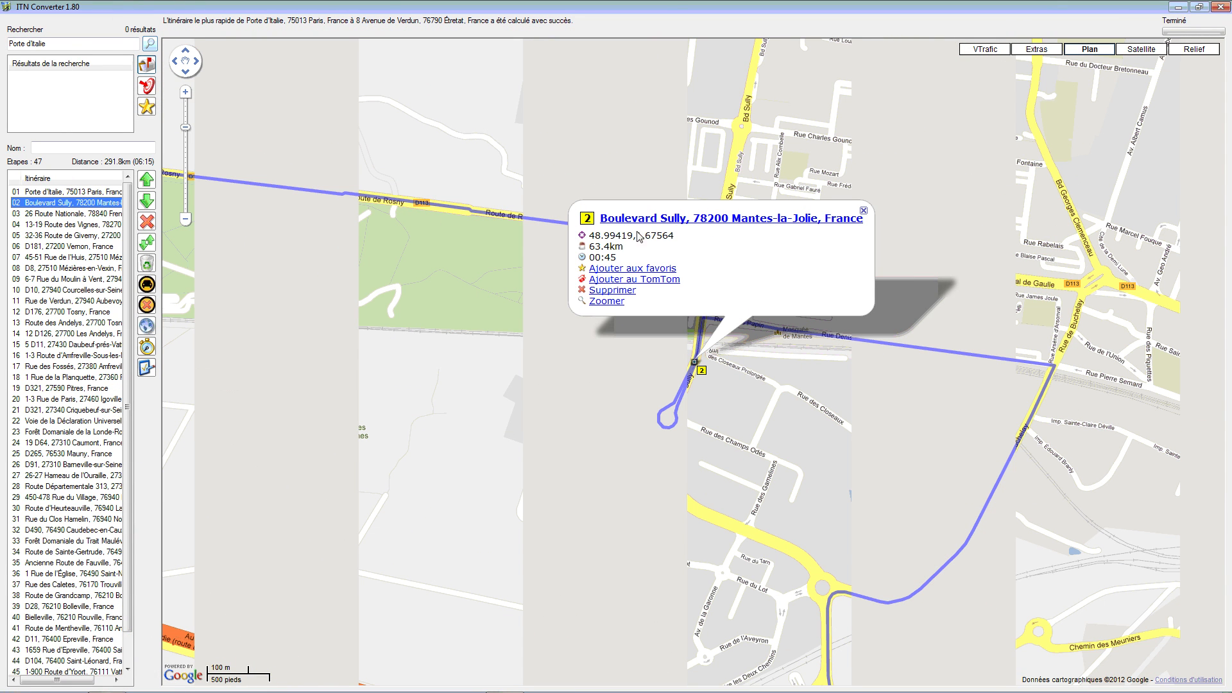
- Drag waypoint 2 up Boulevard Sully and recalculate, bringing the route to 290.4 km
click(864, 212)
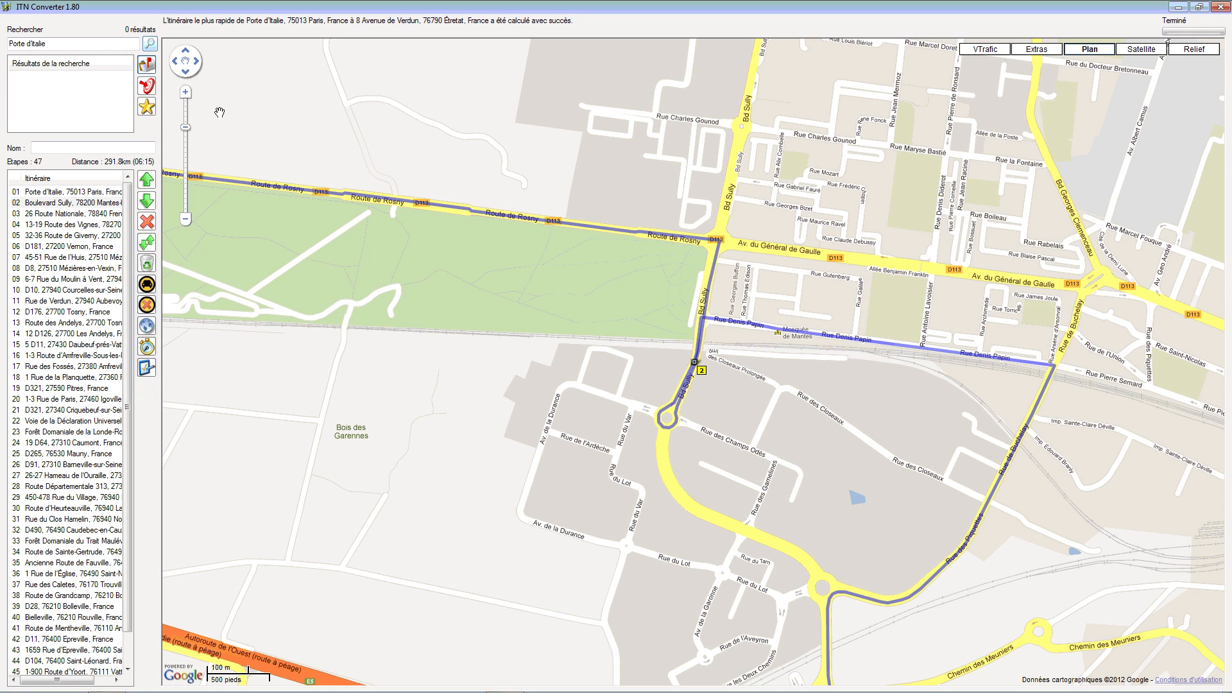
click(184, 92)
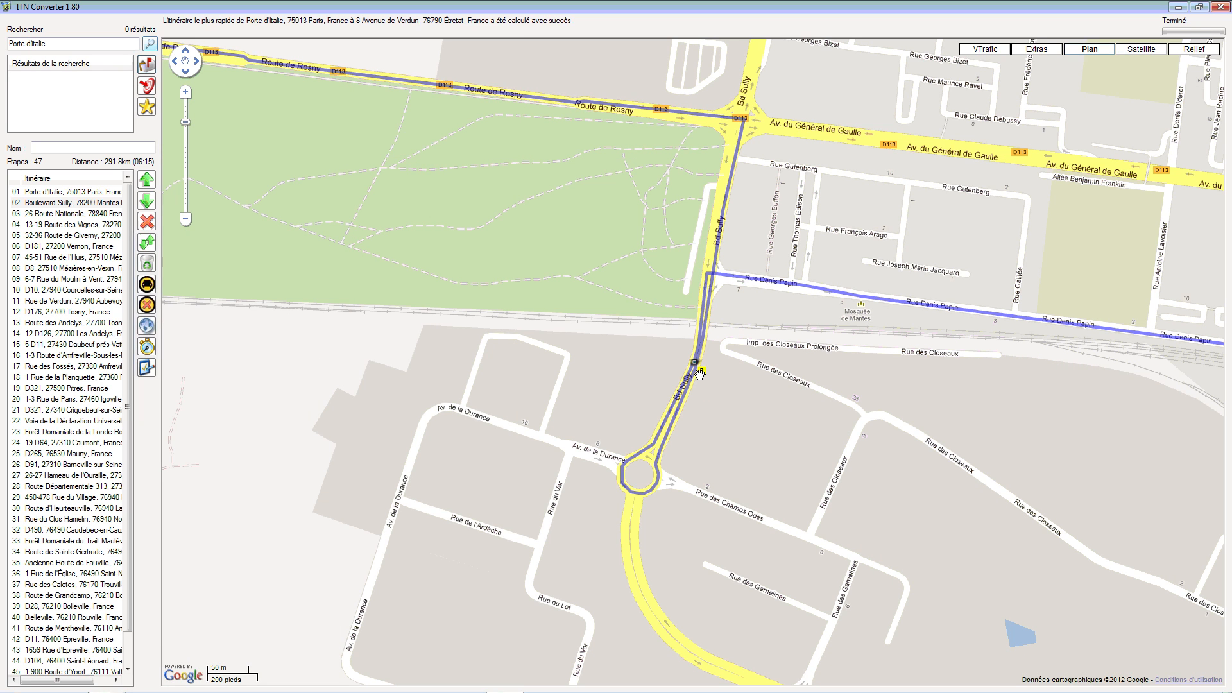
mouse_move(703, 375)
mouse_down()
mouse_move(727, 321)
mouse_move(699, 350)
mouse_up()
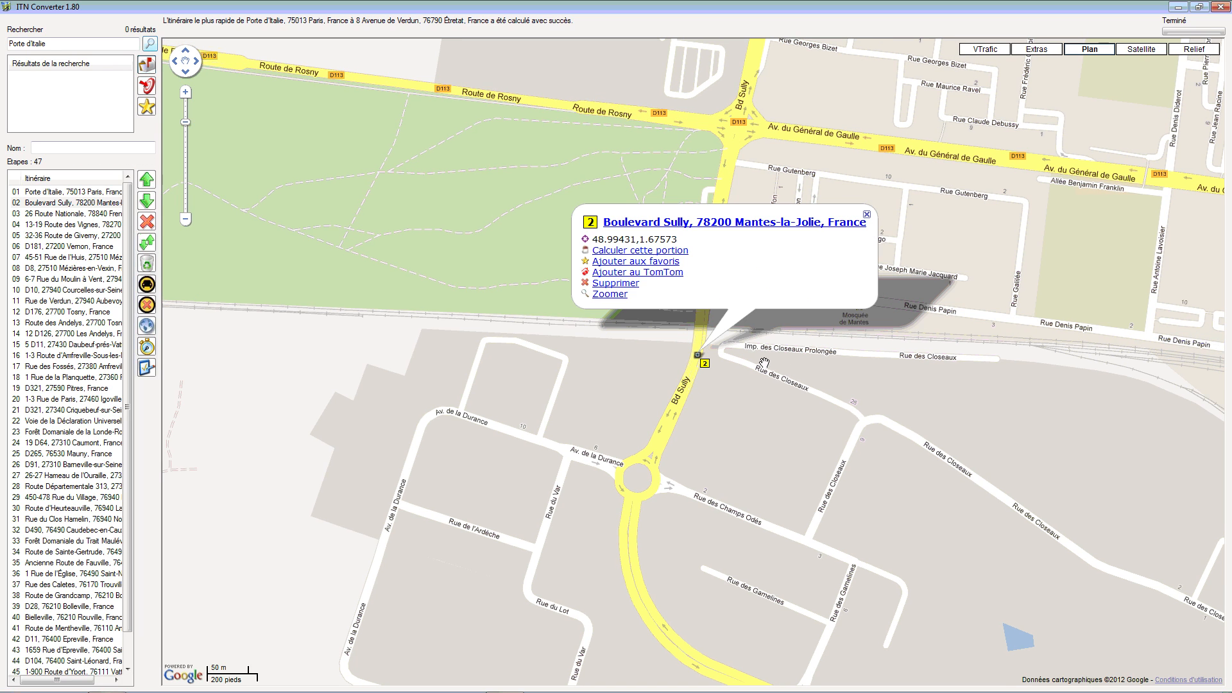
click(147, 284)
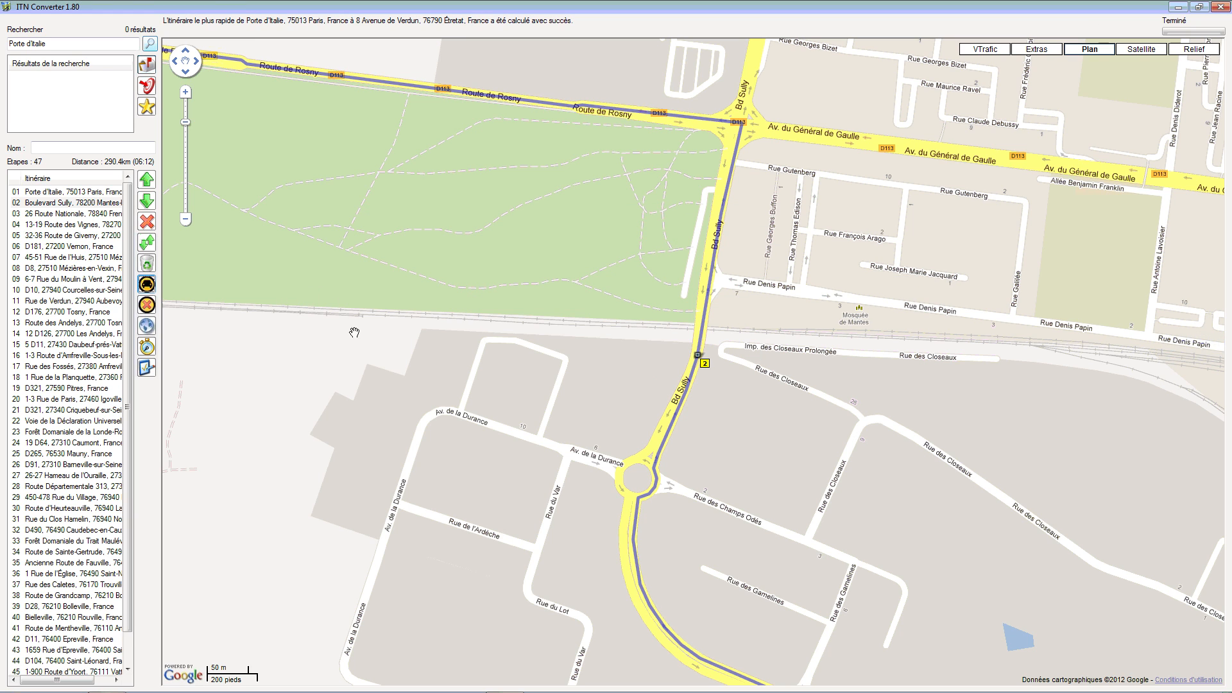
- Move waypoint 5 onto the Route de Giverny main road and recalculate its 8.1 km leg
drag(817, 500, 743, 409)
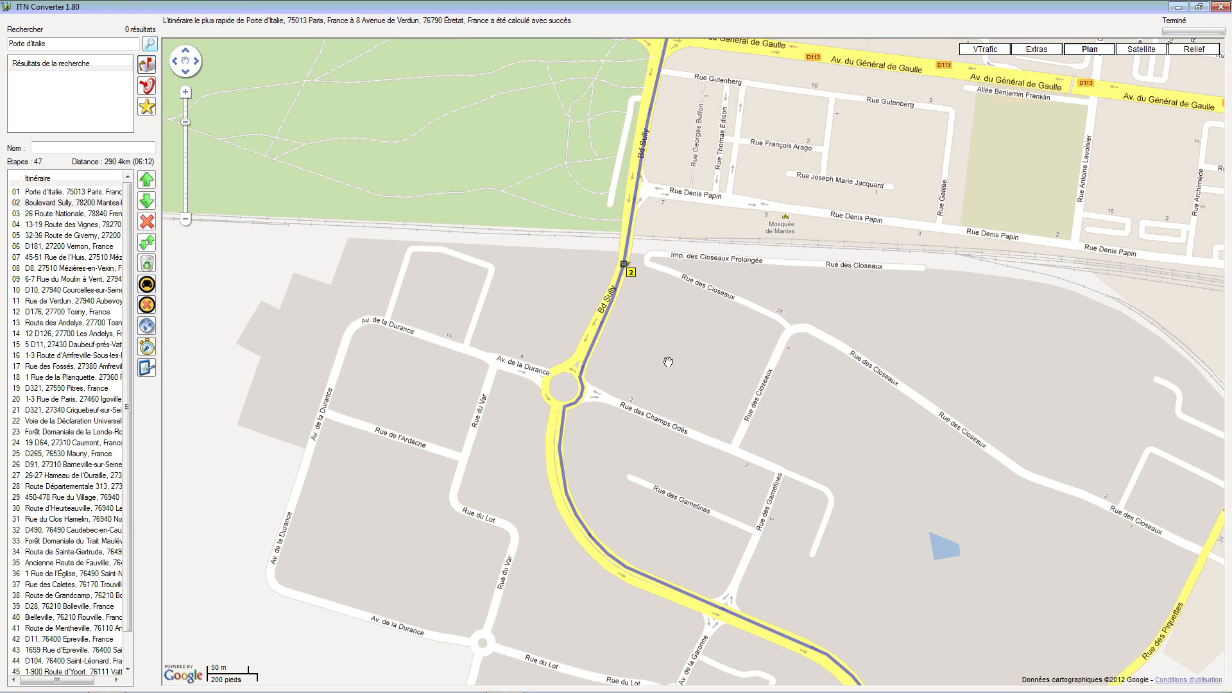
click(55, 203)
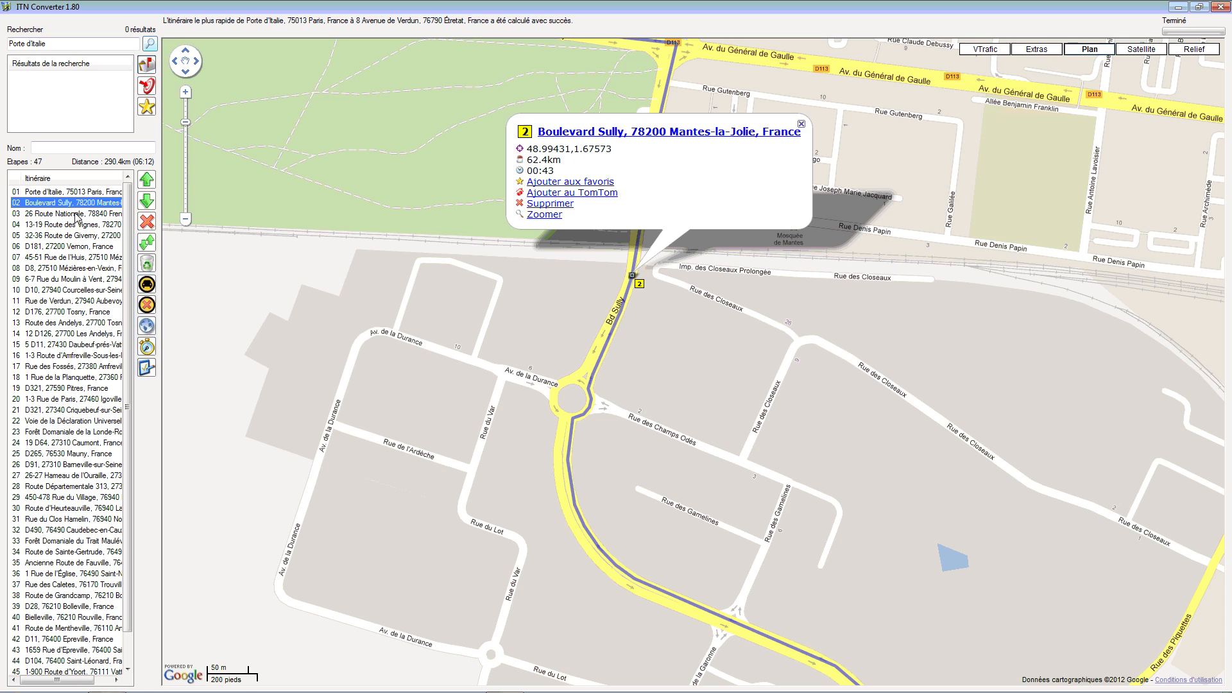
click(75, 216)
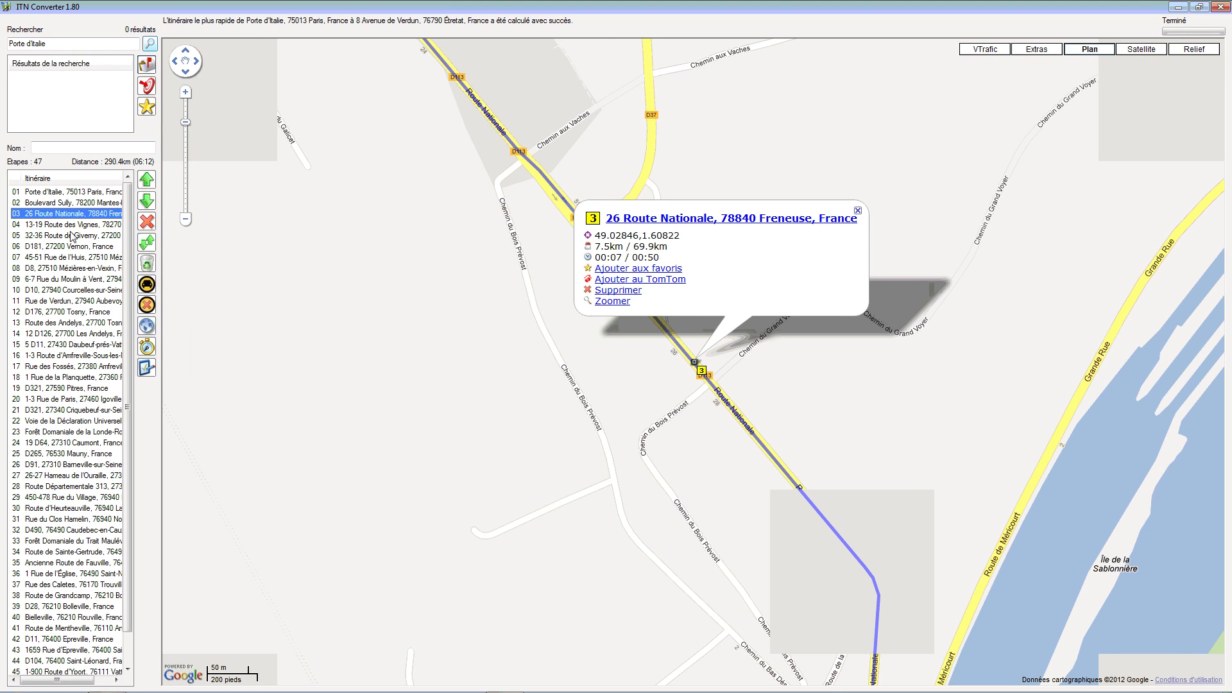
key(Down)
key(Down)
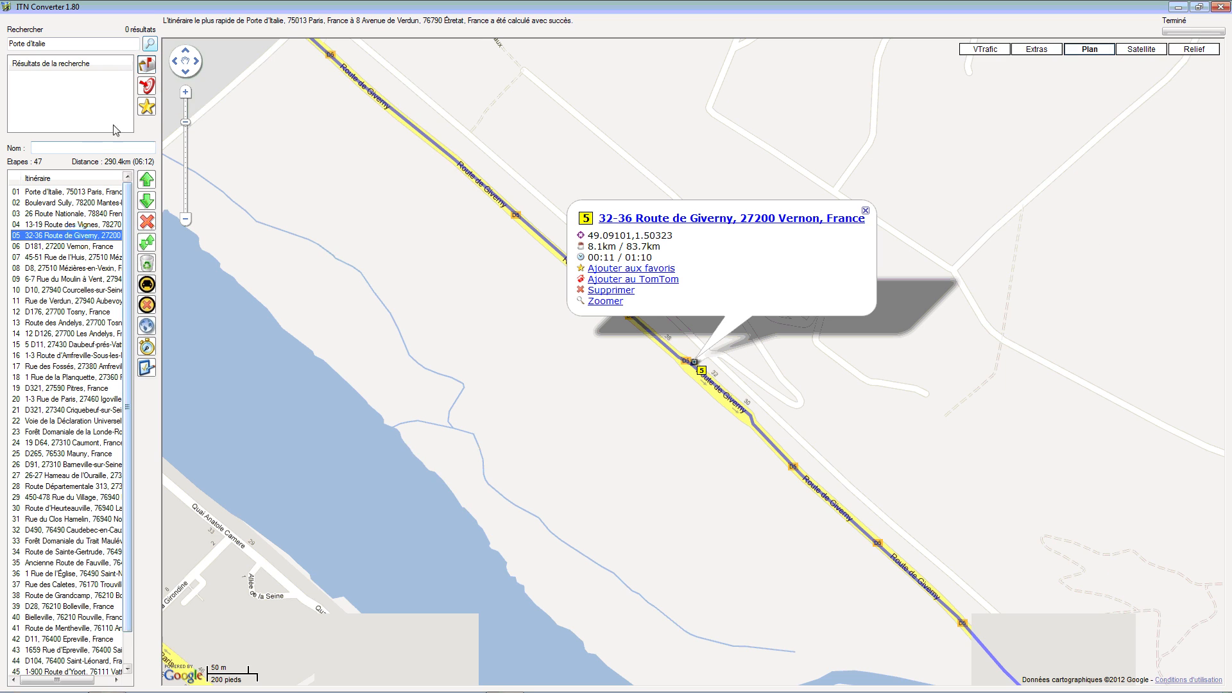
click(184, 93)
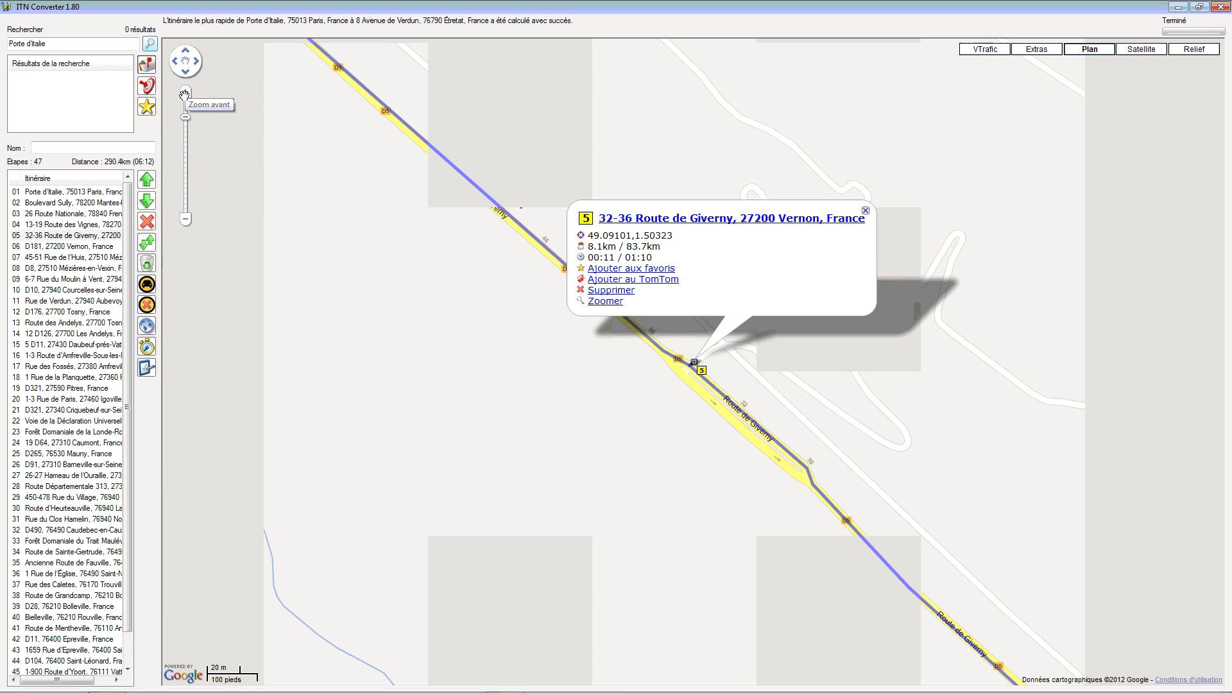
click(185, 93)
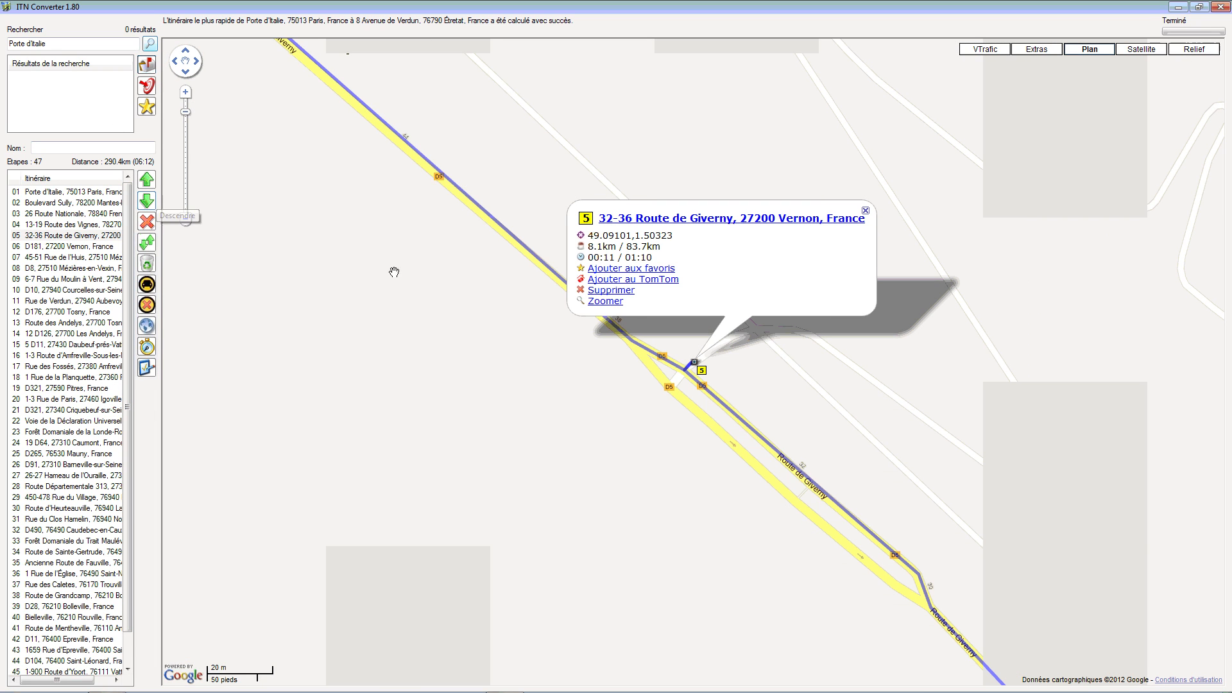
click(865, 211)
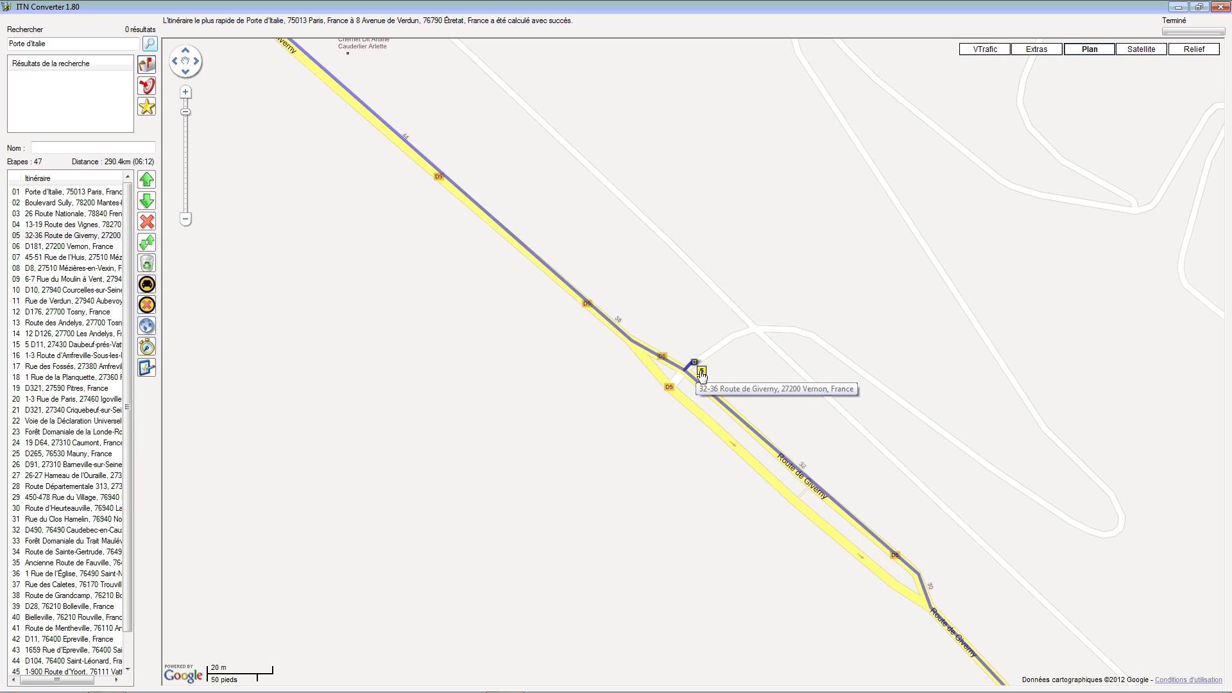
drag(701, 370, 730, 409)
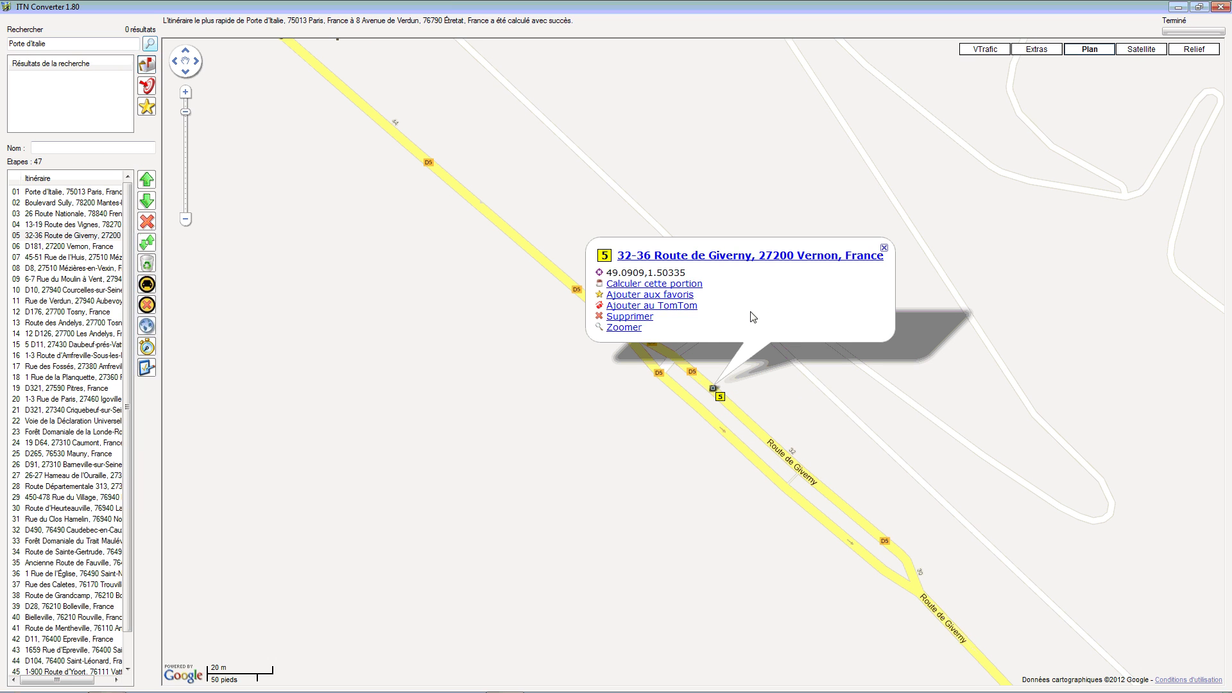
click(884, 248)
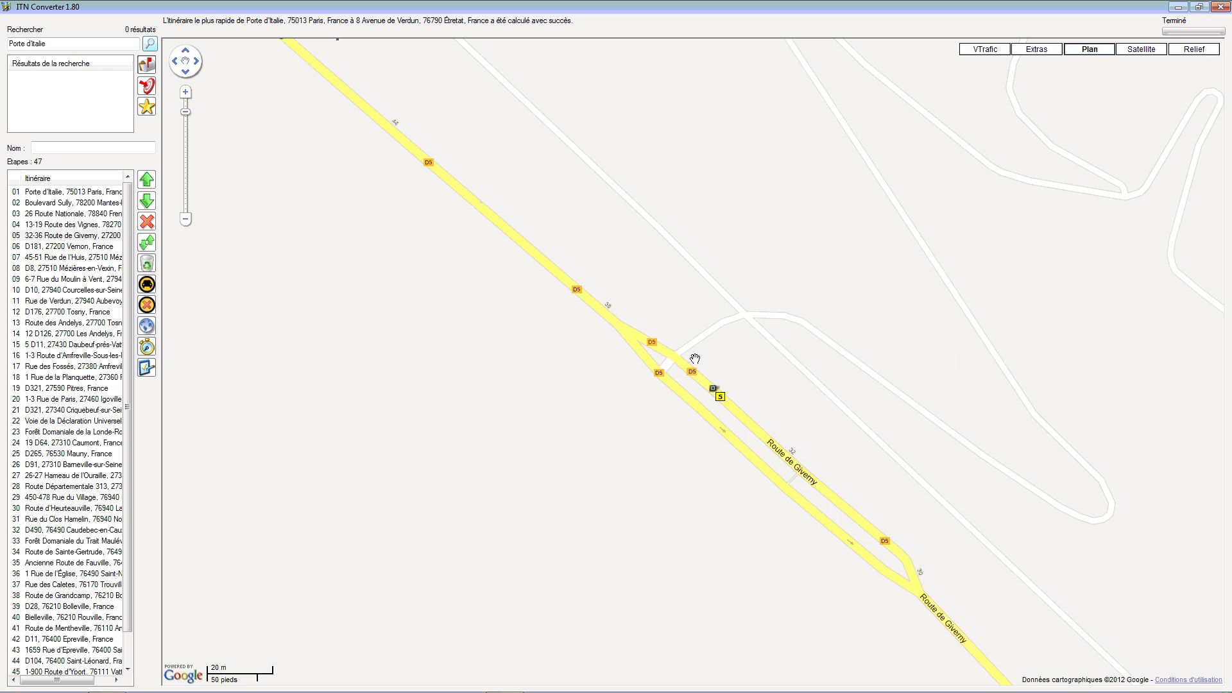
click(146, 284)
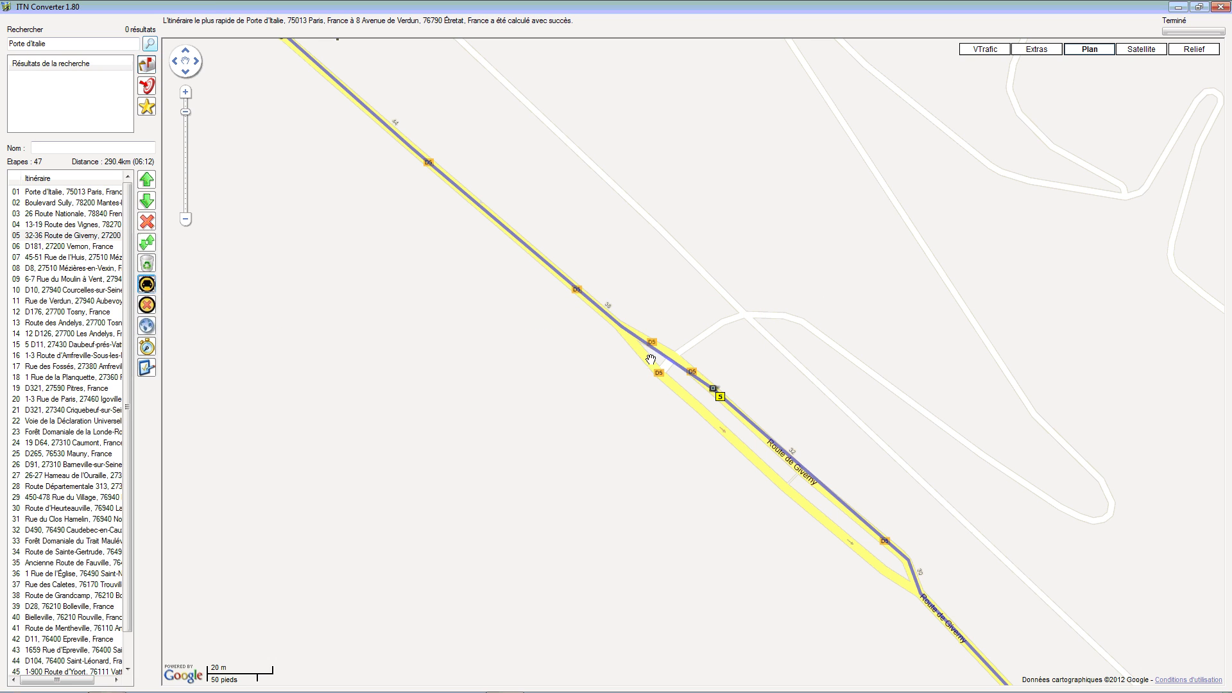
click(77, 236)
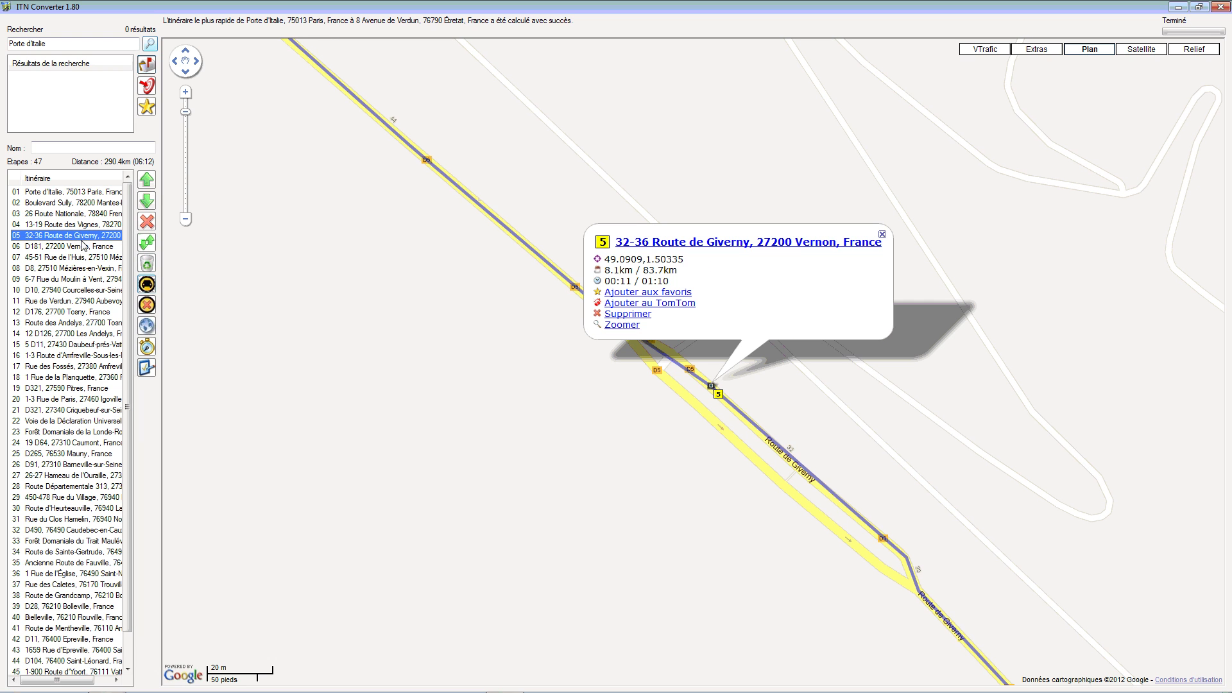
- Move waypoint 18 onto Grande Rue and recalculate that portion of the route
click(77, 247)
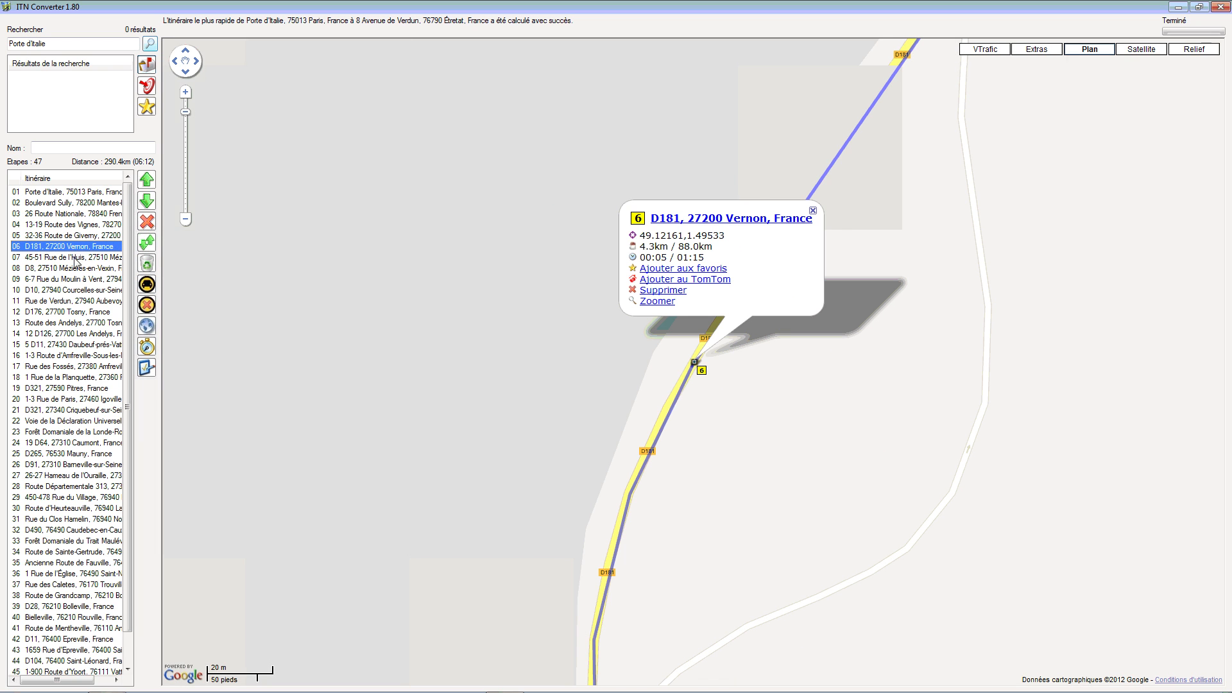
click(75, 258)
click(76, 269)
click(75, 280)
click(74, 290)
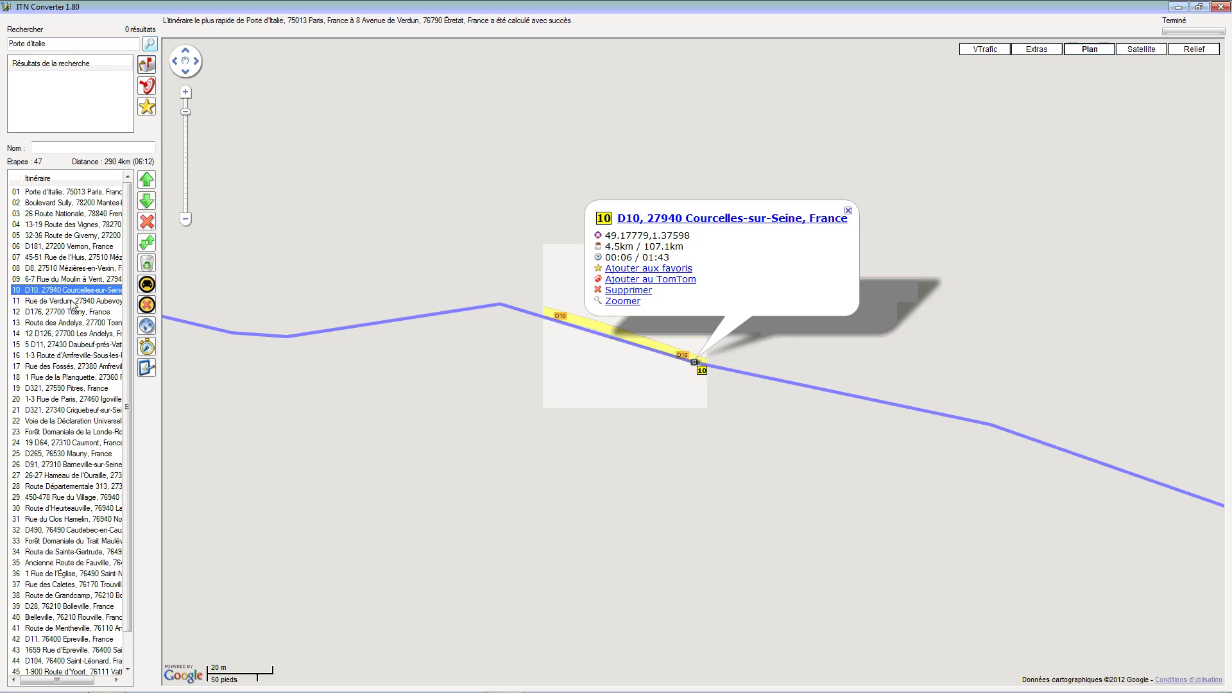
click(74, 302)
click(73, 313)
click(72, 323)
click(72, 335)
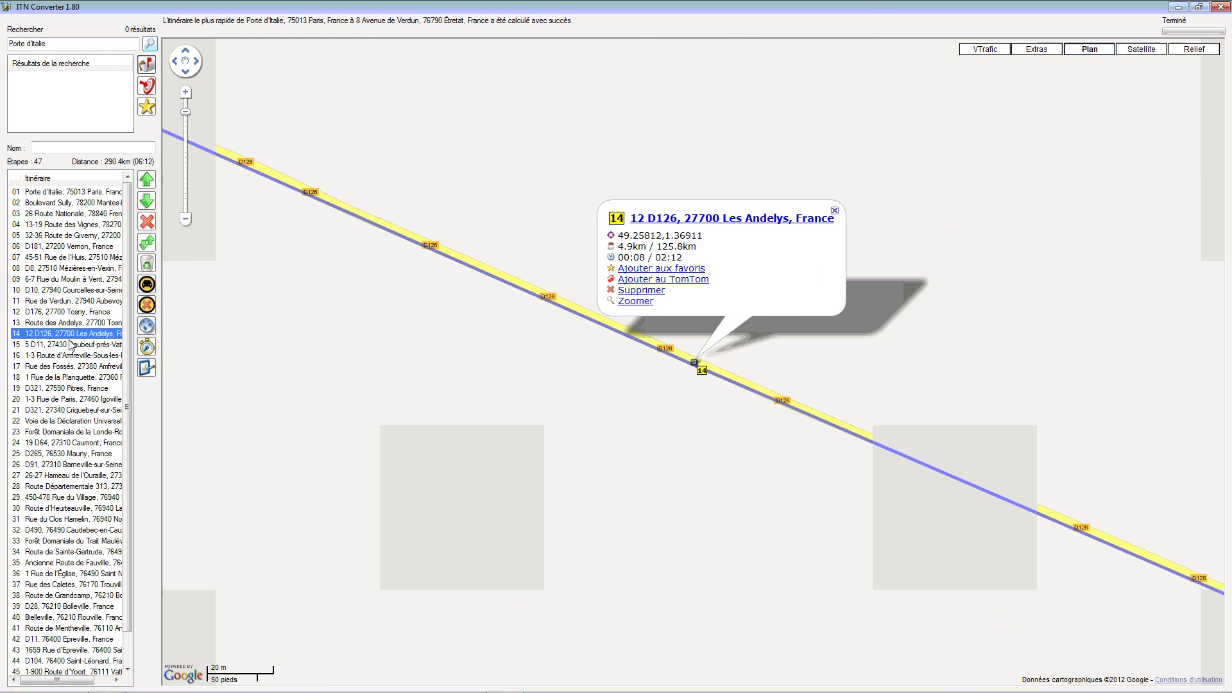
click(71, 345)
click(71, 356)
click(72, 367)
click(73, 378)
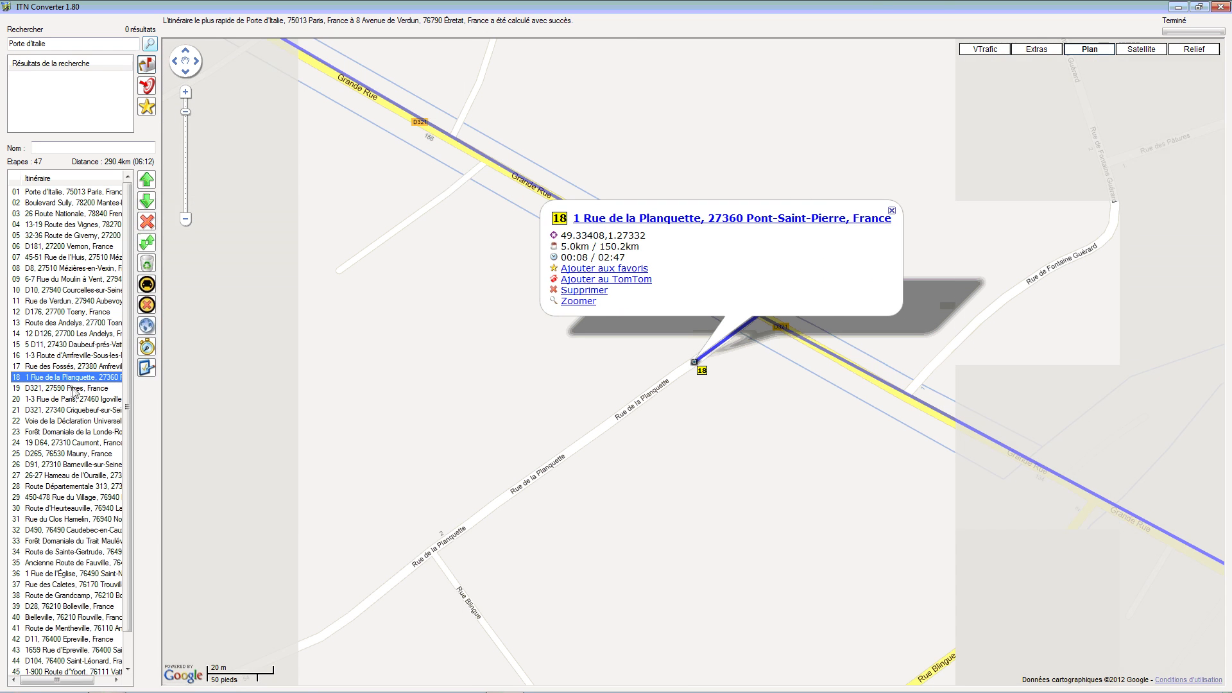
click(891, 210)
drag(695, 362, 842, 352)
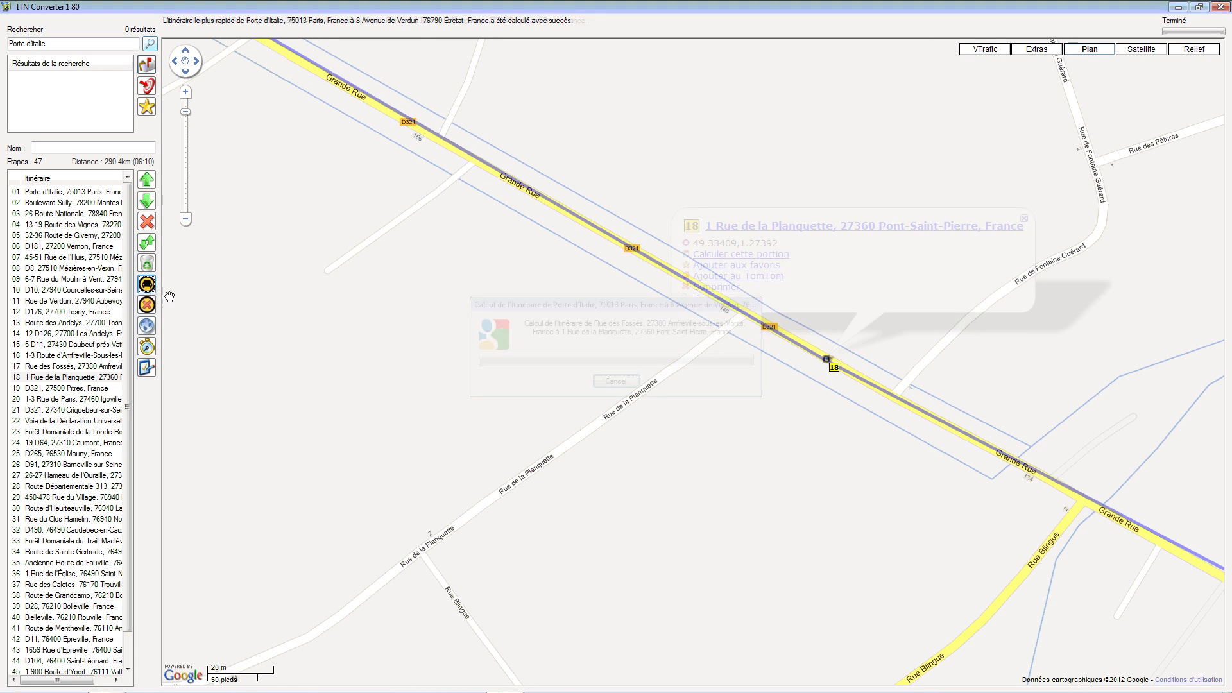
click(86, 388)
- Slide waypoint 21 left along the D321 and recalculate the route
click(87, 398)
click(190, 220)
click(68, 411)
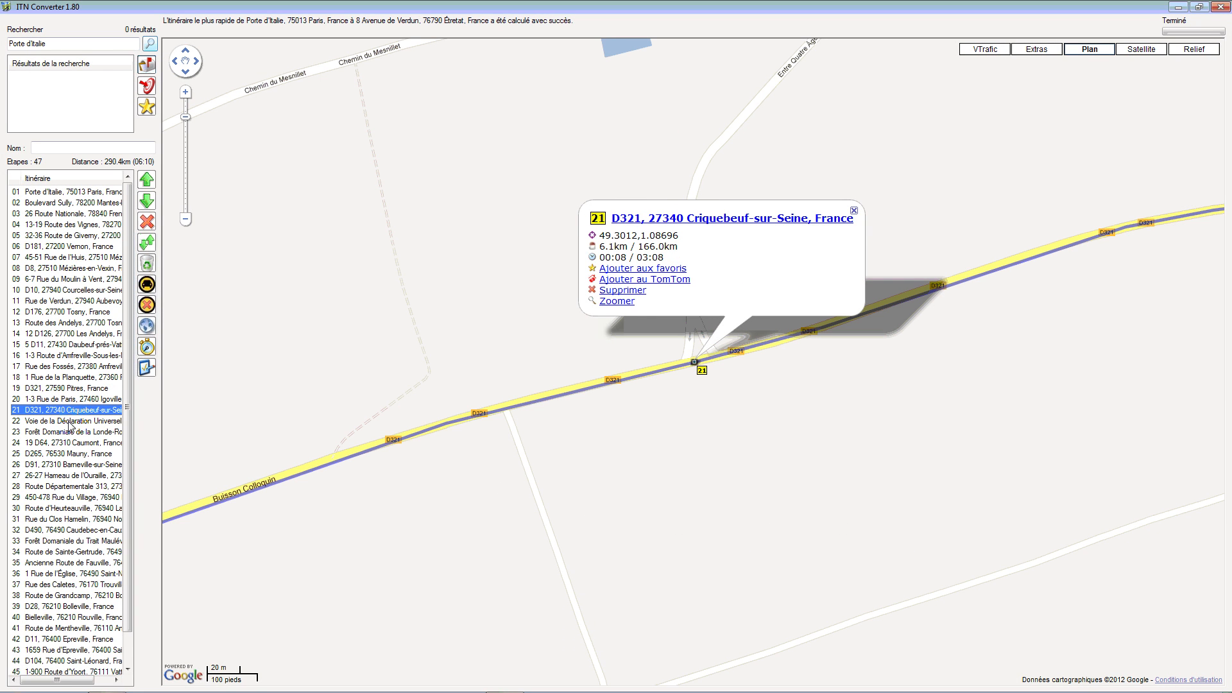
drag(694, 363, 646, 371)
click(147, 283)
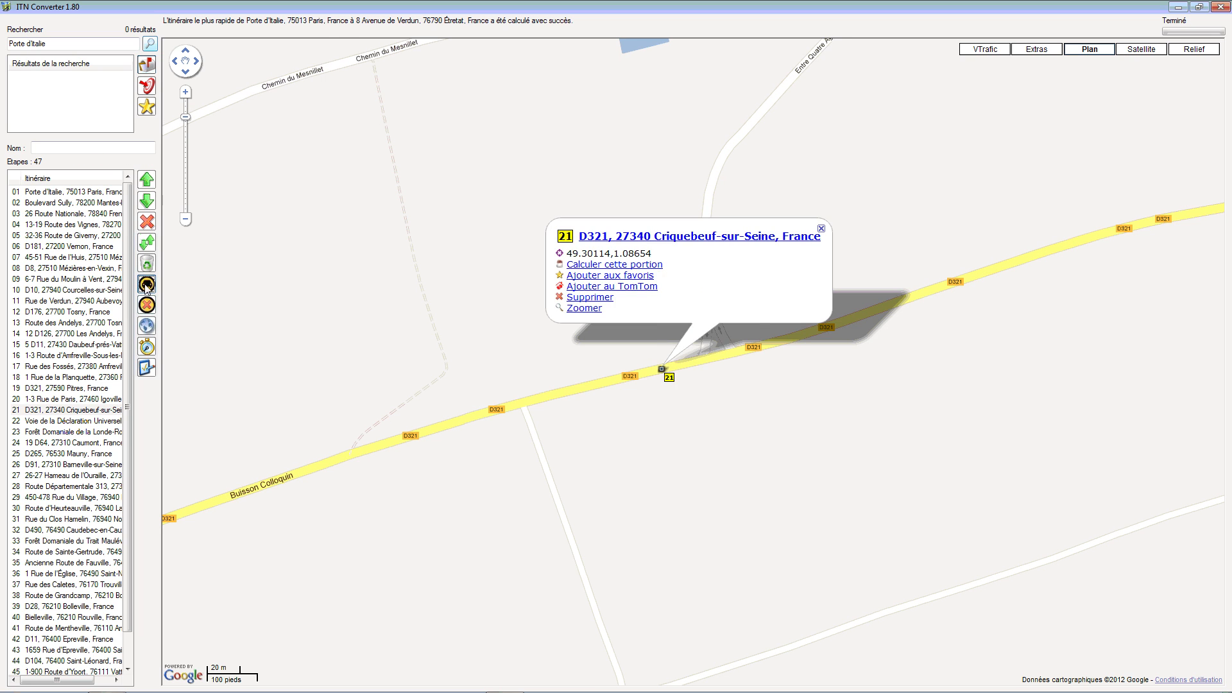
- Nudge waypoint 23 along Route de Moulineaux and recalculate the route
click(71, 422)
click(73, 432)
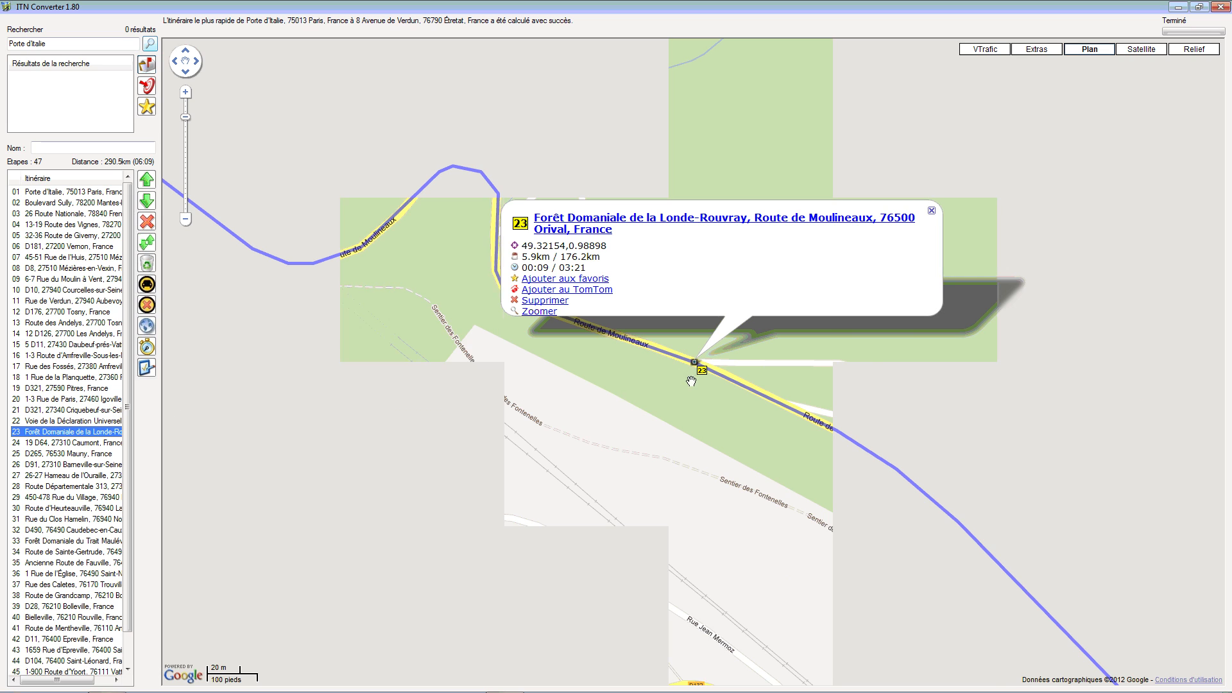
drag(705, 380, 655, 359)
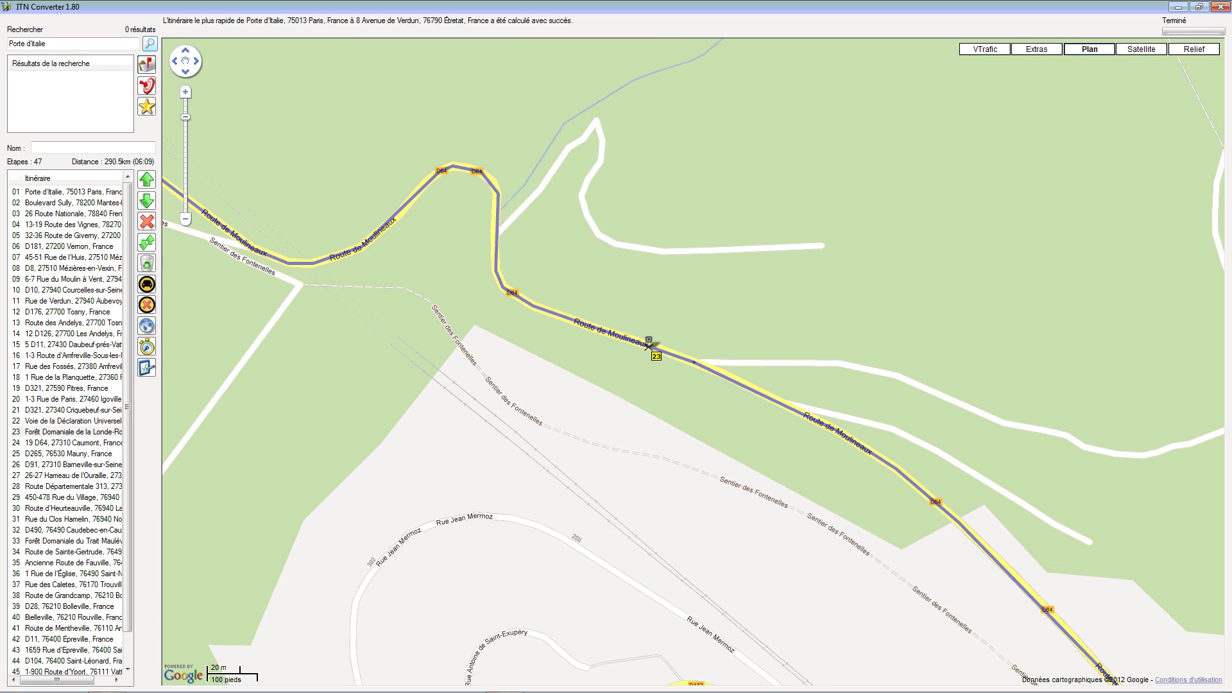
click(147, 283)
- Move waypoint 31 into Notre-Dame-de-Bliquetuit and recalculate, giving 289.7 km, 06:08
click(51, 443)
click(61, 465)
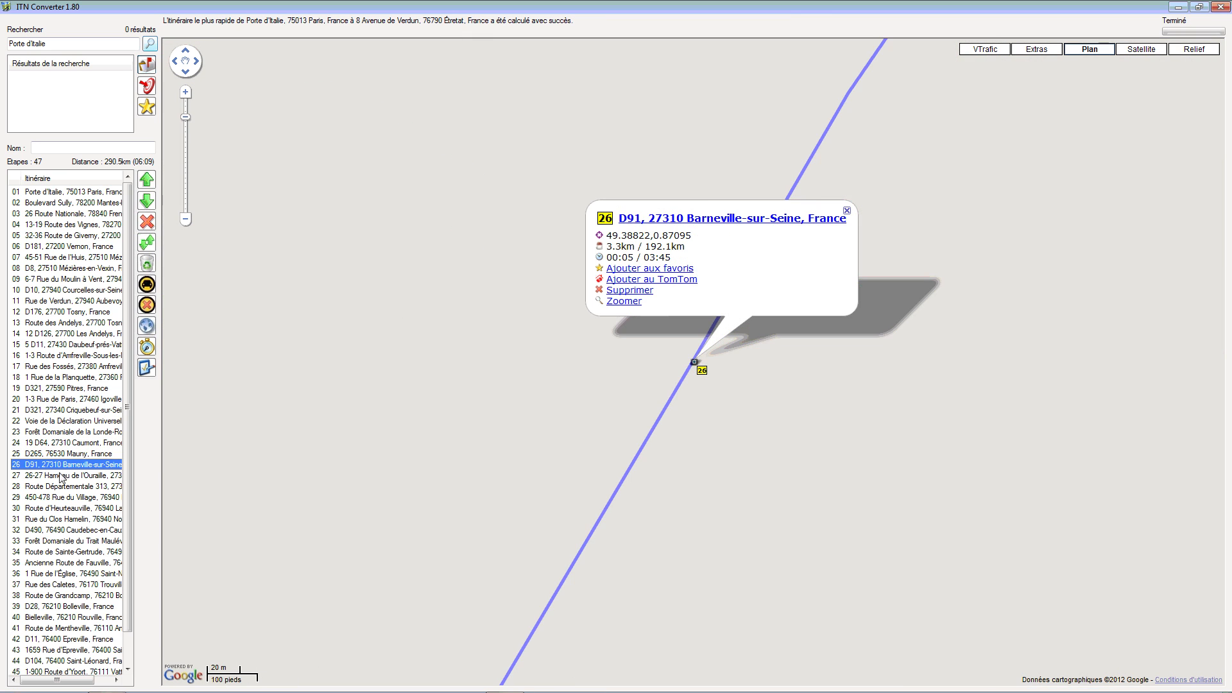
click(61, 476)
click(64, 487)
click(68, 498)
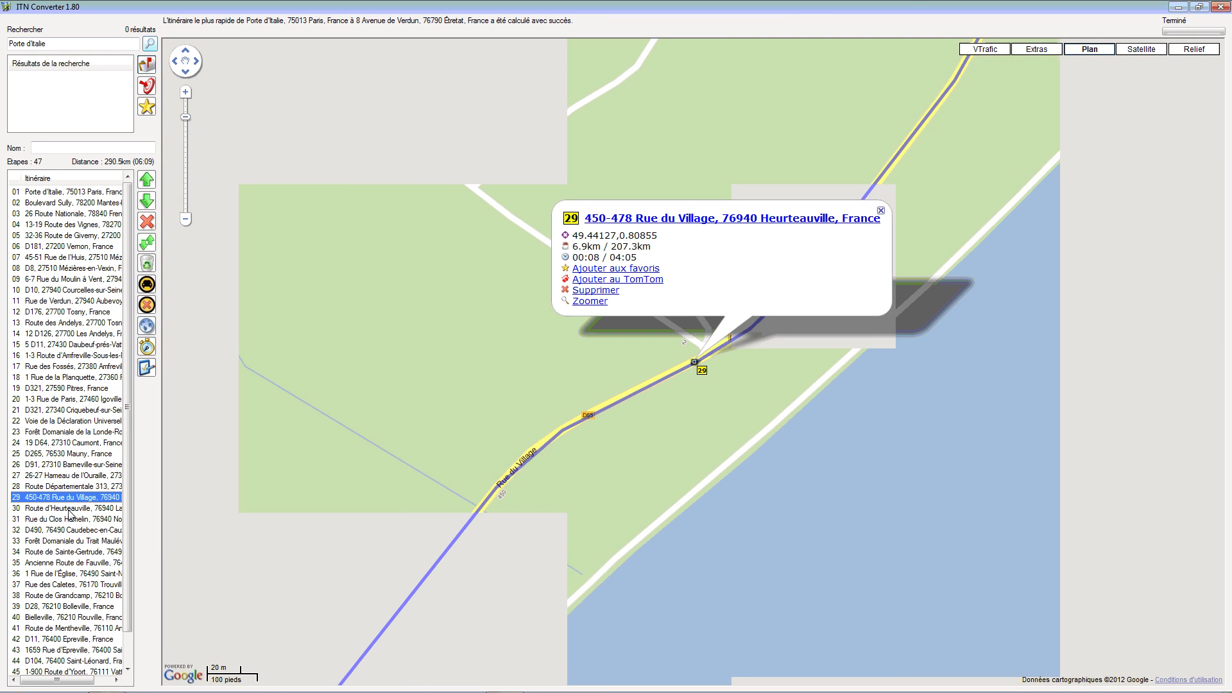
click(68, 509)
scroll(727, 370, down, 5)
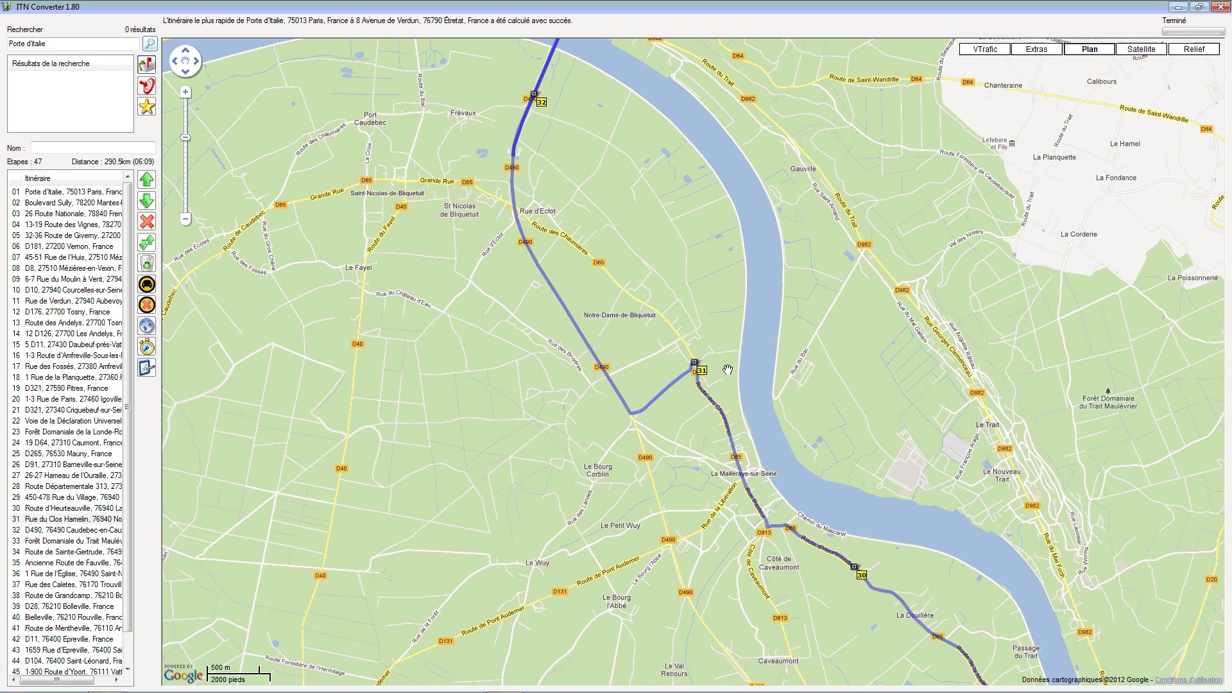
mouse_move(702, 372)
mouse_down()
mouse_move(641, 324)
mouse_move(642, 309)
mouse_up()
click(147, 285)
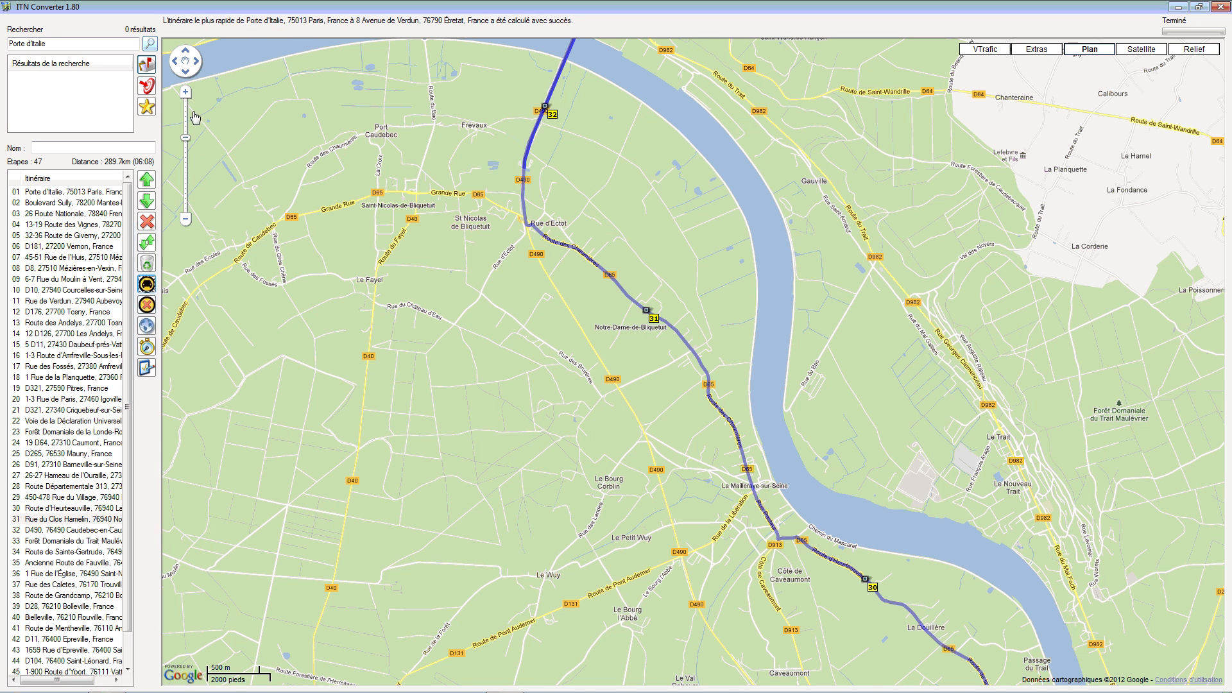
- Drag waypoint 32 onto the D490 near Caudebec-en-Caux, cutting the route to 283.1 km
click(186, 92)
click(185, 93)
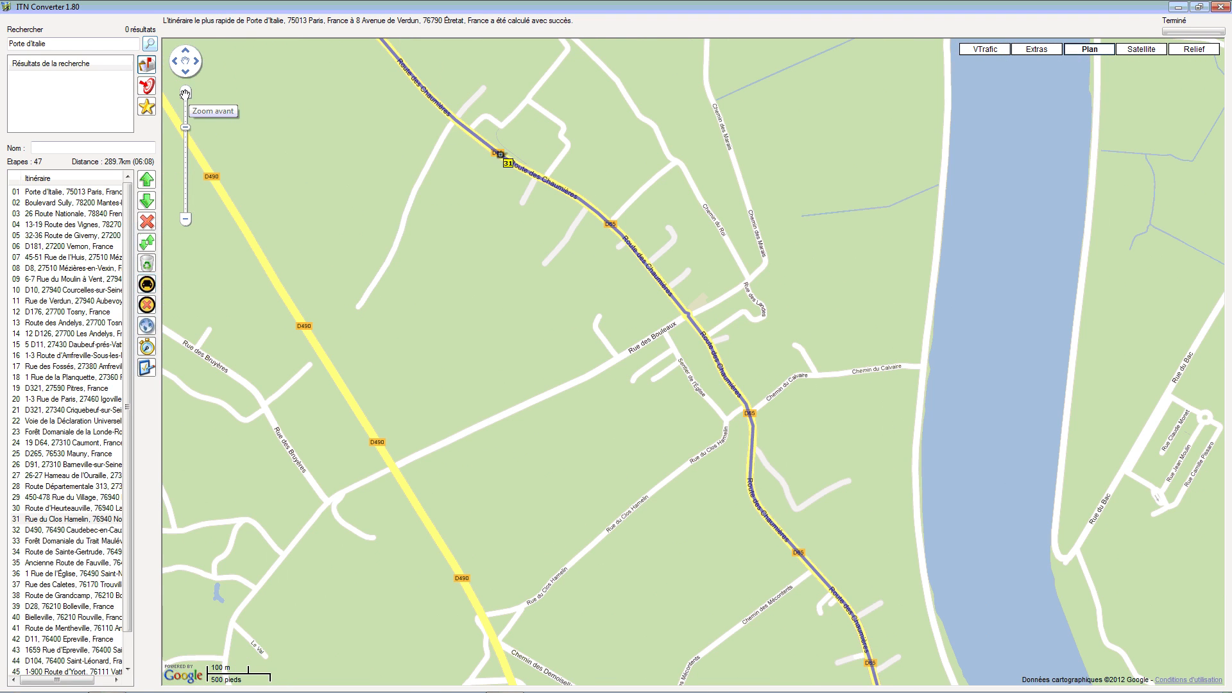
click(187, 94)
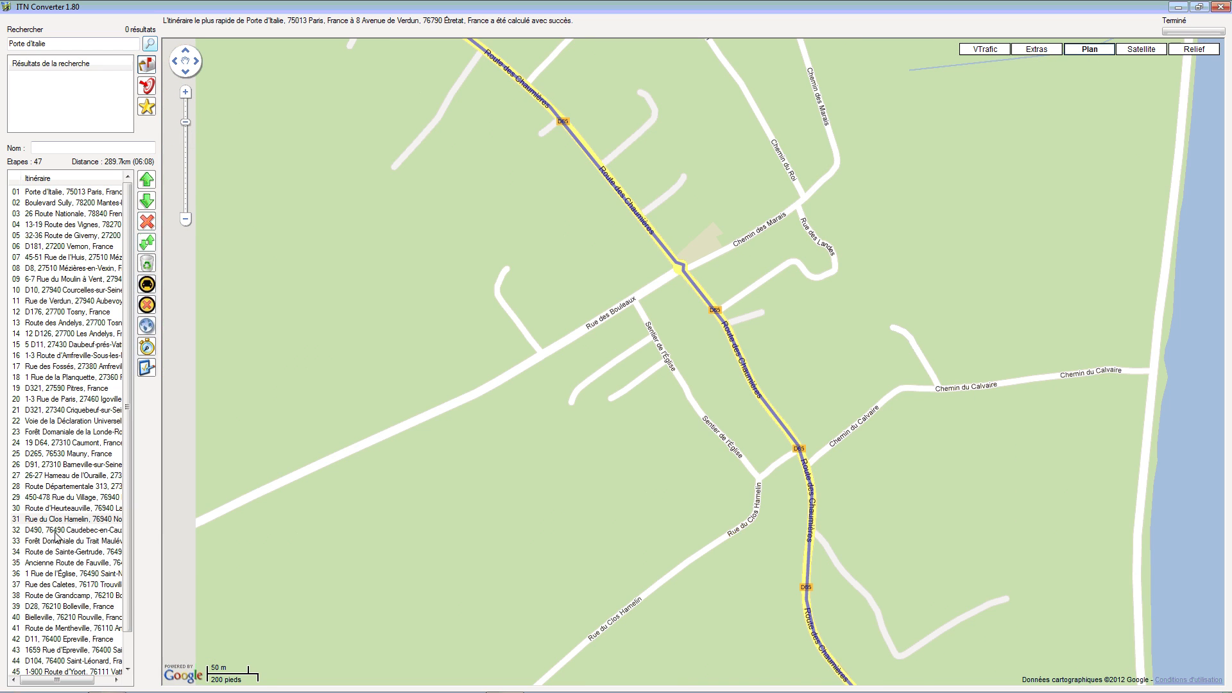
click(57, 520)
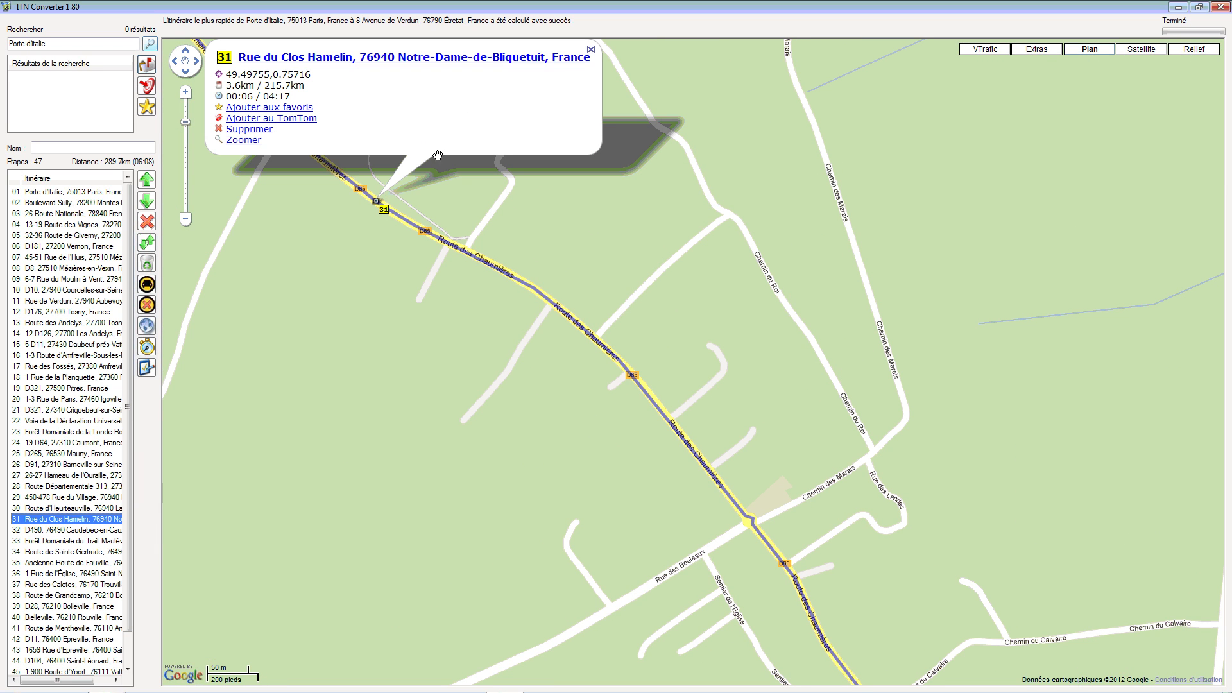
click(72, 531)
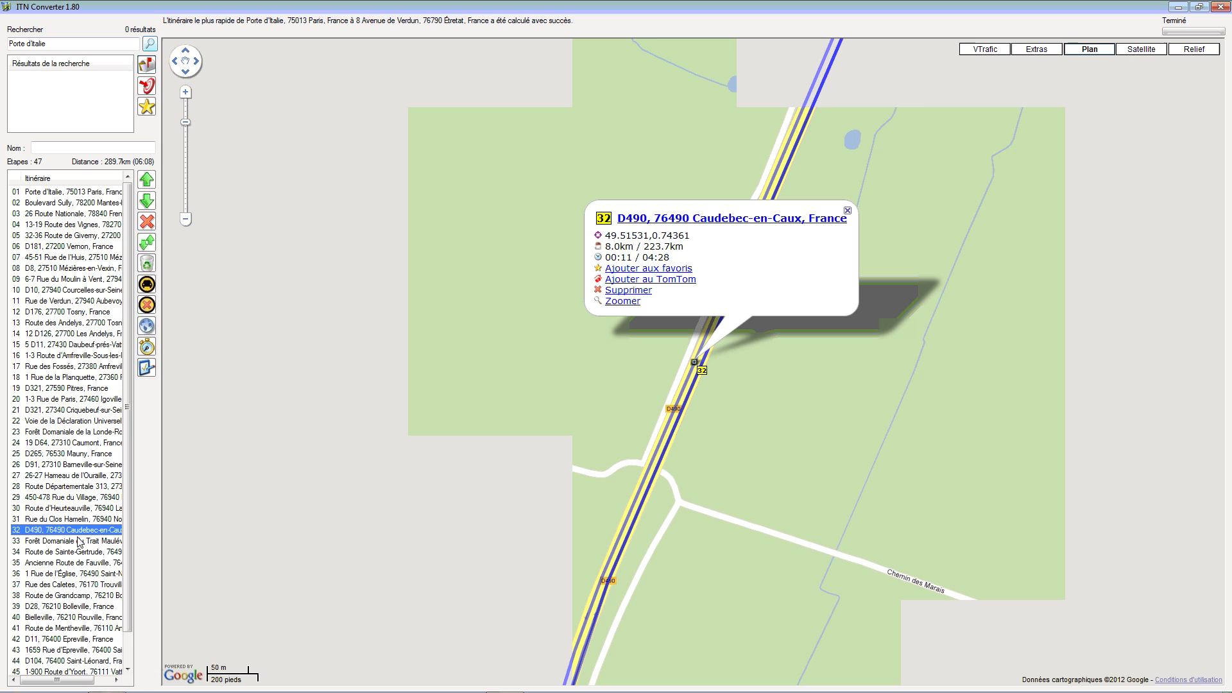
click(185, 220)
click(186, 221)
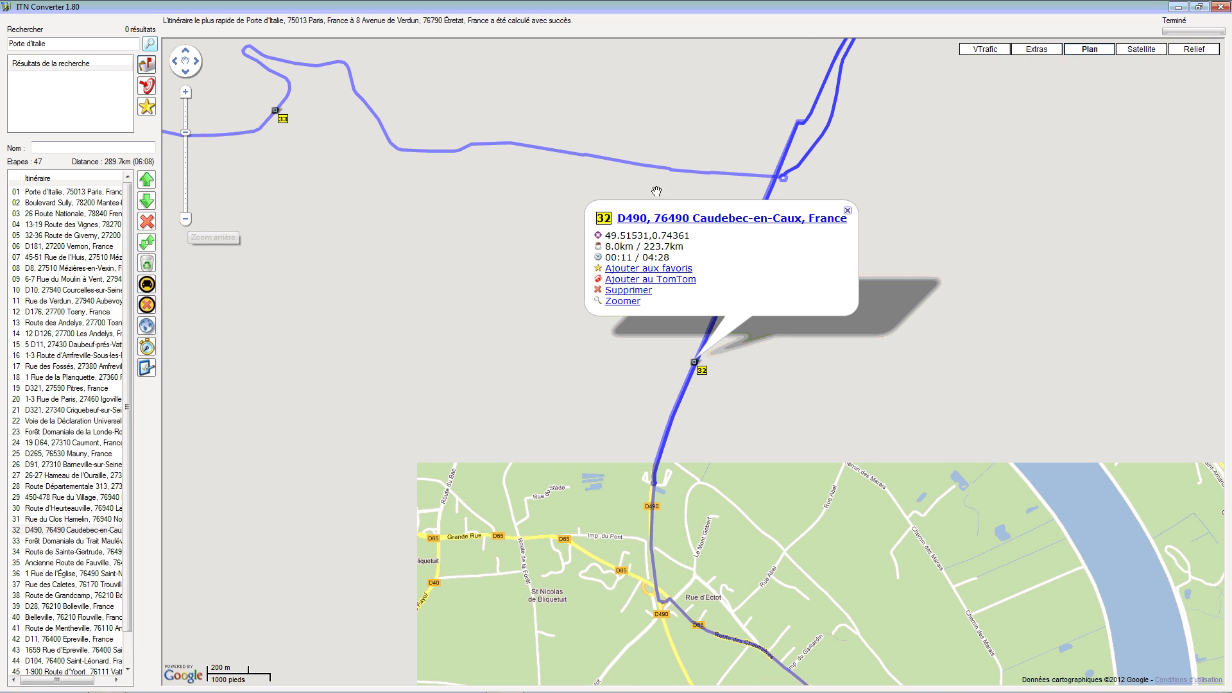
drag(848, 375, 809, 473)
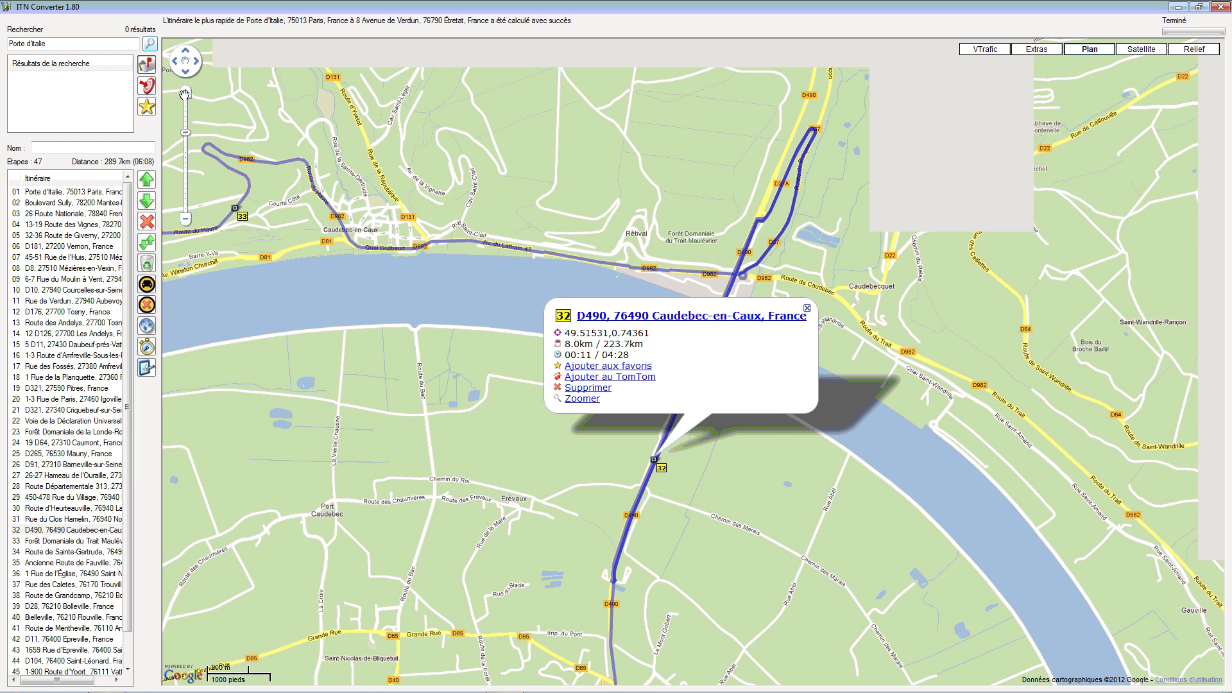
click(186, 91)
click(186, 92)
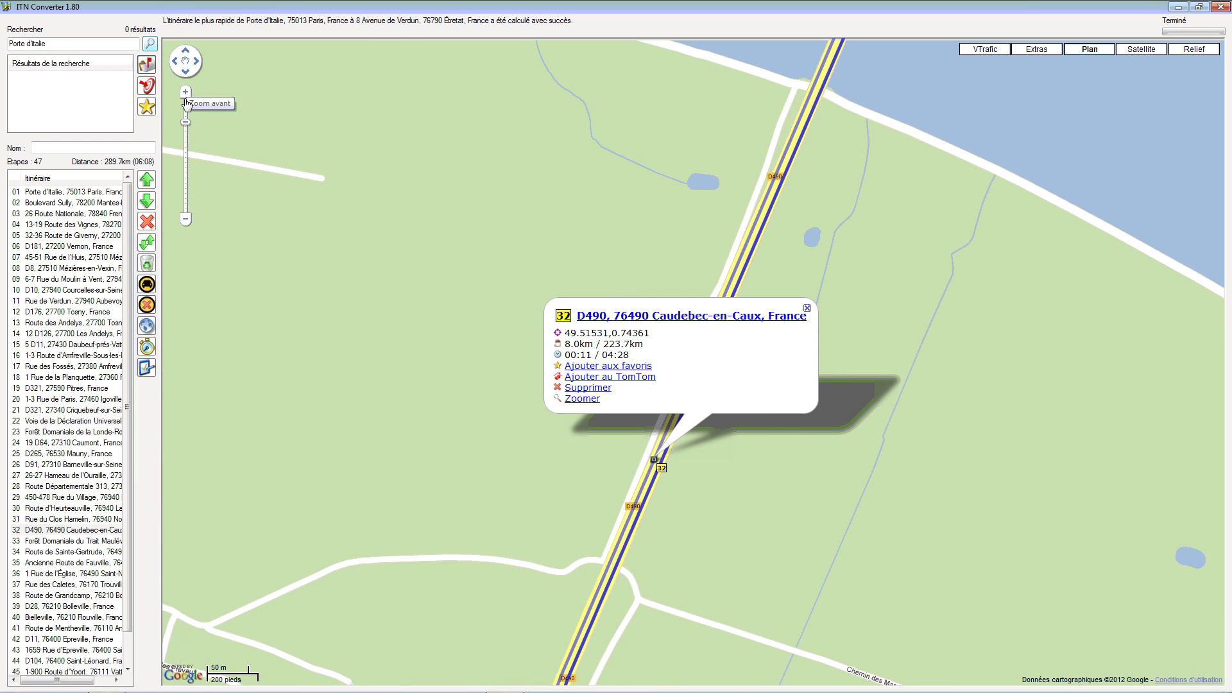
drag(661, 474, 662, 468)
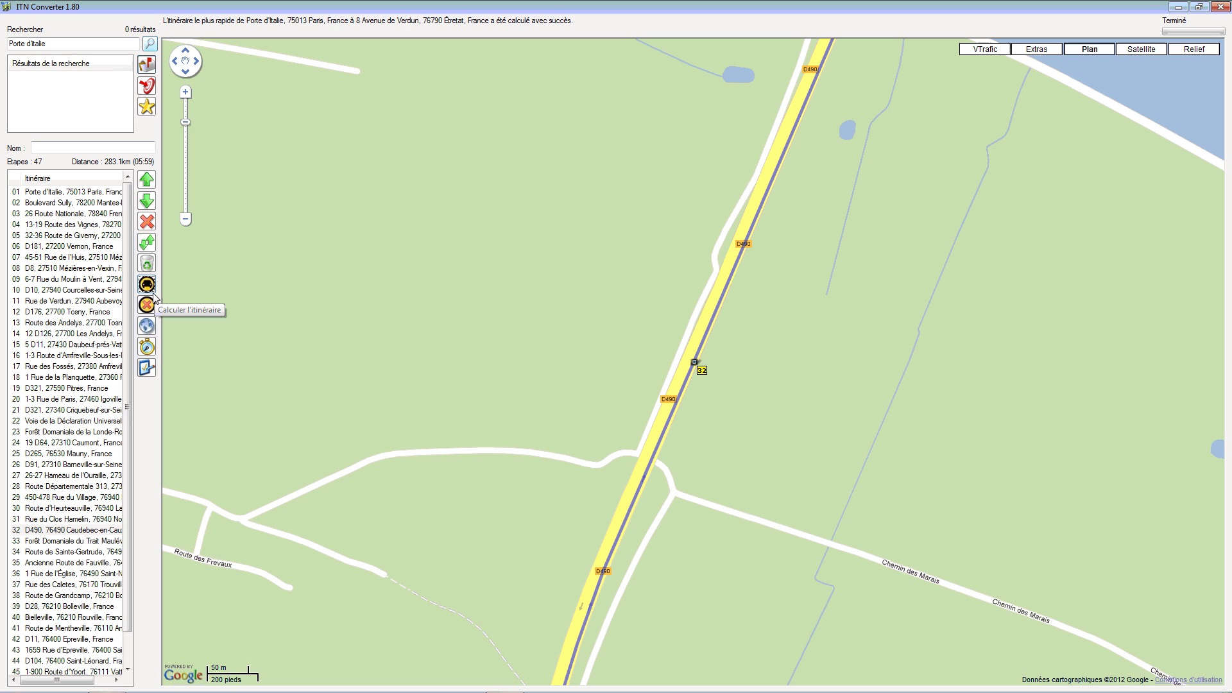
click(186, 220)
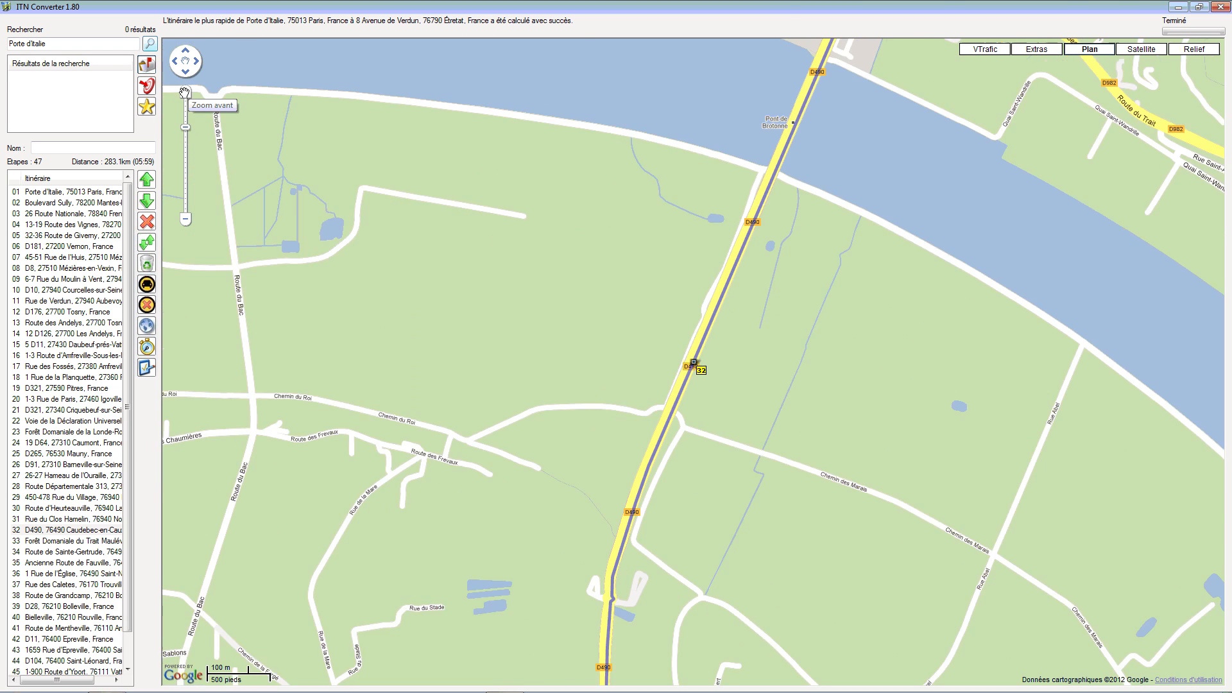
- Step through itinerary stops 33 to 46 to view each on the map
click(71, 542)
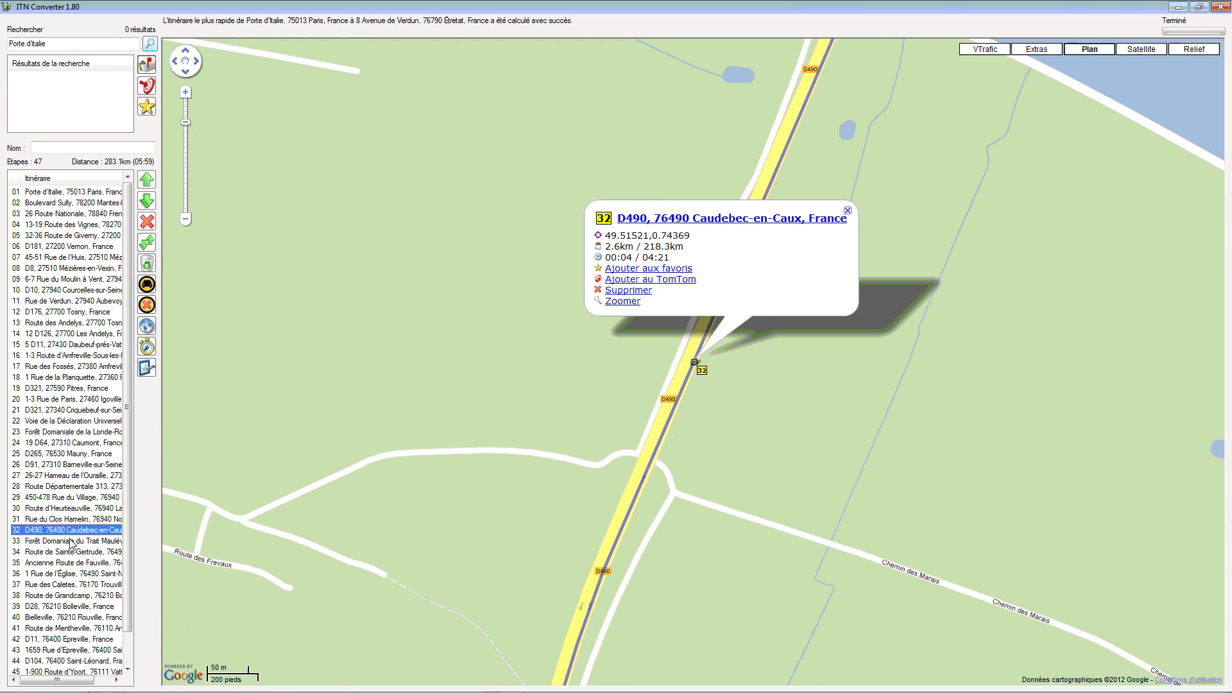
click(72, 551)
click(74, 562)
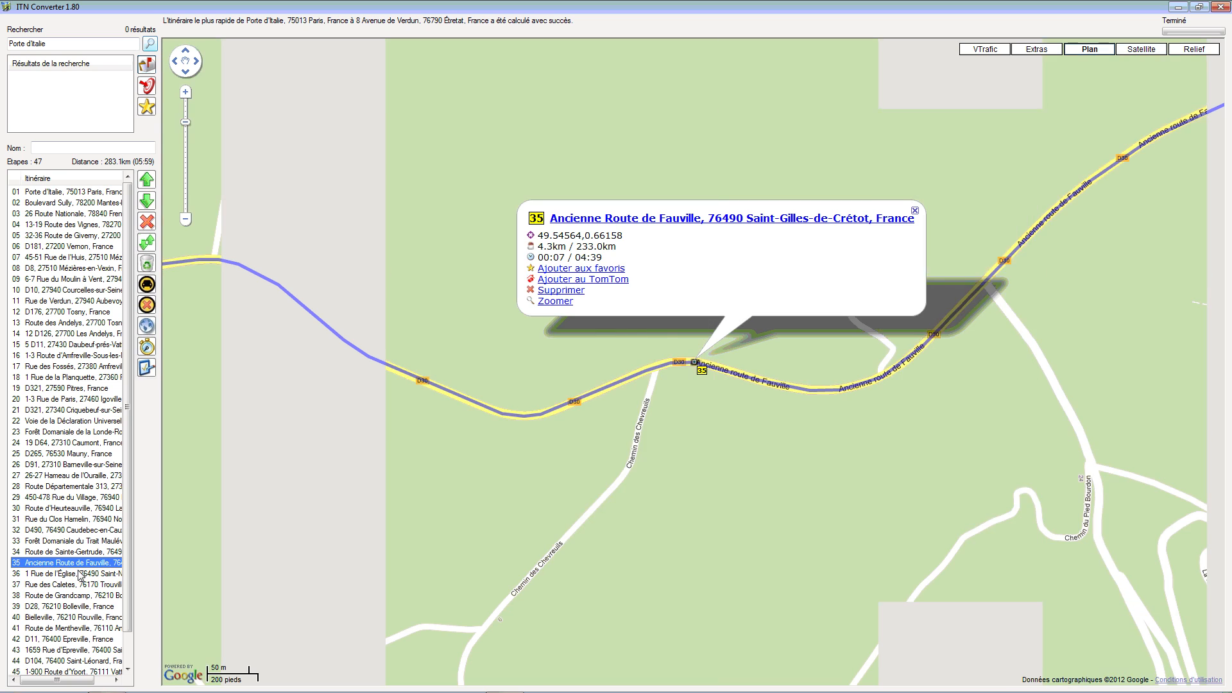
click(79, 573)
click(82, 585)
click(83, 596)
click(84, 606)
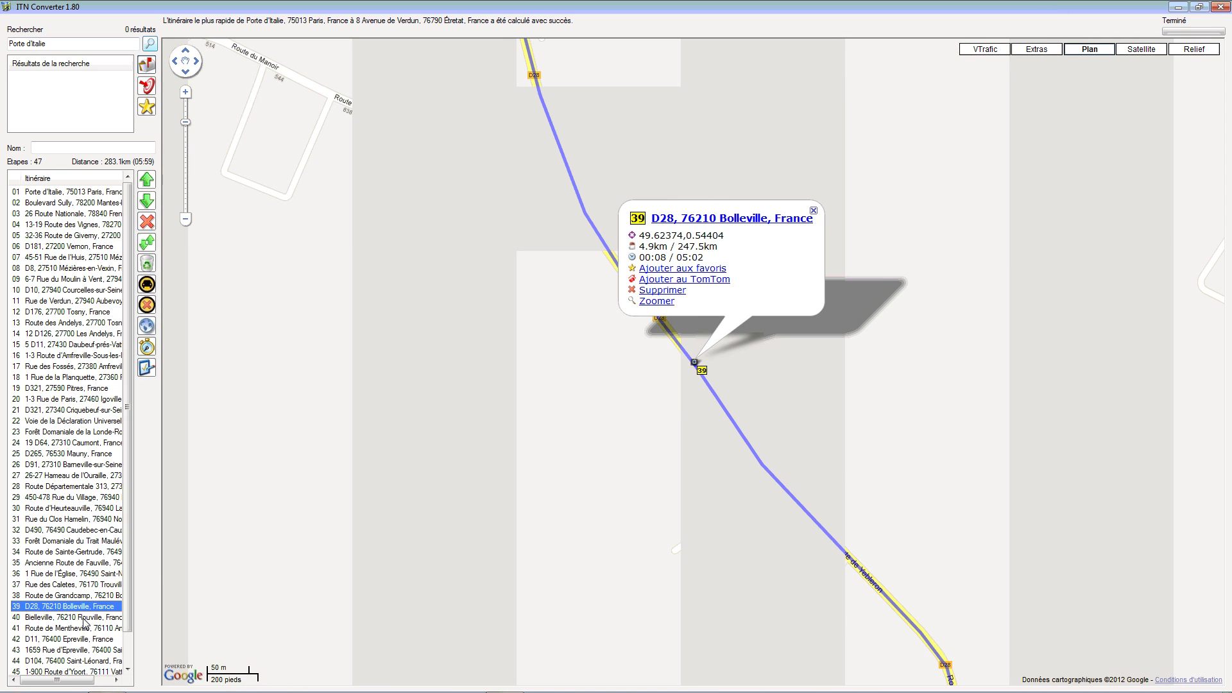
click(85, 617)
click(87, 627)
click(88, 629)
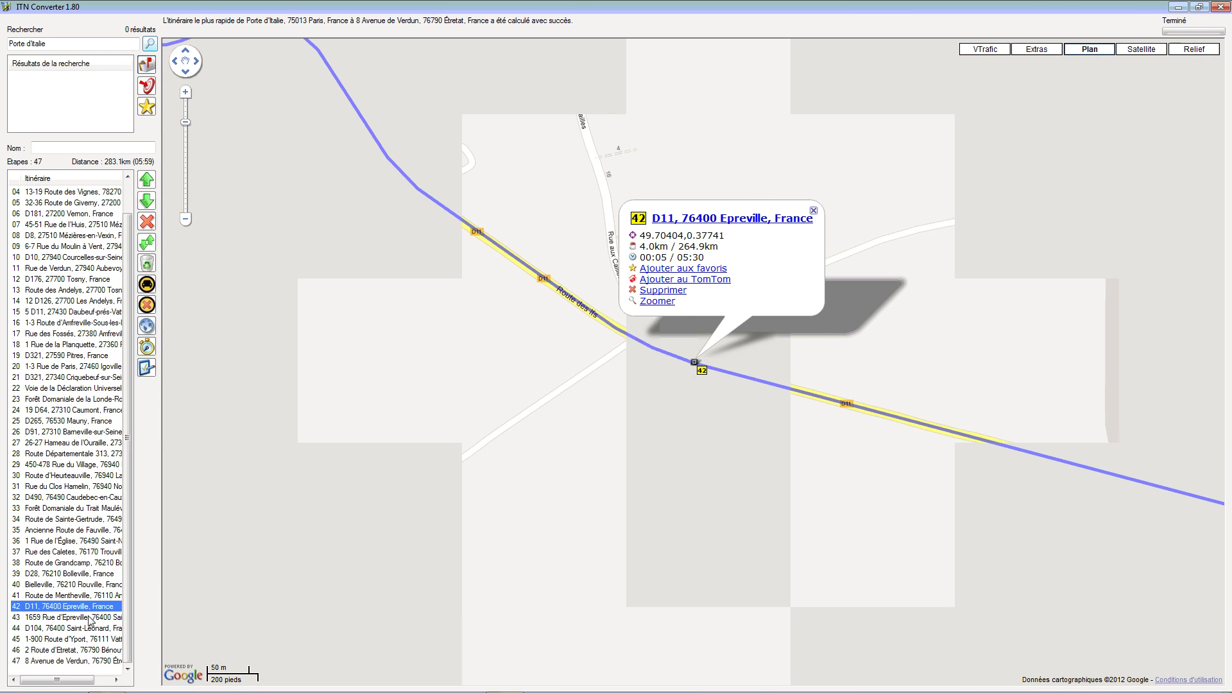
click(89, 631)
click(89, 631)
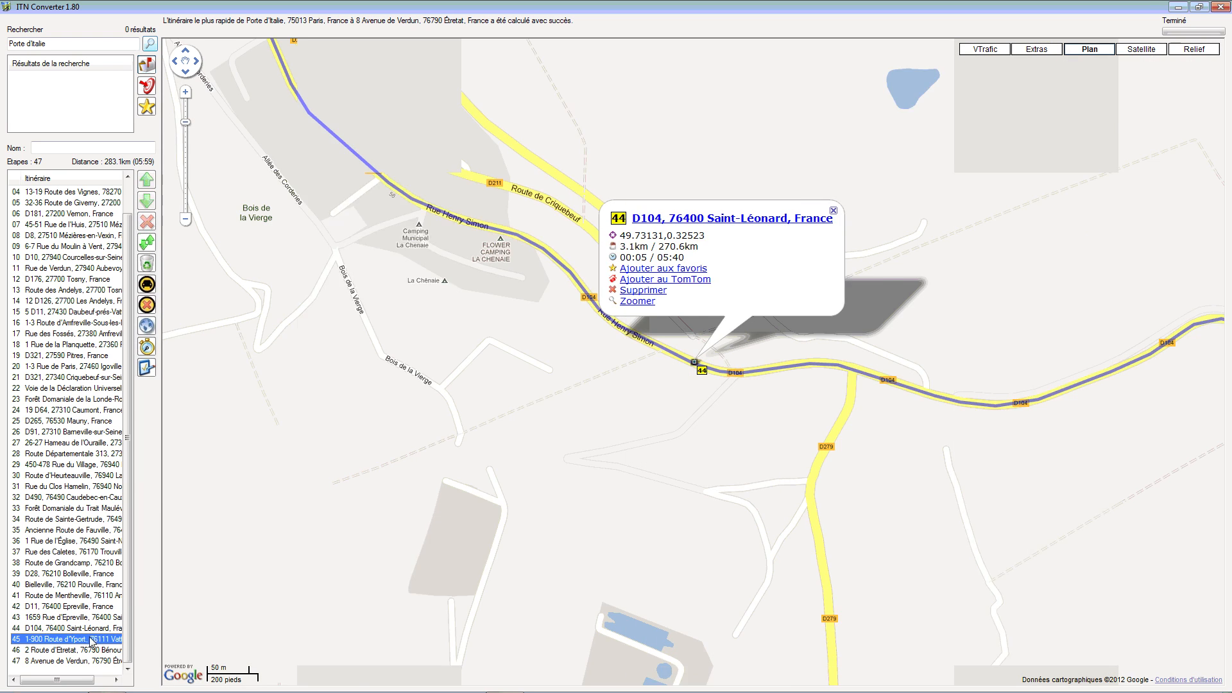
click(90, 640)
click(92, 651)
- Drag final stop 47 from 8 Avenue de Verdun to Rue Adolphe Boissaye
click(91, 661)
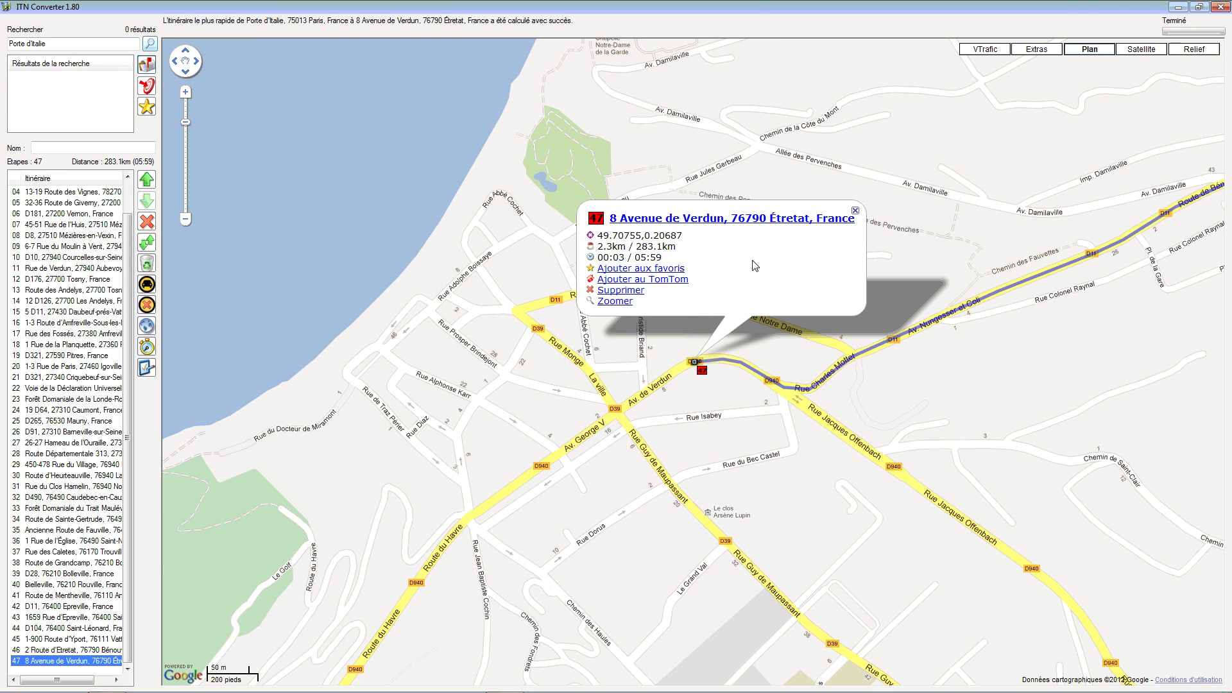
click(855, 211)
mouse_move(702, 372)
mouse_down()
mouse_move(427, 344)
mouse_move(458, 260)
mouse_move(443, 289)
mouse_move(414, 302)
mouse_up()
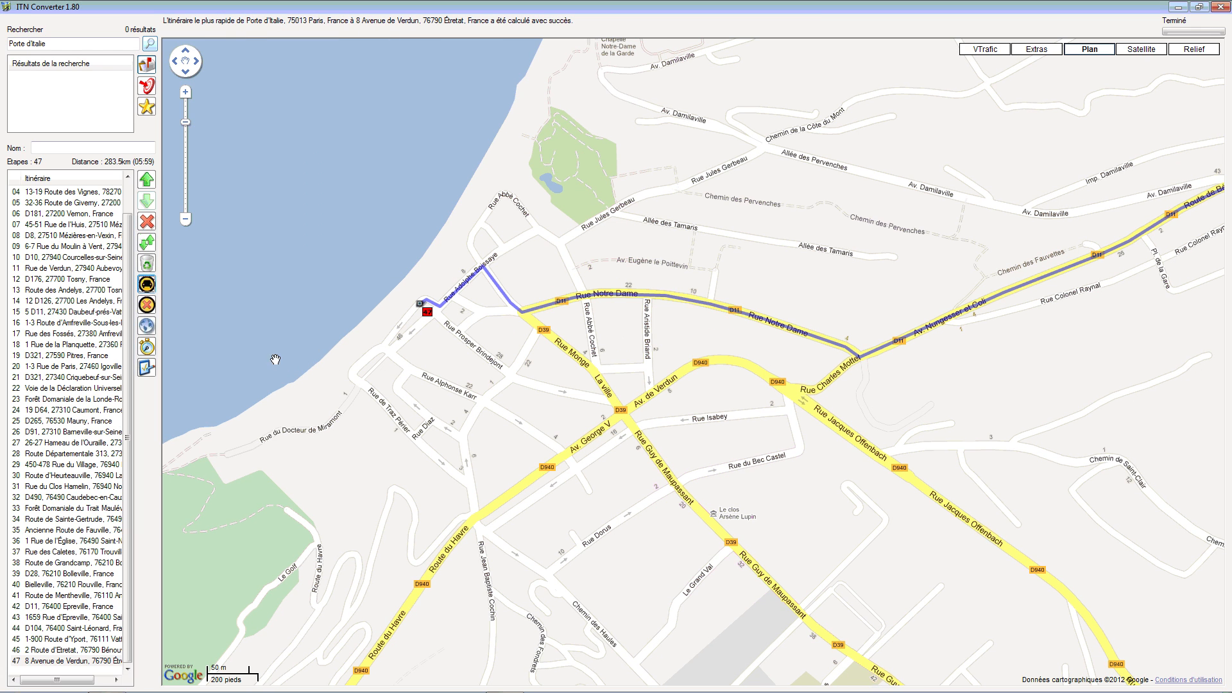
- Zoom the map to fit the entire 283.9 km Paris–Étretat route
click(147, 326)
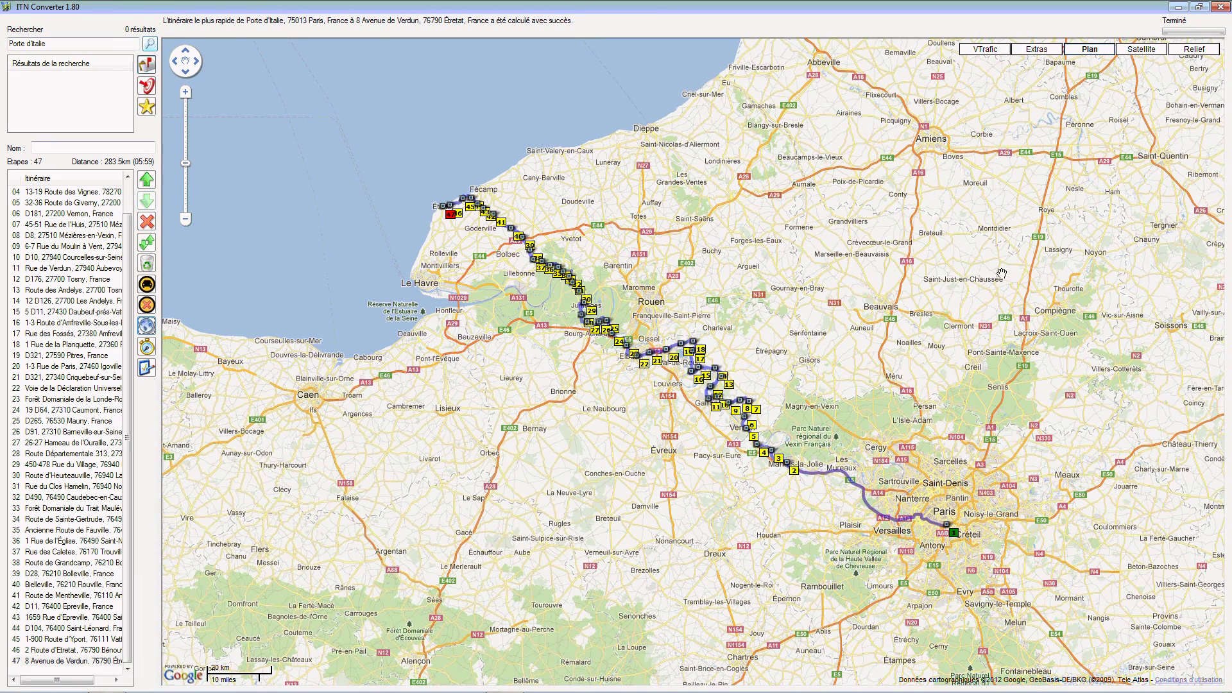
- Show fuel stations, zoom in and pan toward Paris, then close the map editor
mouse_move(1037, 51)
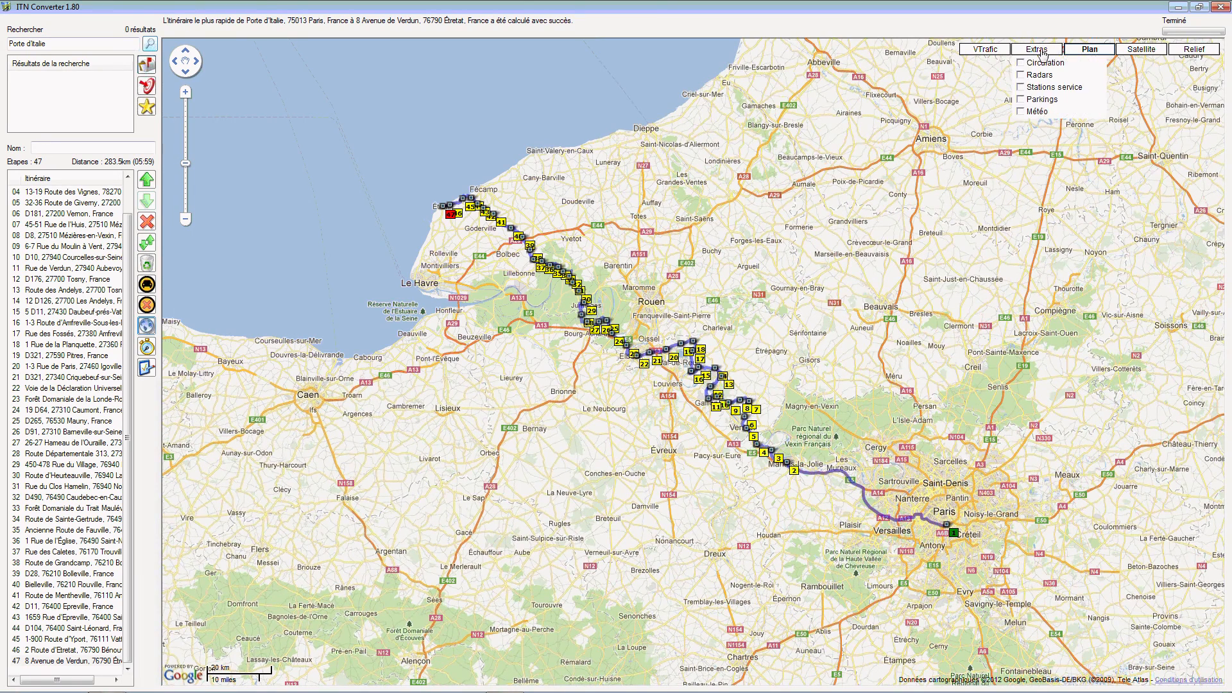
click(1022, 88)
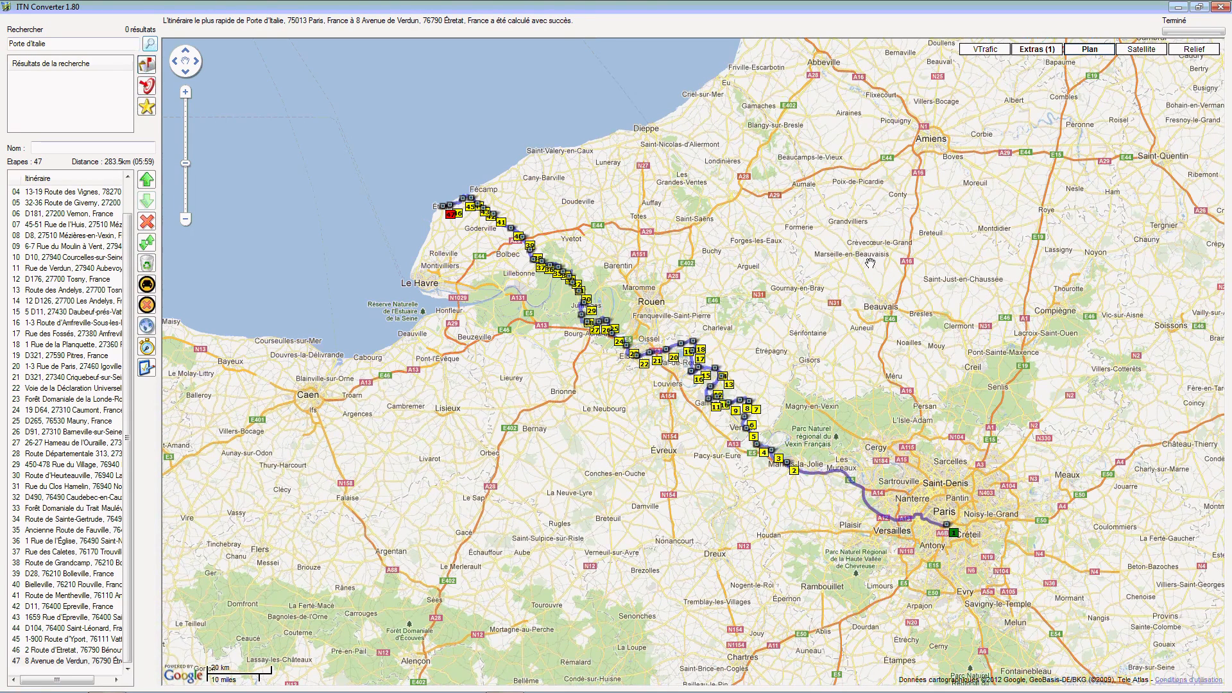
click(186, 93)
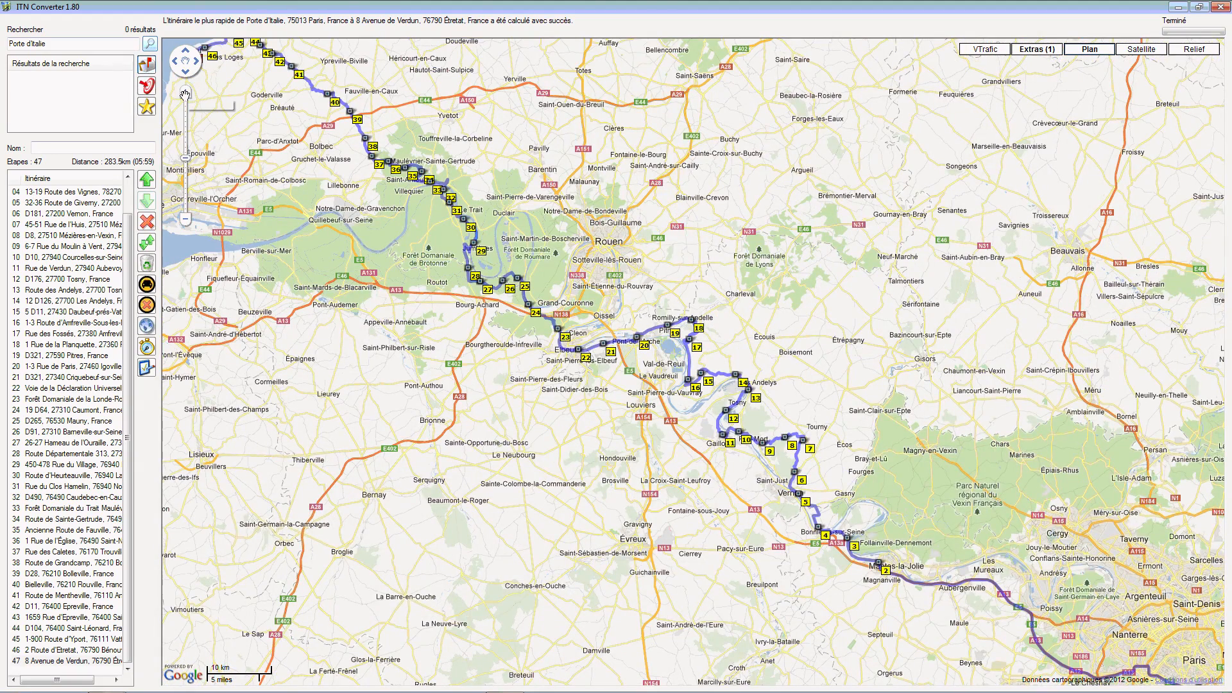
click(185, 94)
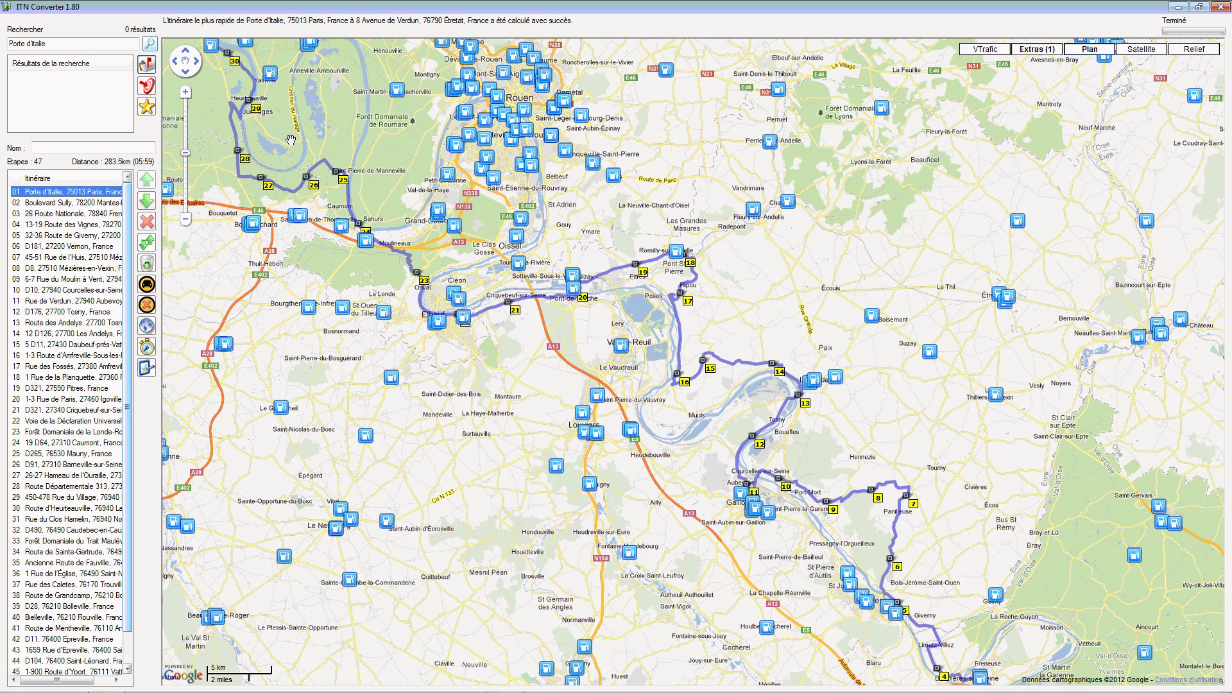
drag(766, 531, 291, 140)
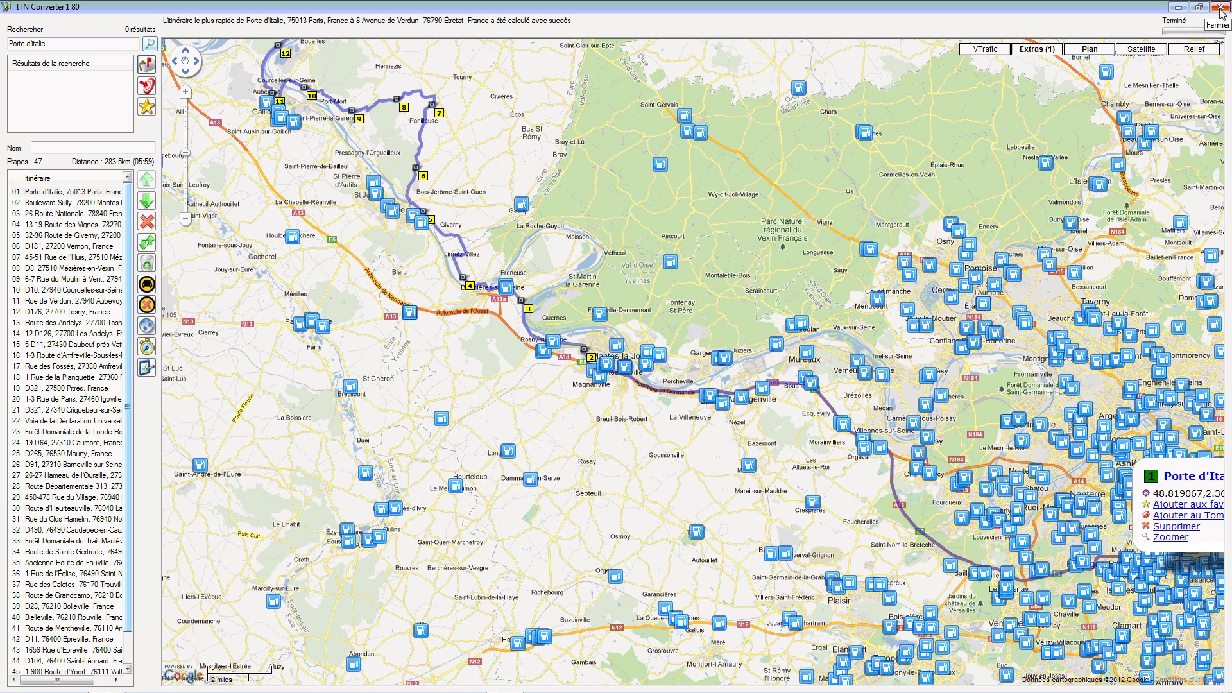
click(1222, 8)
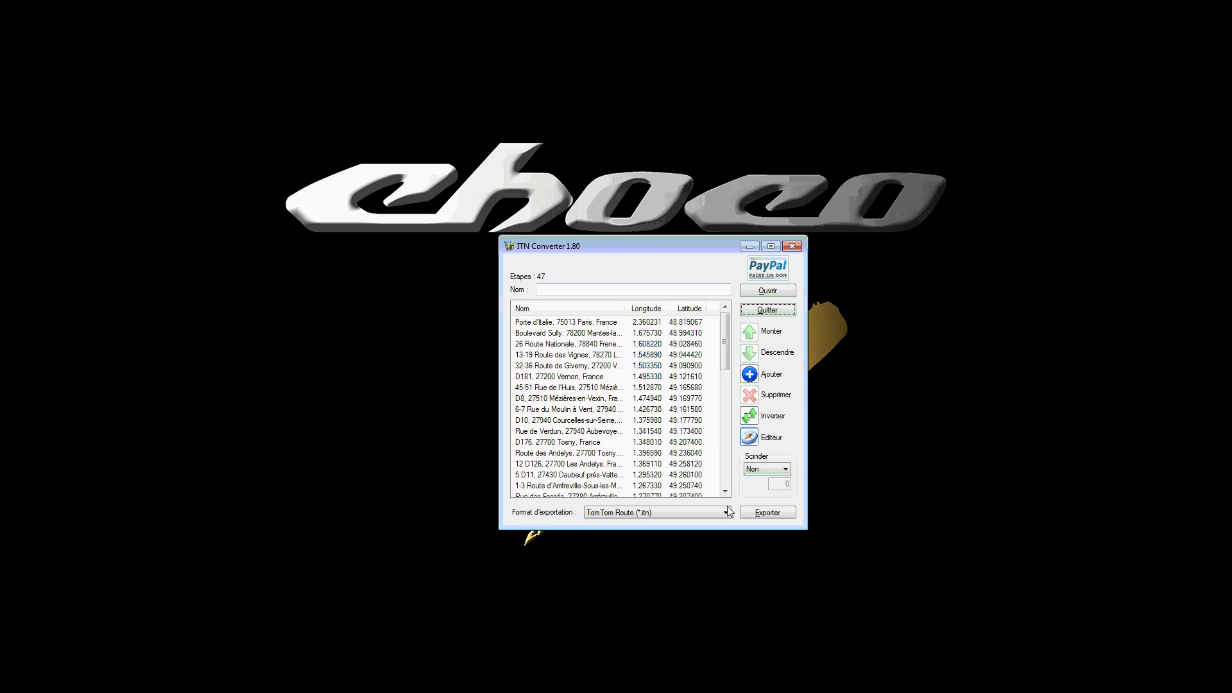
- Export the itinerary as TomTom Route (*.itn) to a file named Tuto
click(628, 517)
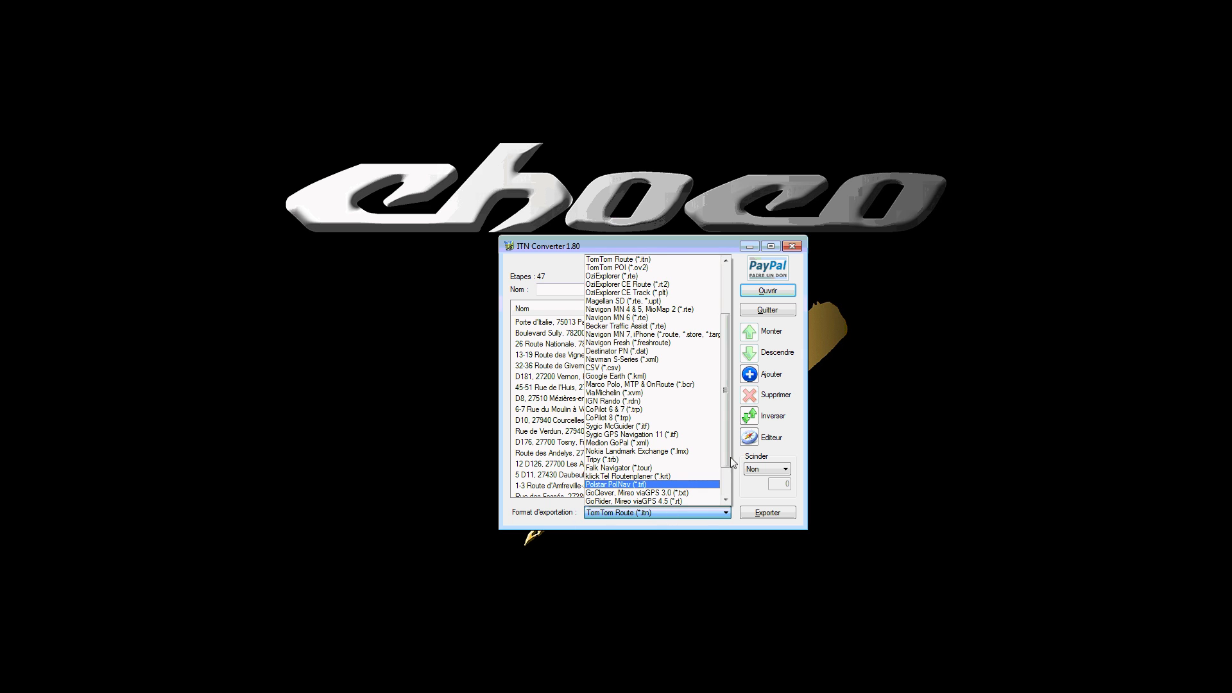
click(727, 491)
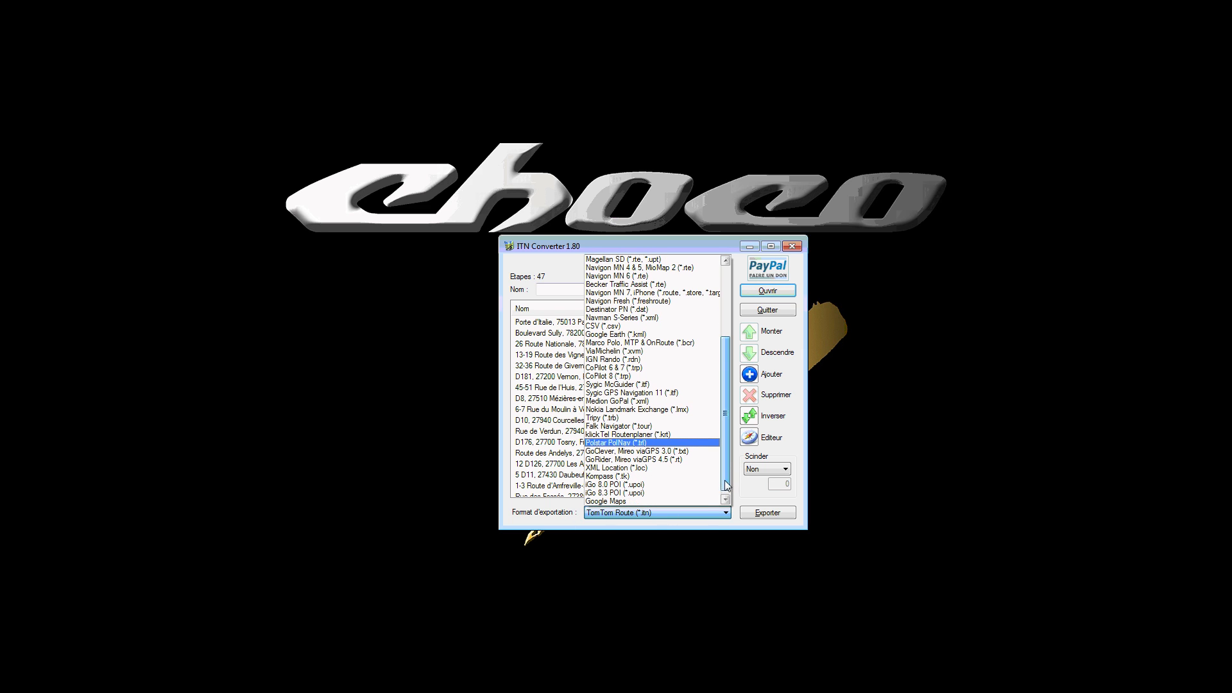
click(727, 329)
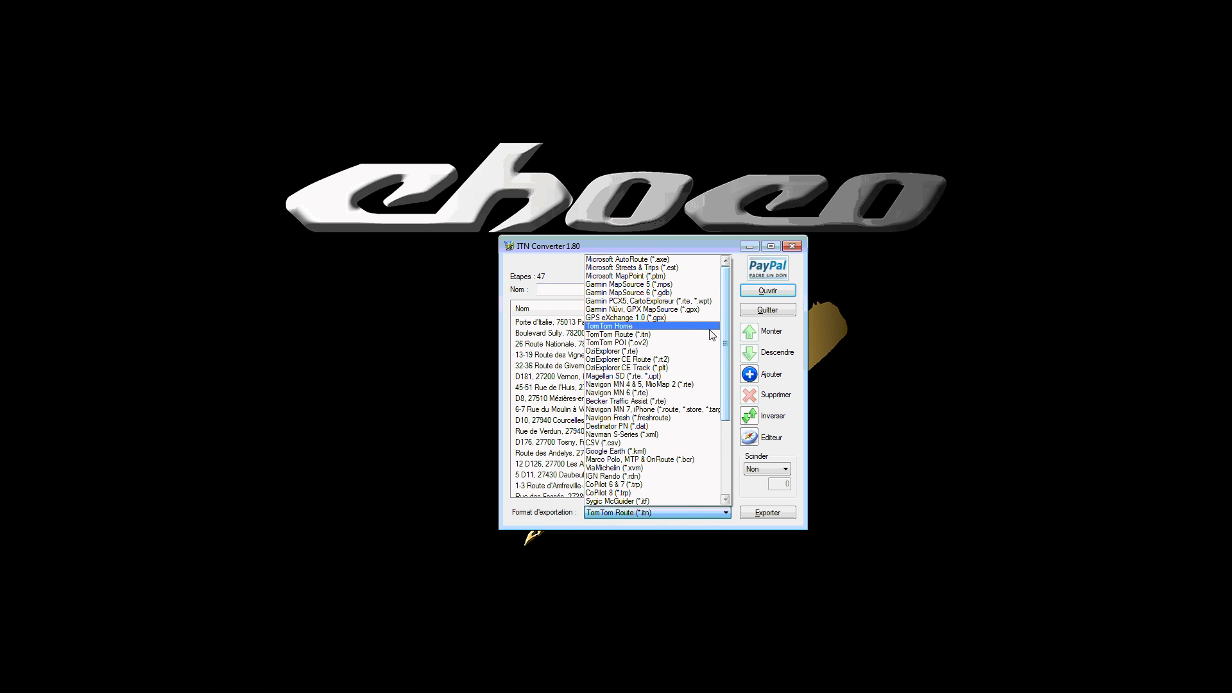
click(646, 337)
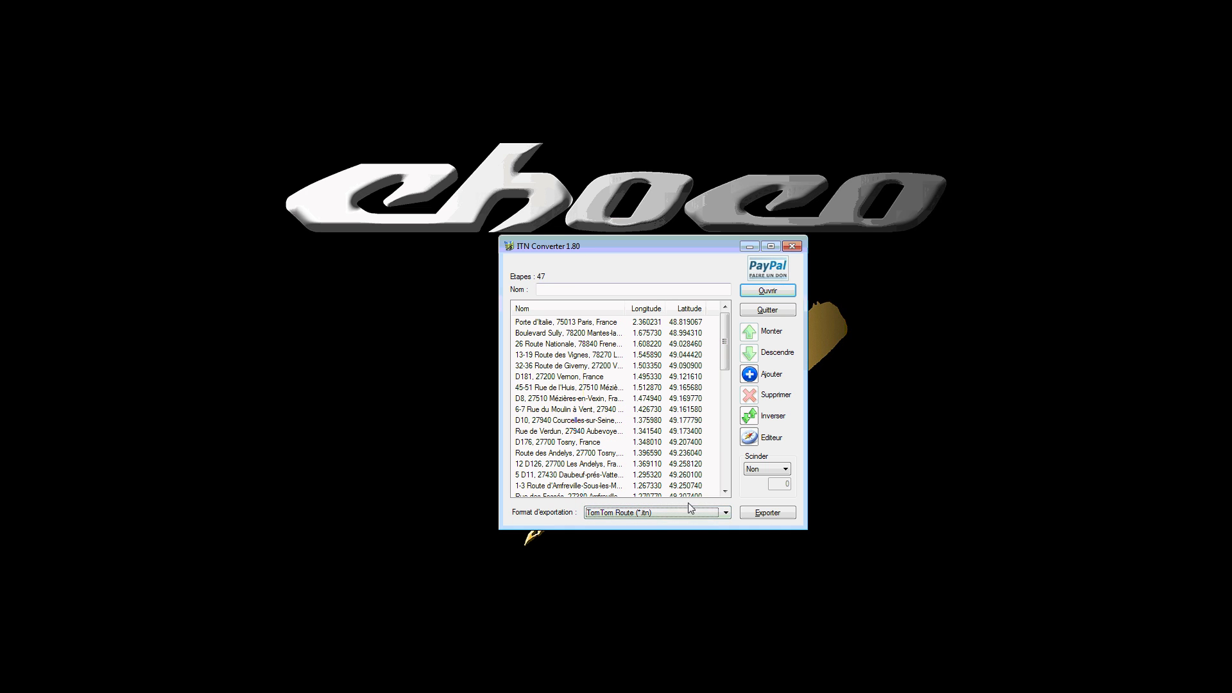
click(770, 513)
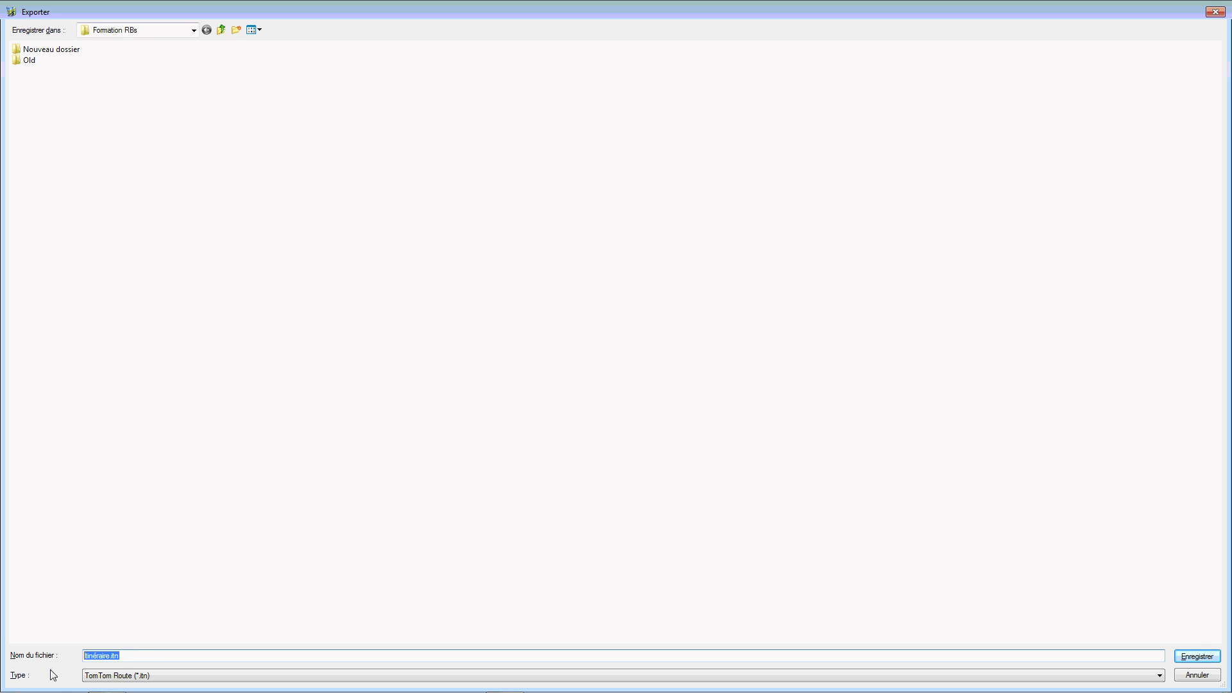
text(Tu)
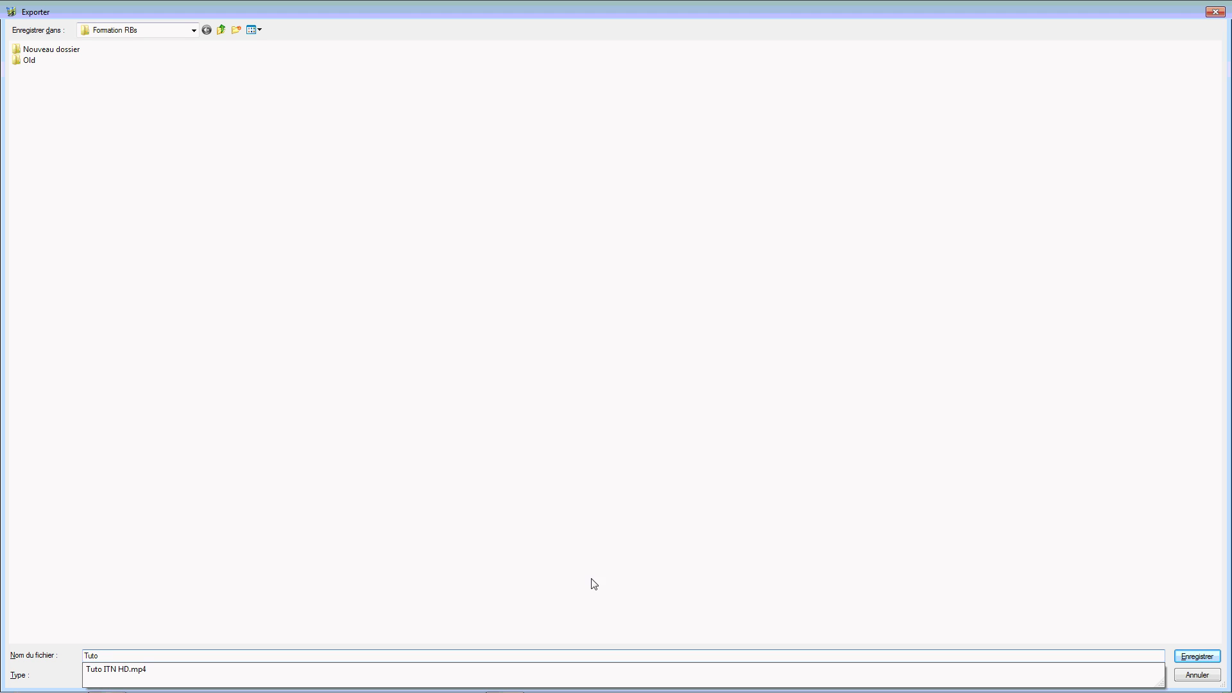
text(to)
click(753, 584)
click(1189, 656)
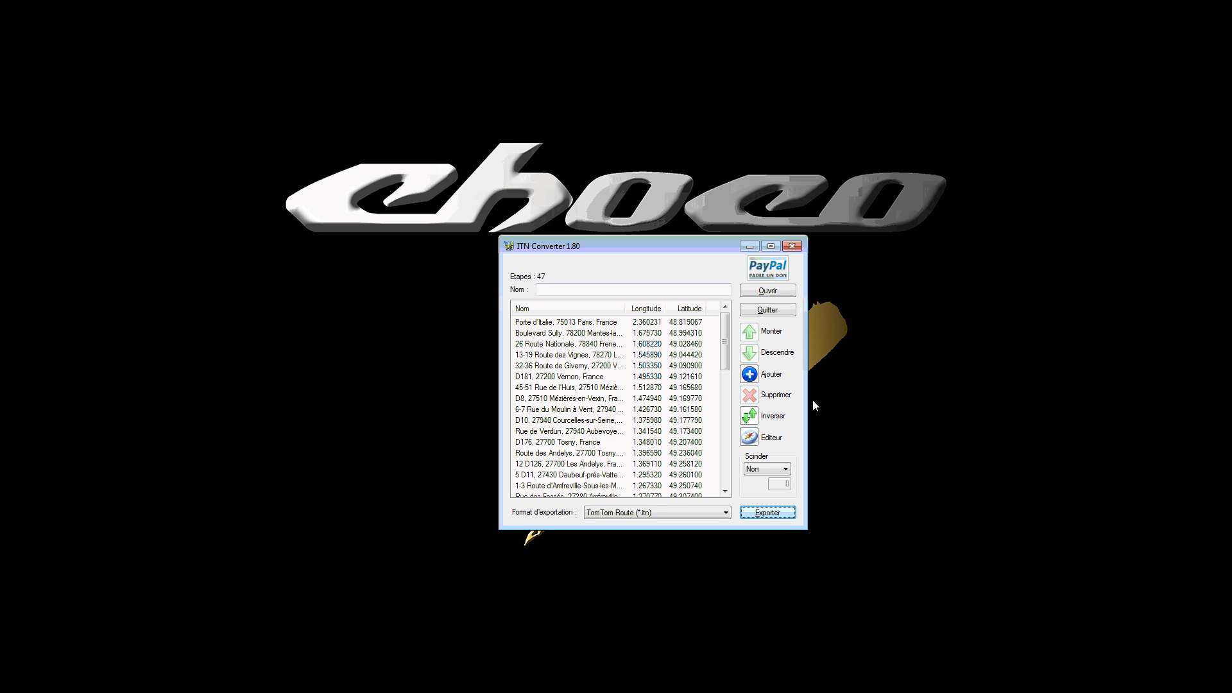
- Reopen the map editor with fuel stations shown on the map
click(750, 439)
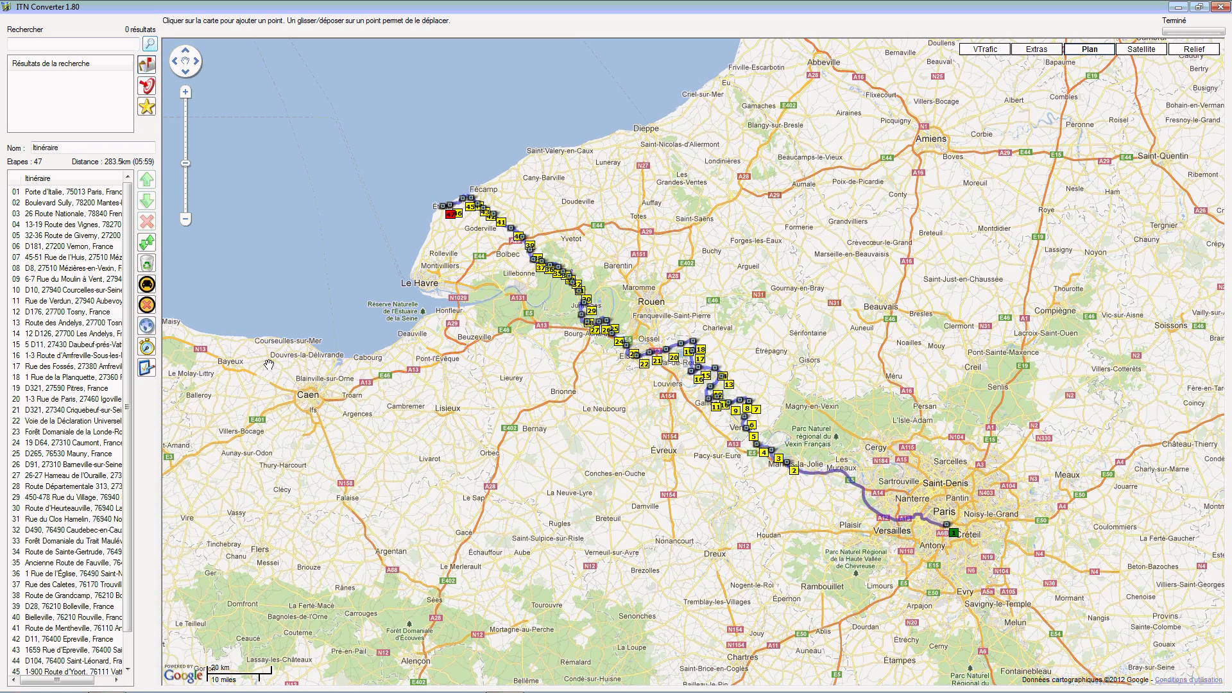
mouse_move(1038, 50)
click(1026, 87)
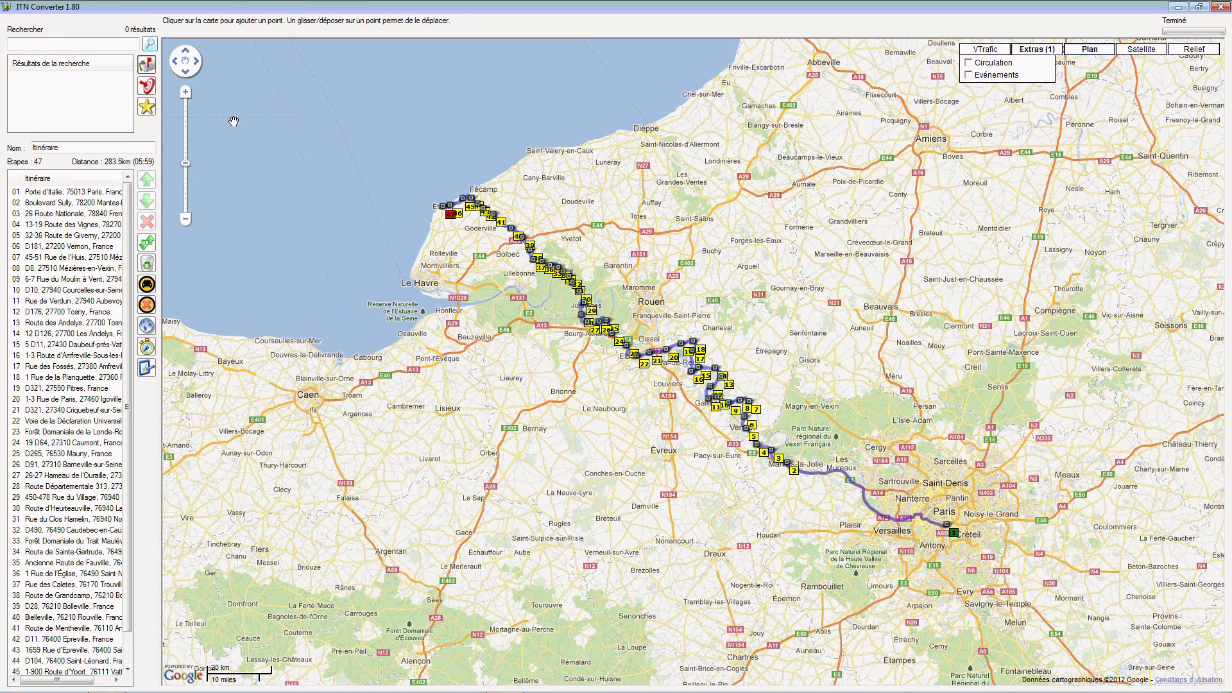
- Zoom in on Porte d'Italie and add the Total - Relais Italie Cote A station
double_click(187, 93)
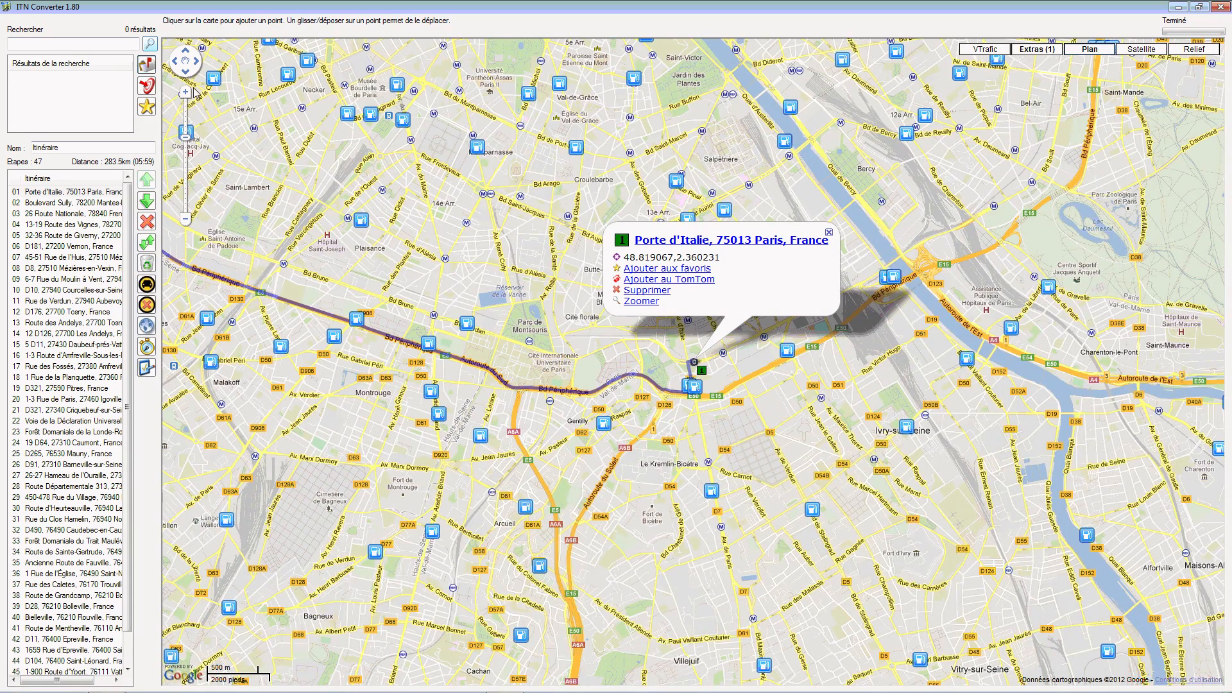
click(186, 93)
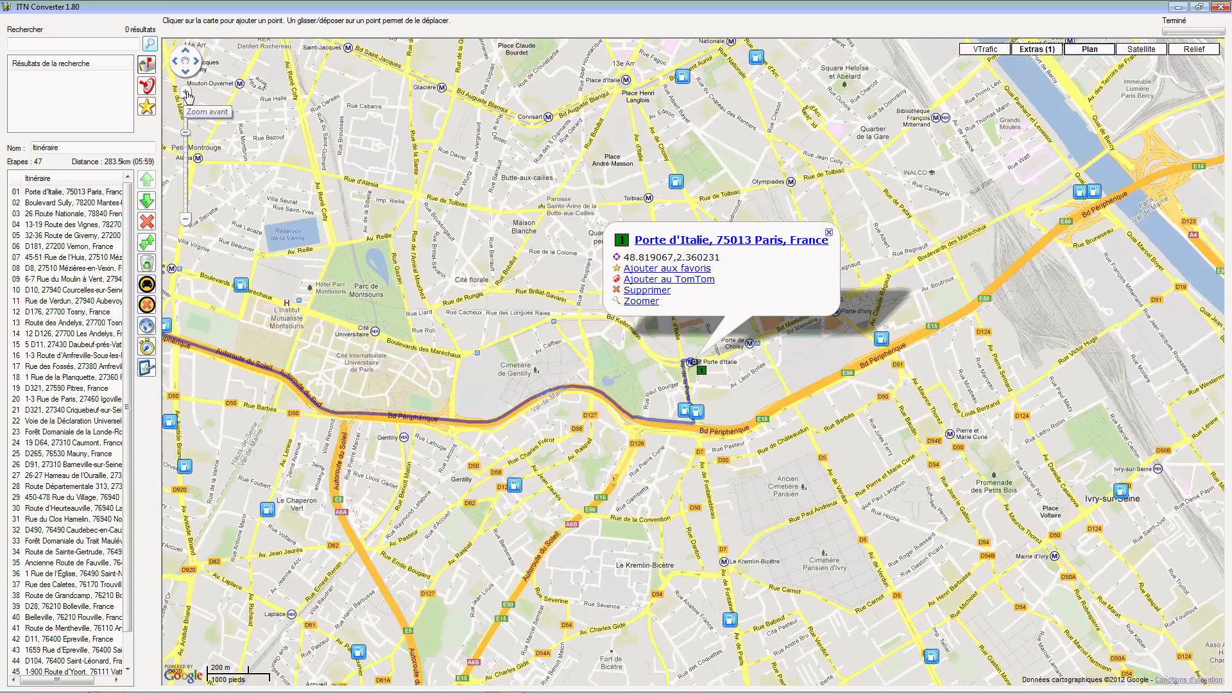
click(186, 93)
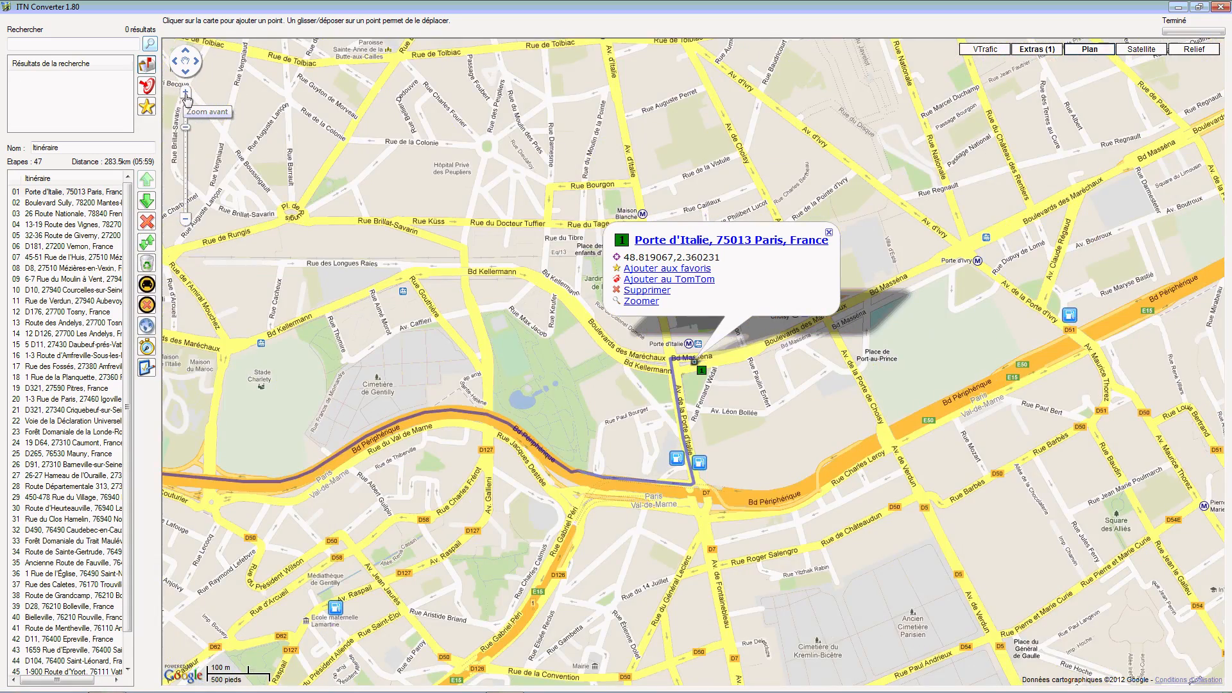
click(700, 463)
click(653, 362)
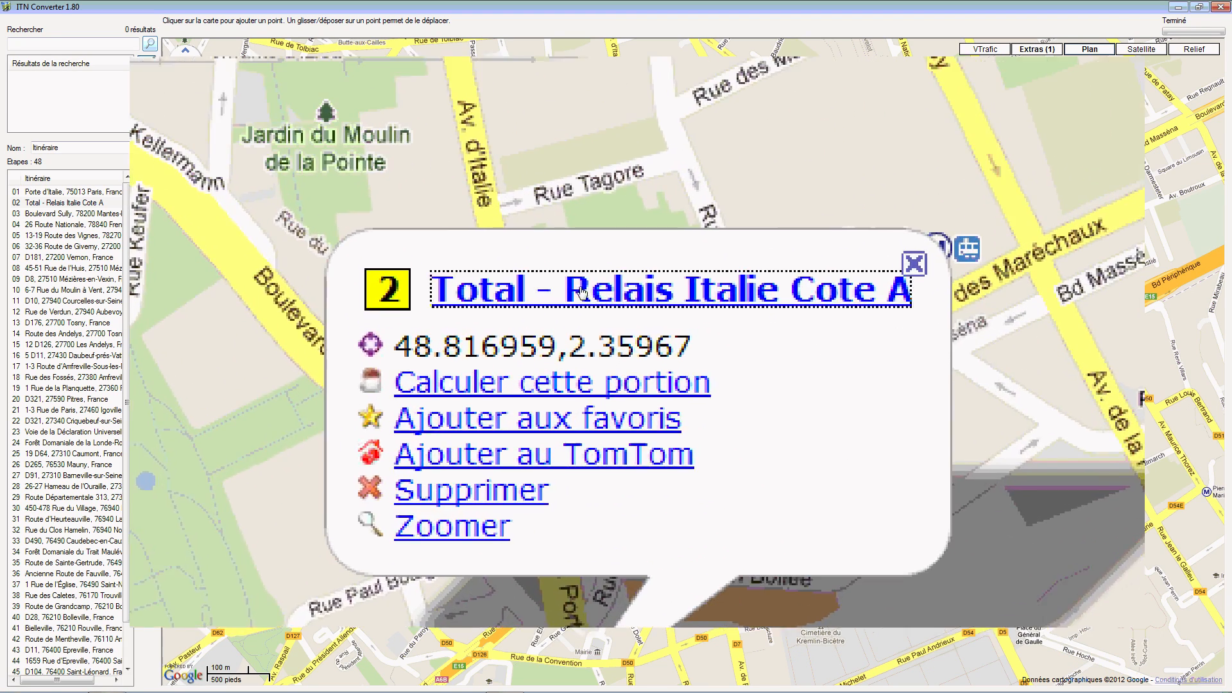
- Rename the Total fuel-station stop to 'Départ'
click(748, 314)
drag(431, 278, 957, 286)
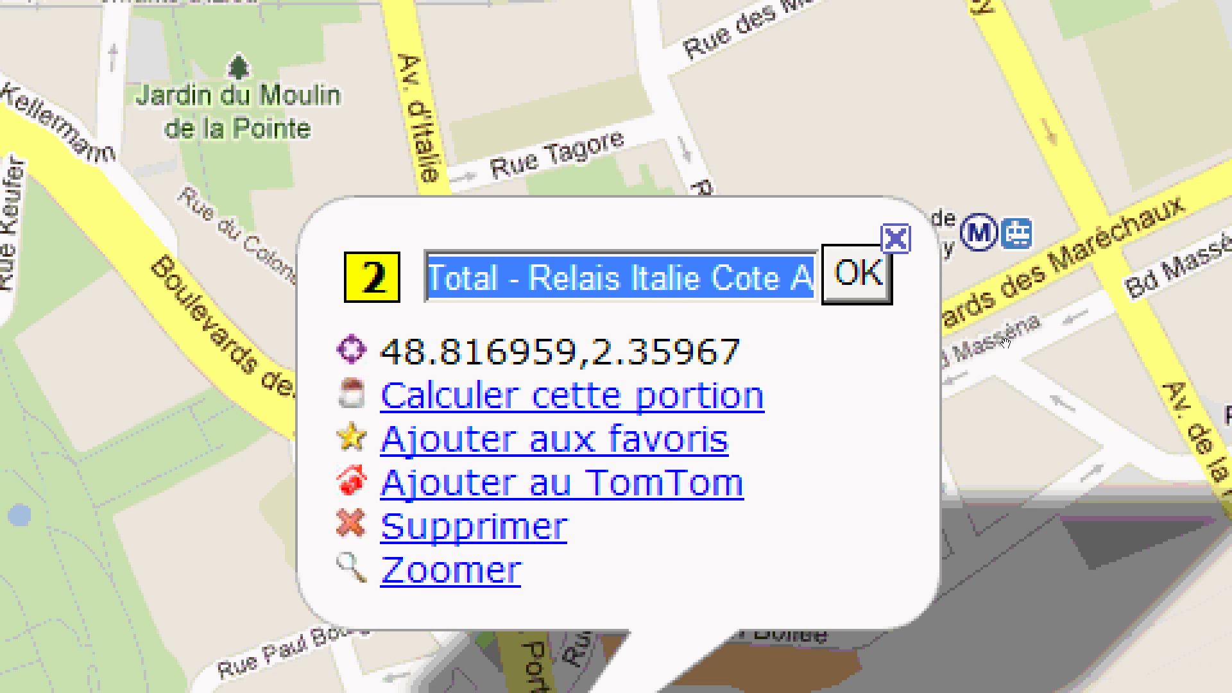
text(Départ)
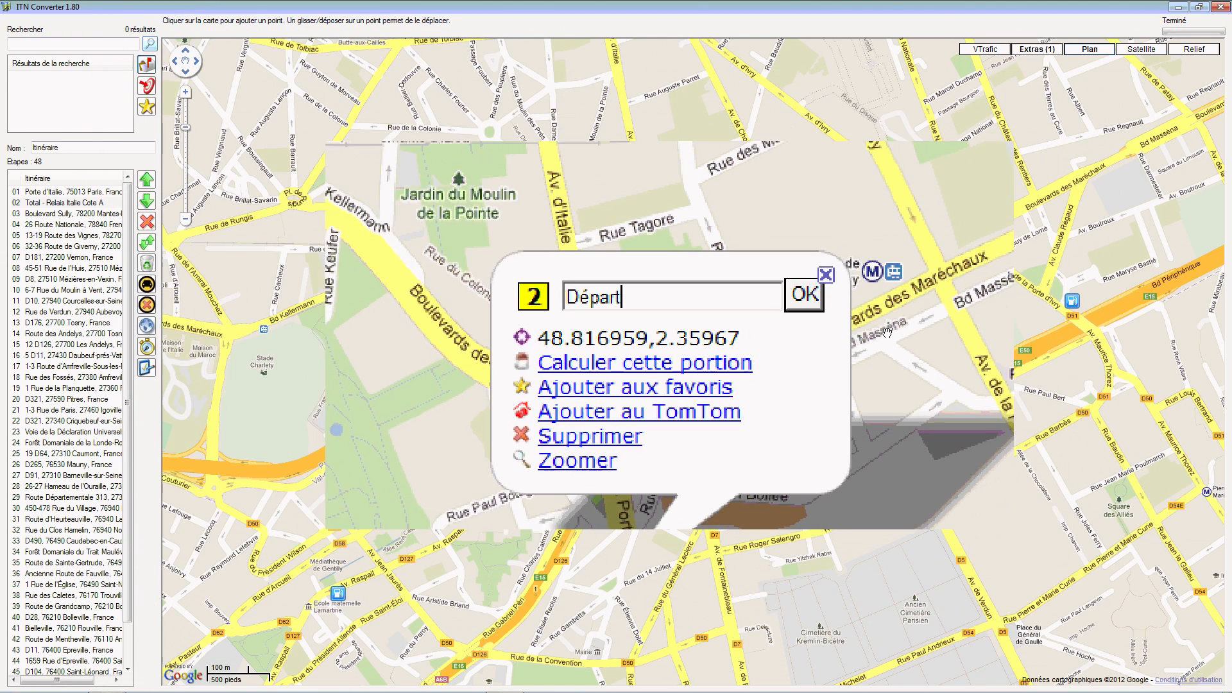
key(Return)
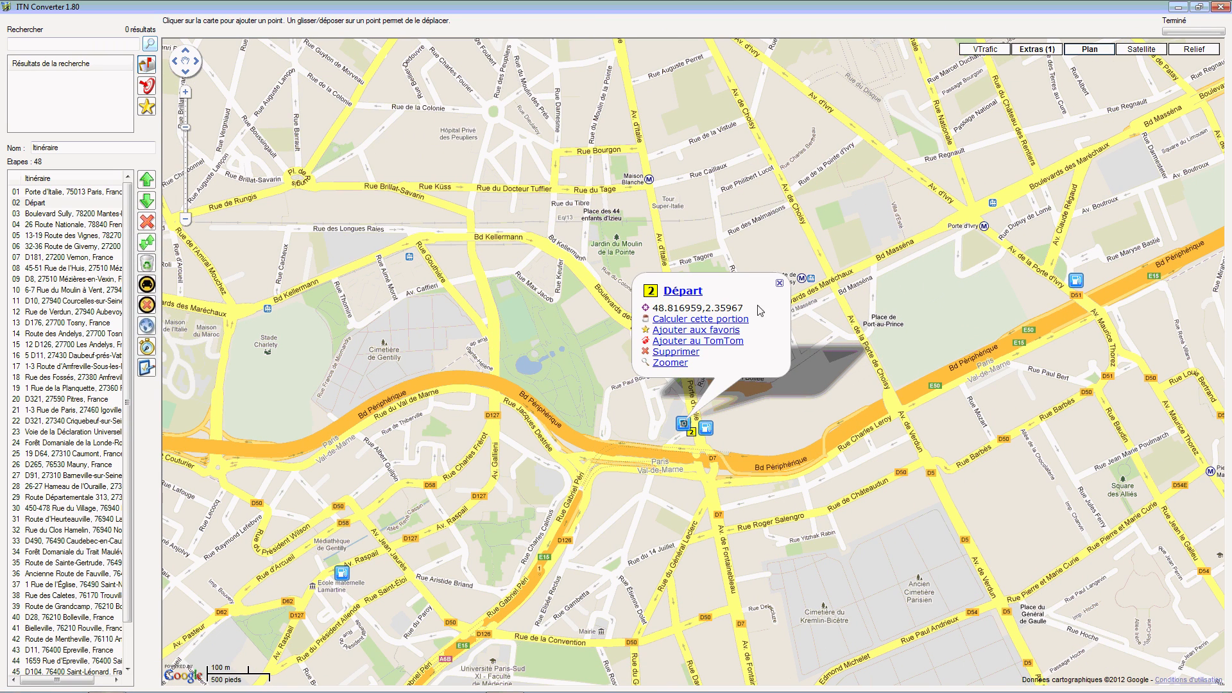
click(779, 284)
- Delete the Porte d'Italie start point and recalculate the route to 283.2 km
click(709, 336)
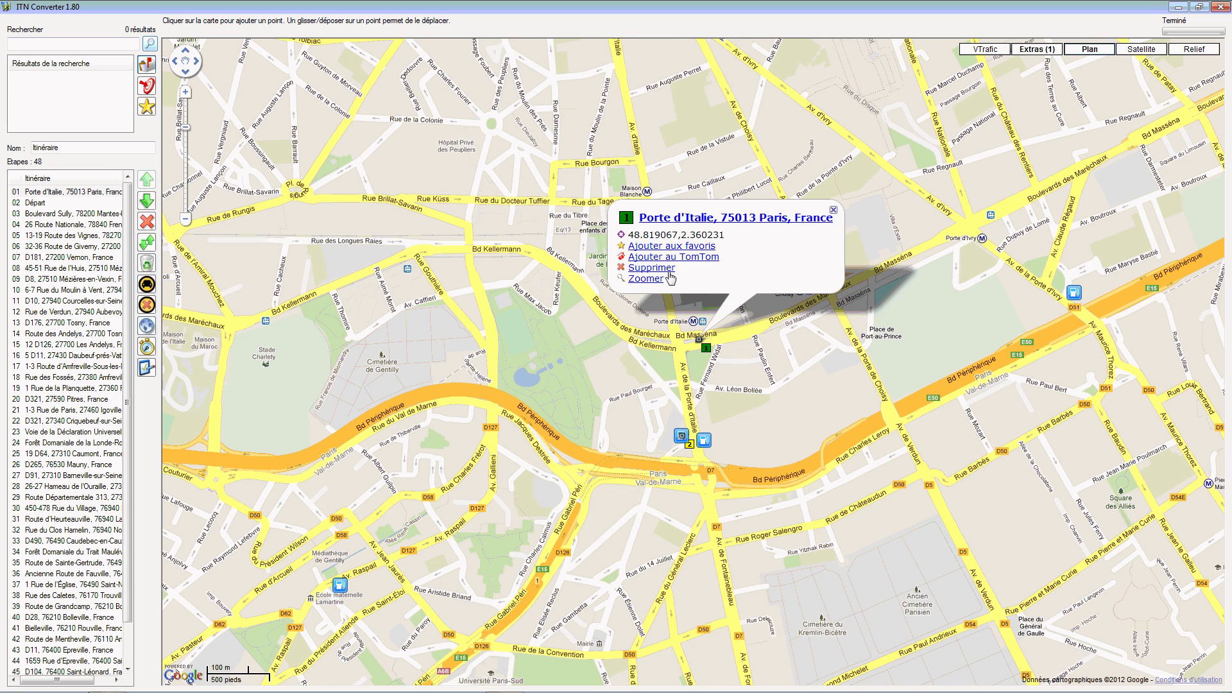
click(668, 268)
click(148, 290)
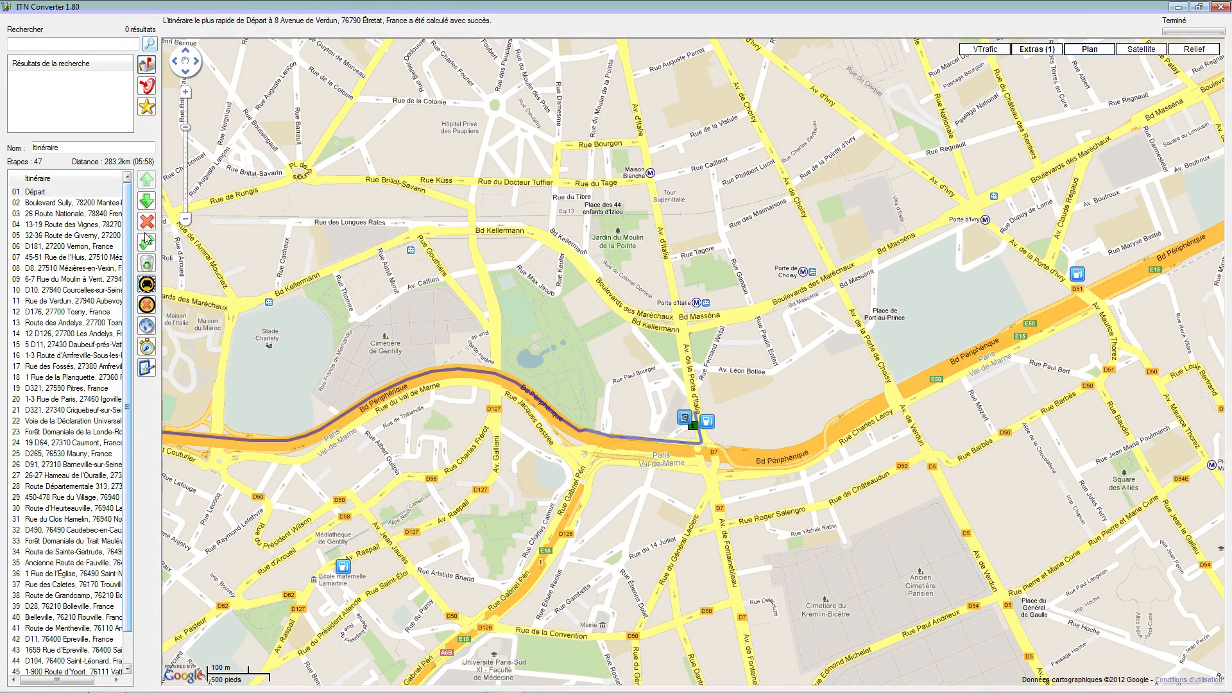
- Inspect stops 27, 23 and 19 near Pitres, then add the Intermarché station as stop 20
click(185, 219)
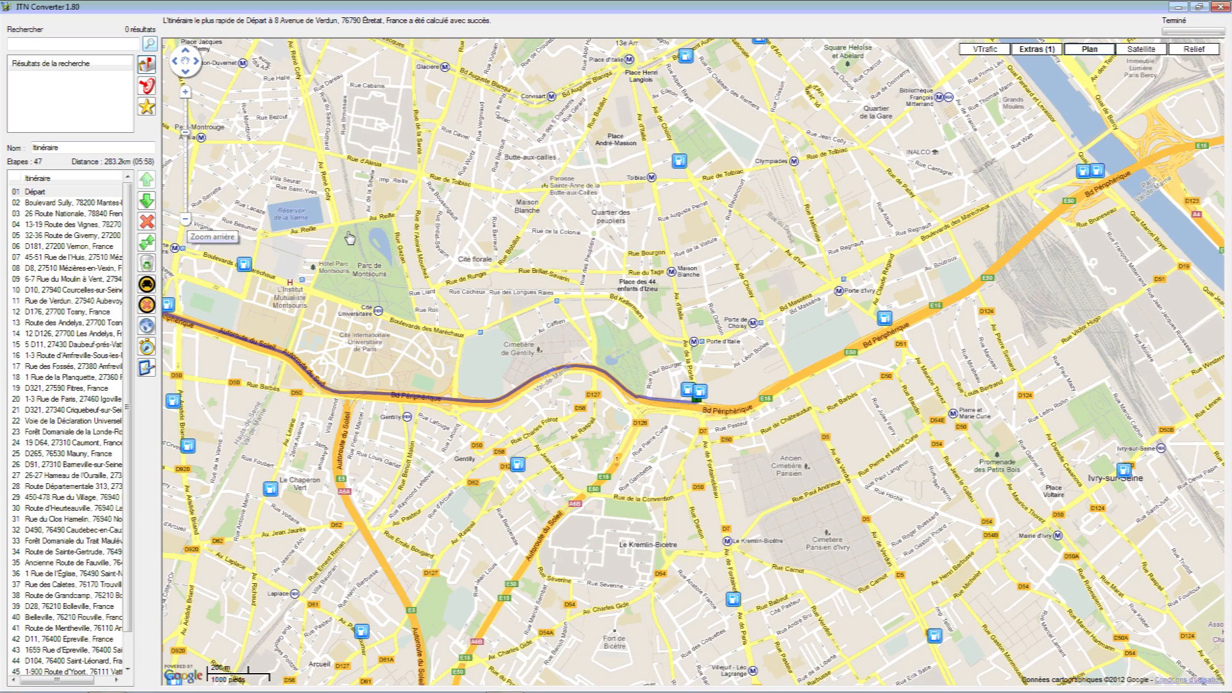
click(65, 475)
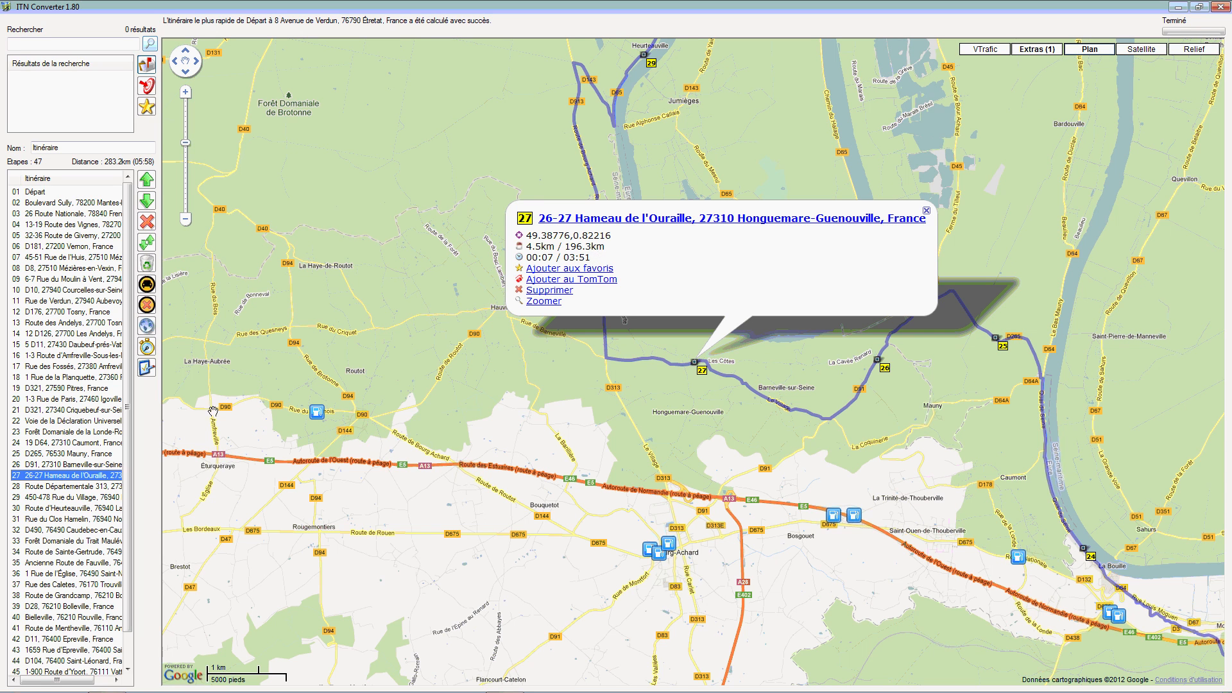
click(71, 432)
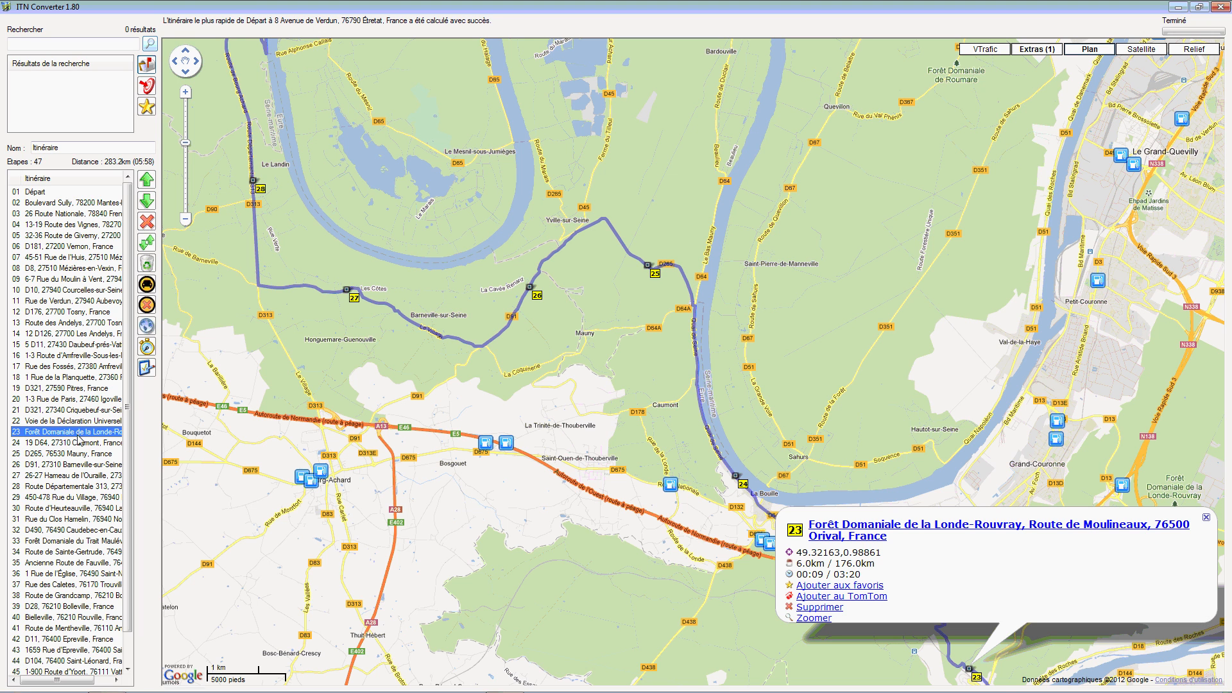
click(69, 389)
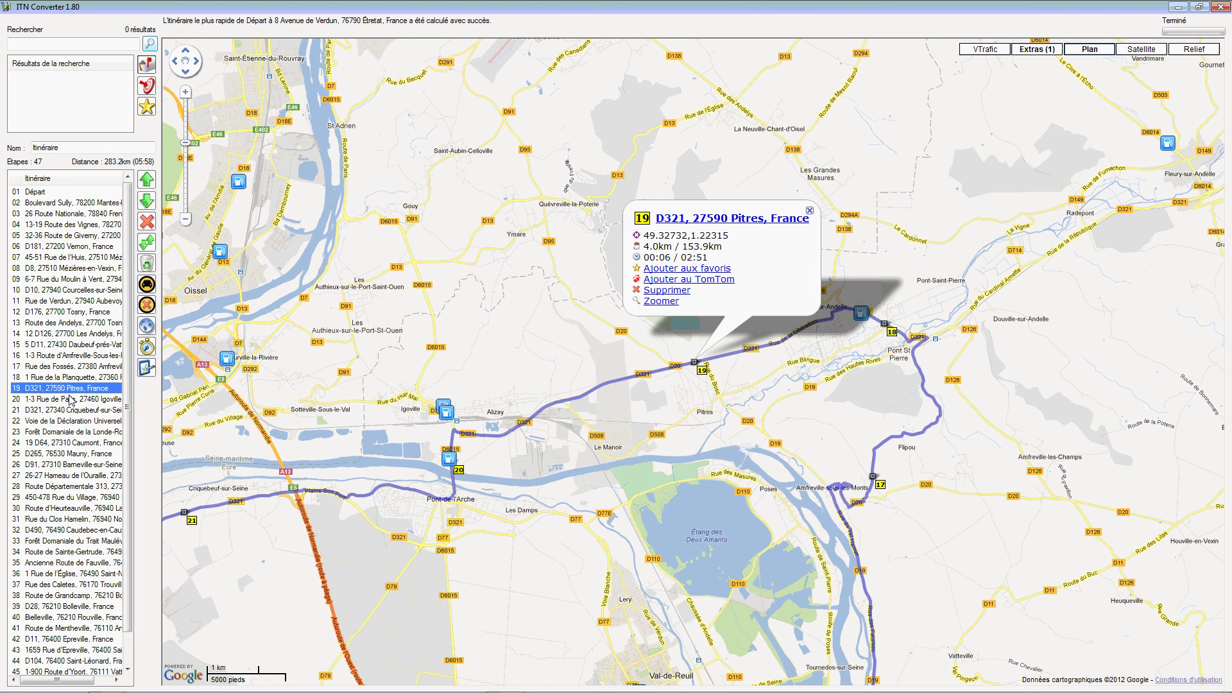
click(810, 211)
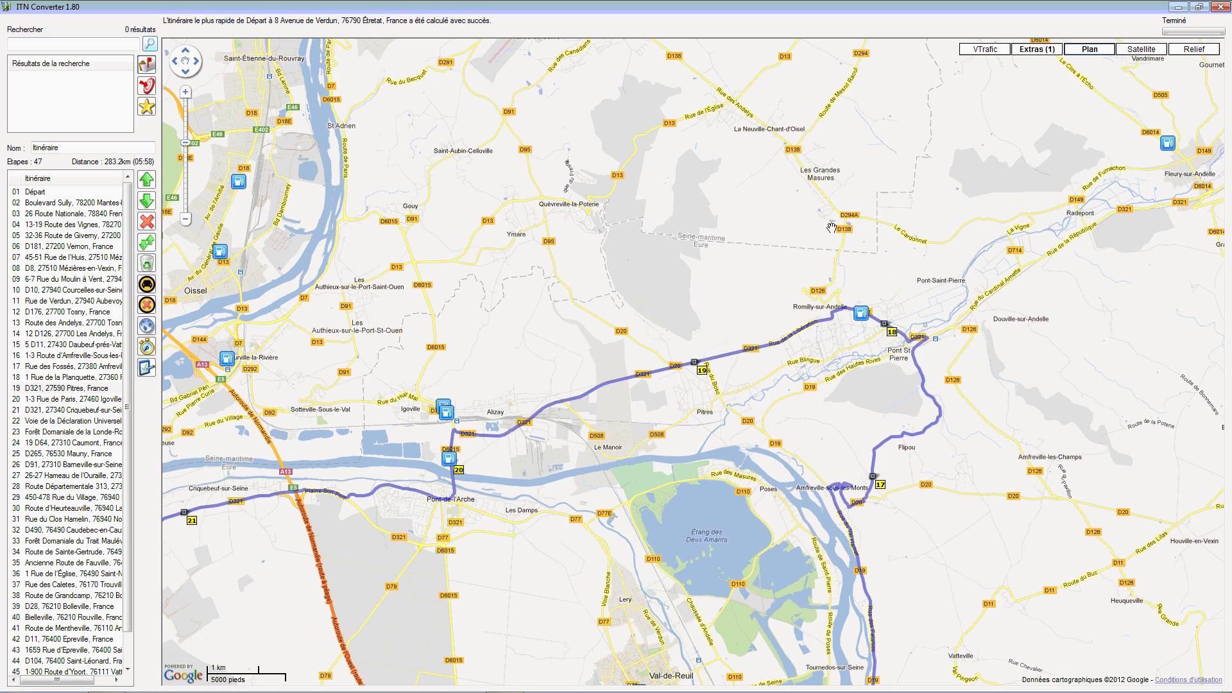
click(862, 316)
click(847, 277)
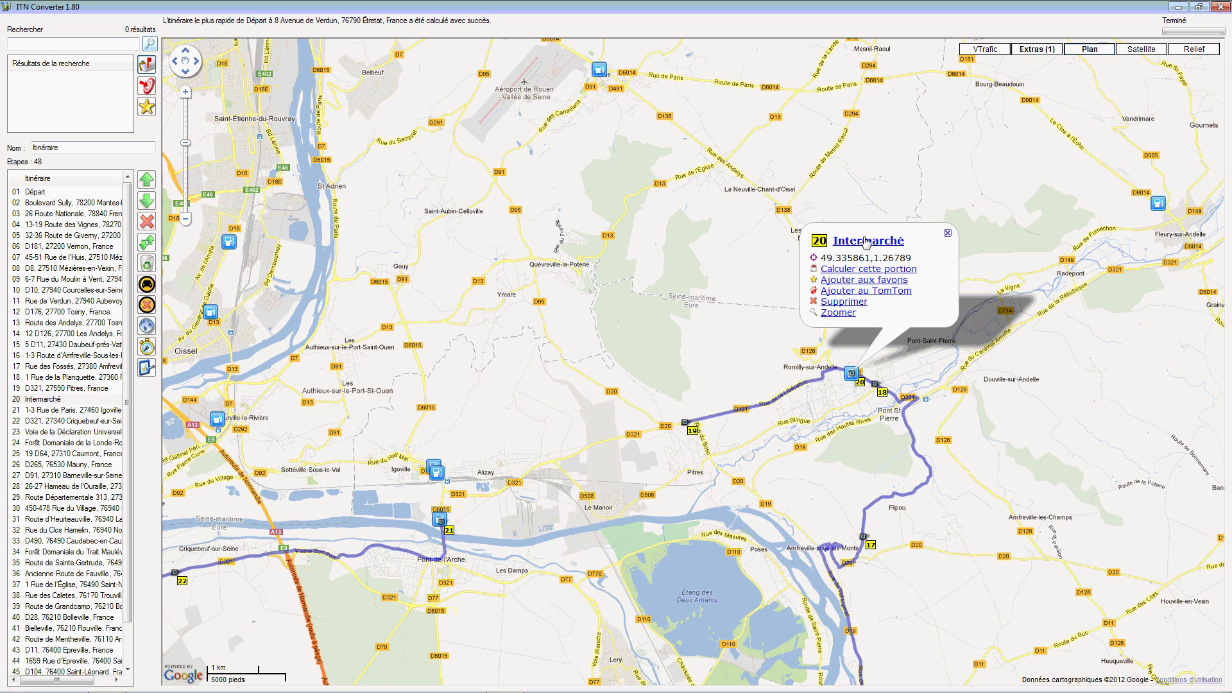
- Keep the Intermarché name unchanged and delete the 1 Rue de la Planquette stop
click(874, 242)
drag(891, 243, 823, 251)
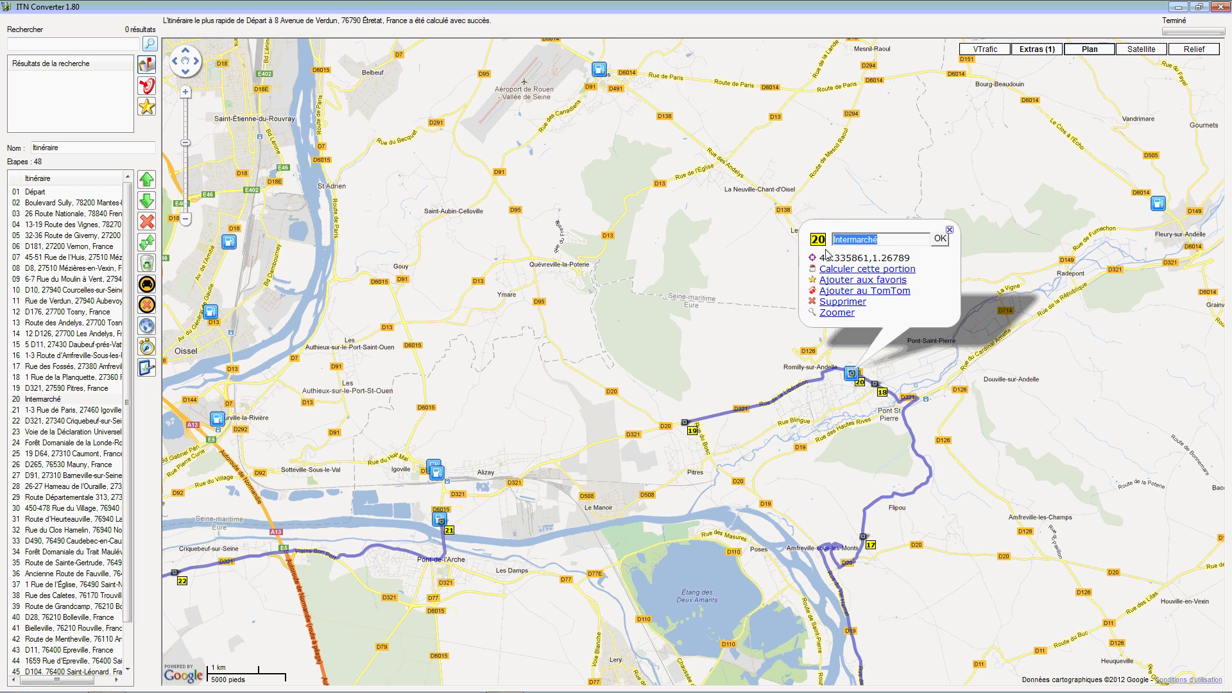
click(940, 239)
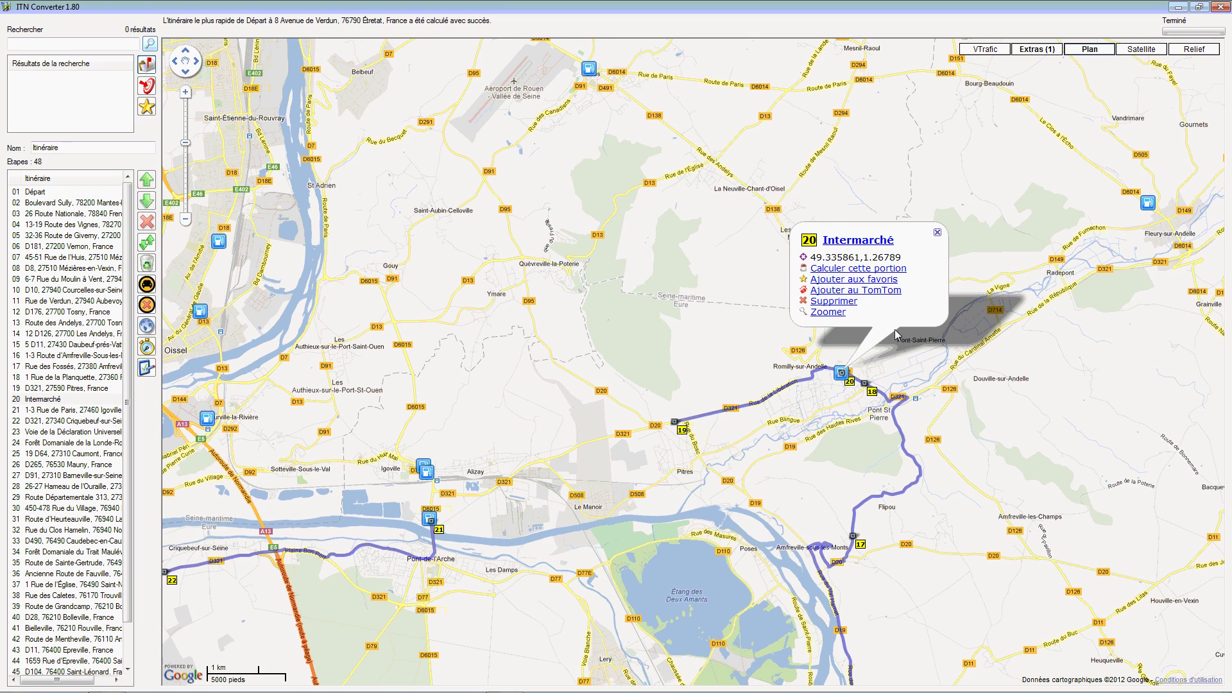
click(873, 392)
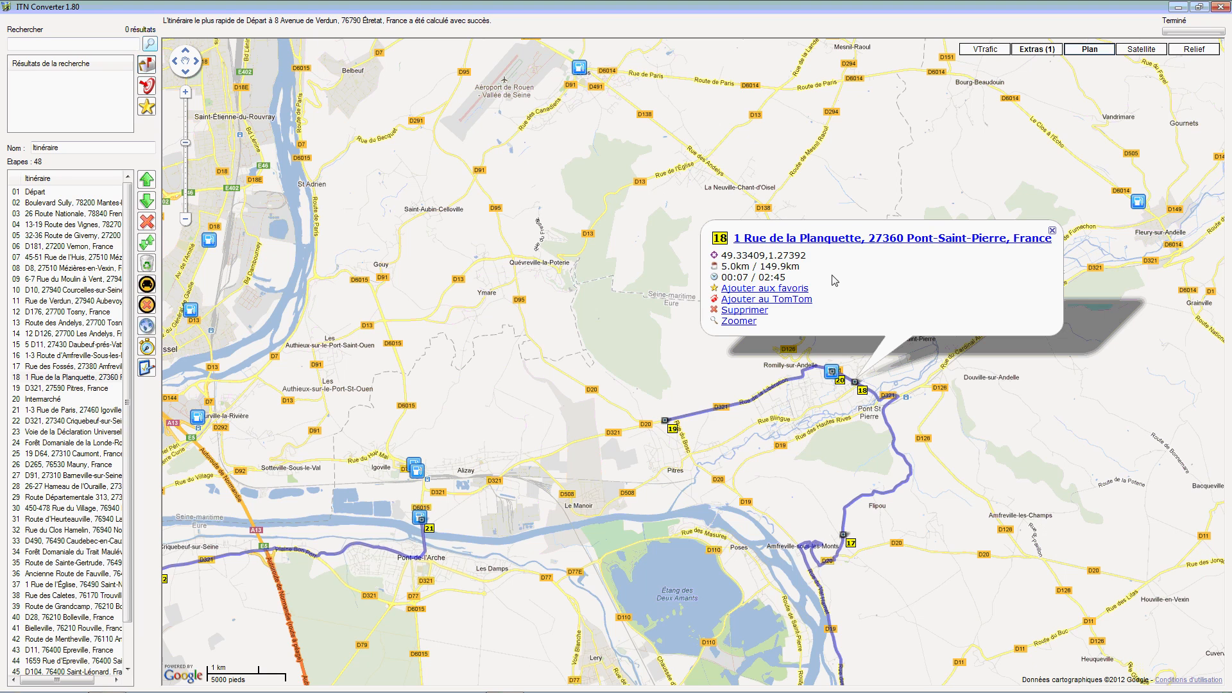
click(761, 311)
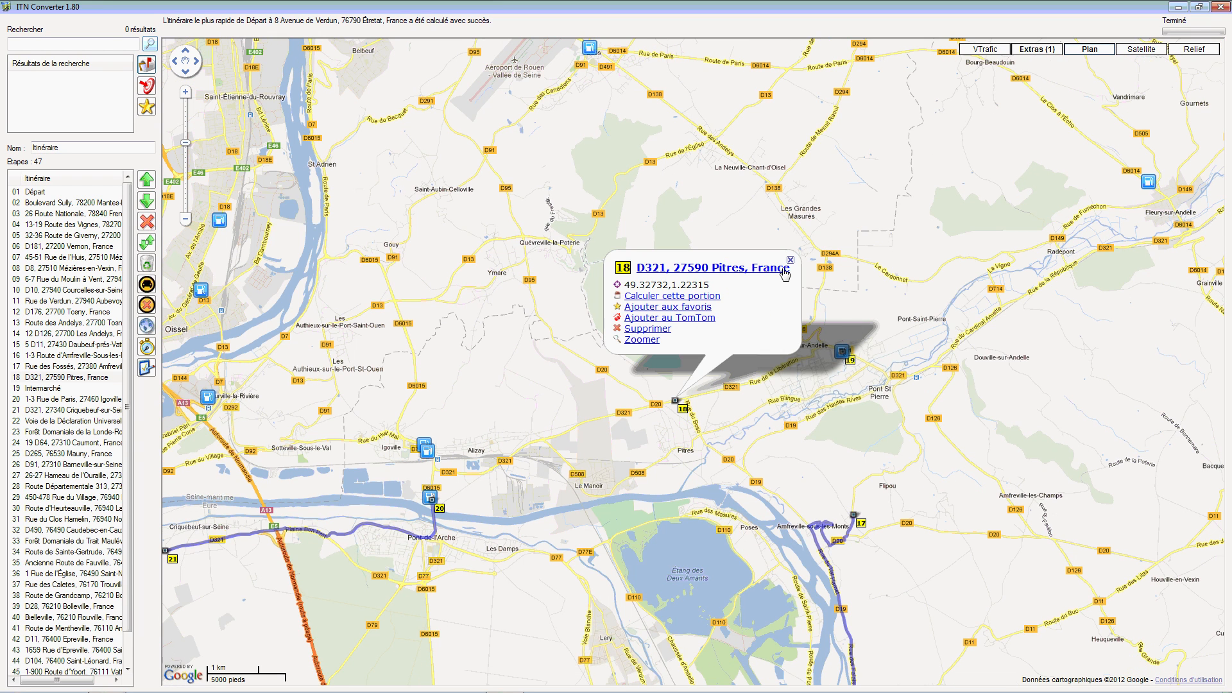
click(790, 260)
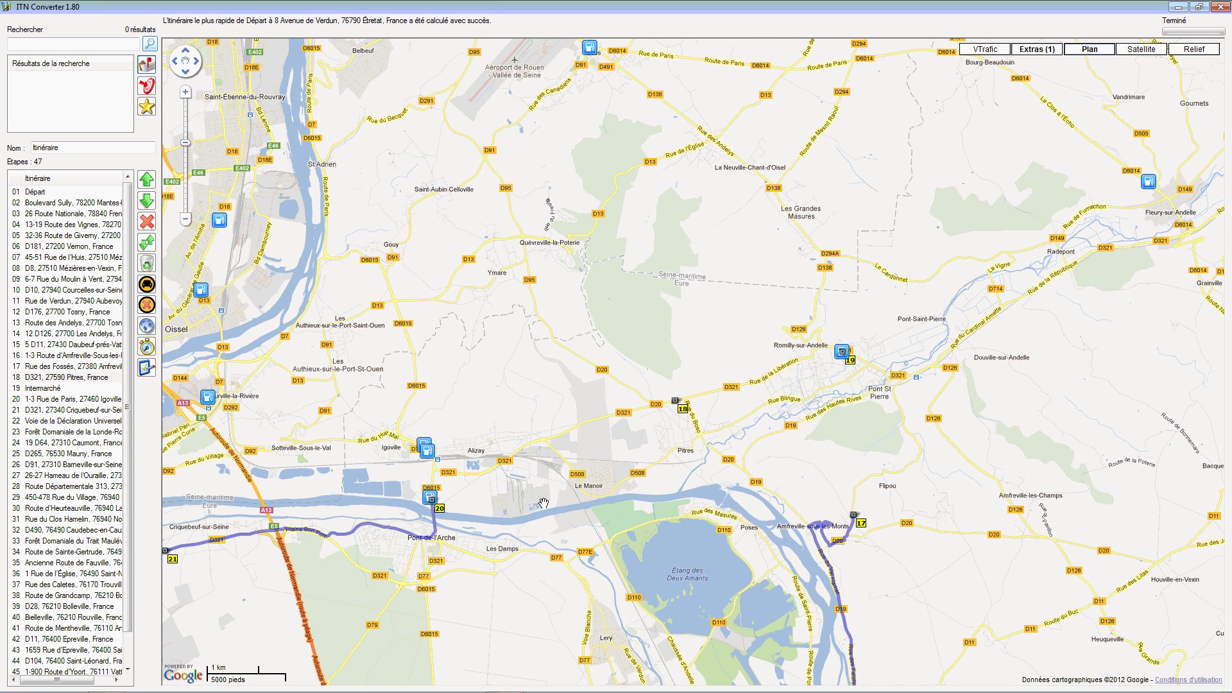
- Move Intermarché up to stop 18 and recalculate the route
click(46, 388)
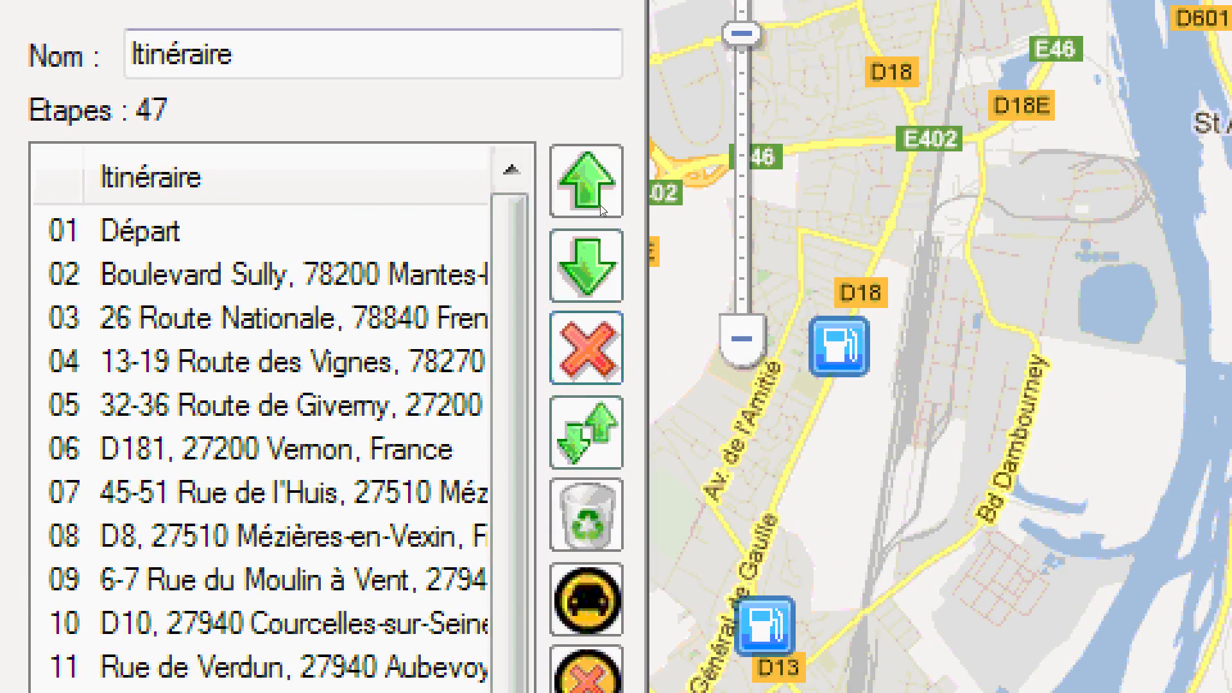
click(600, 206)
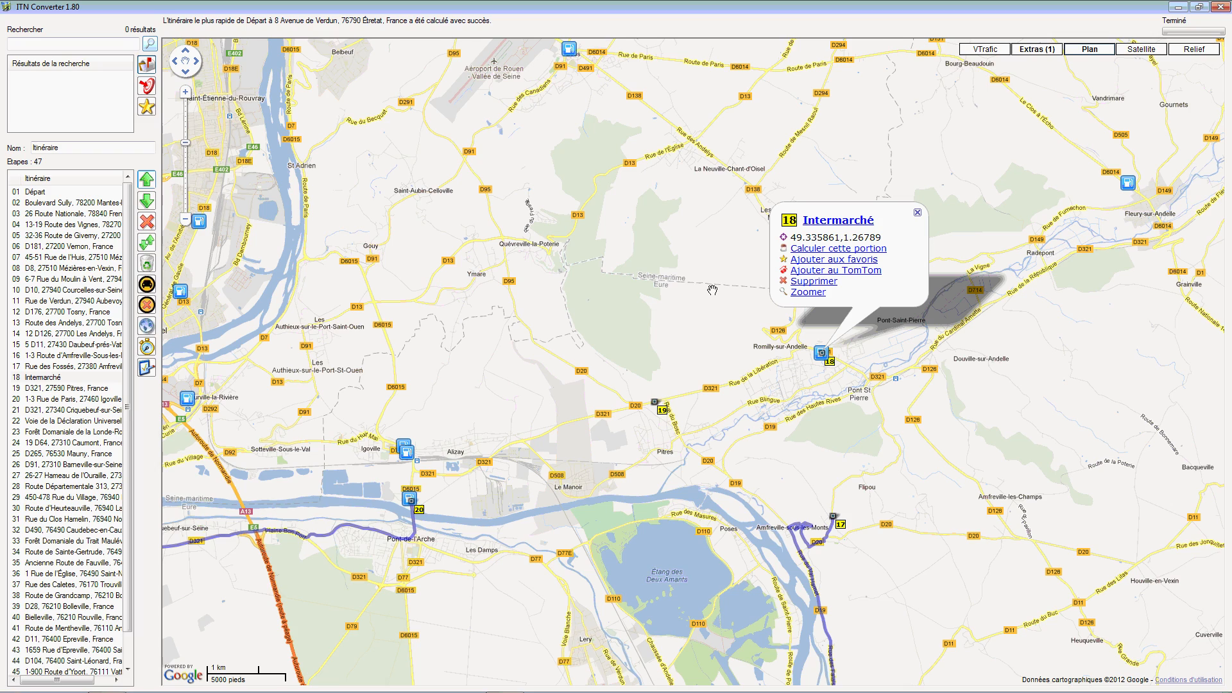
click(147, 284)
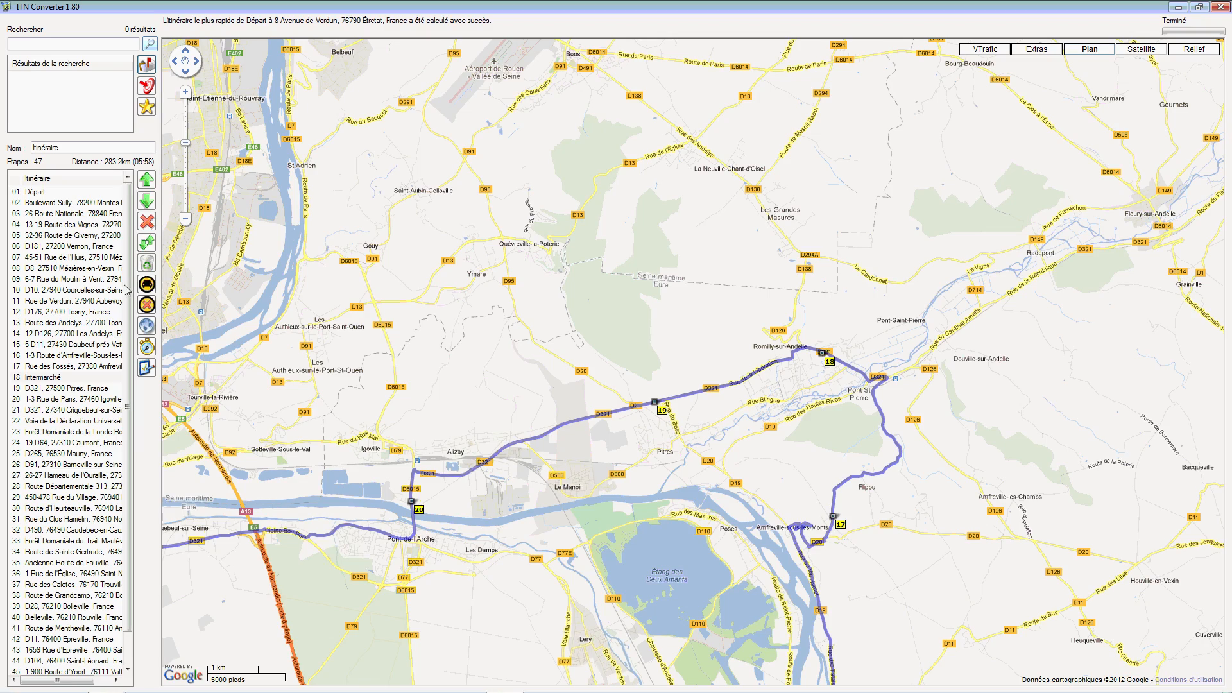
- Reverse and calculate the route (301.6 km), then reverse back and recalculate Départ to Étretat
click(147, 327)
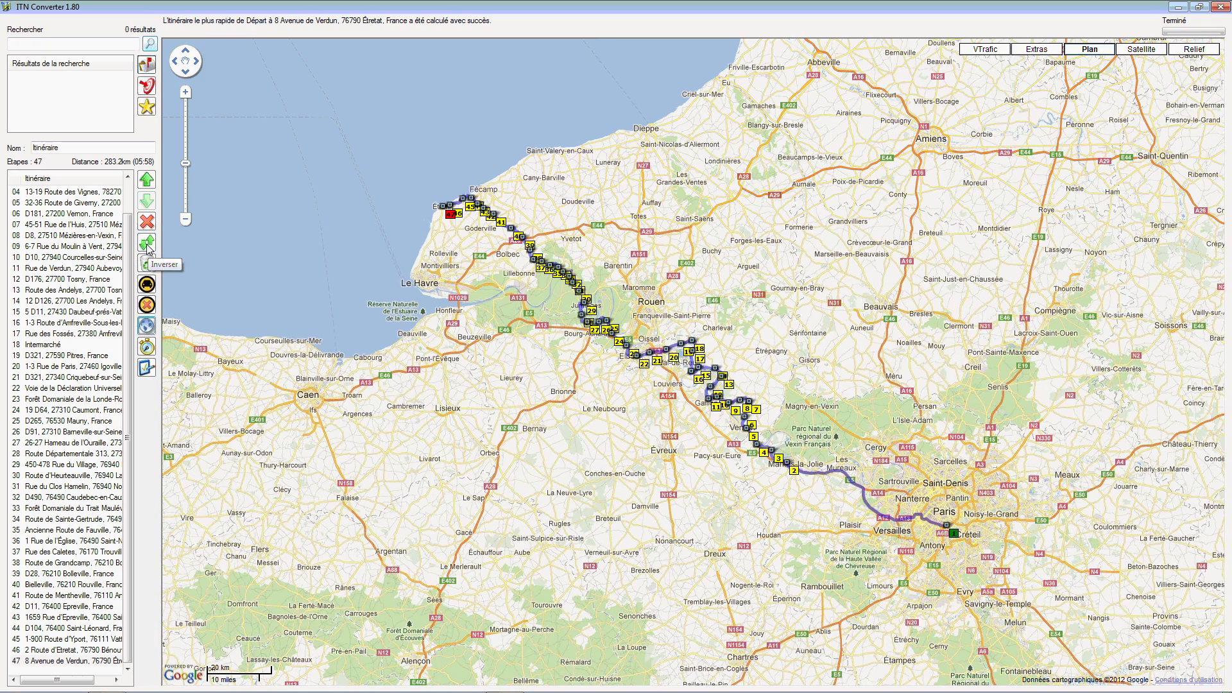
click(147, 244)
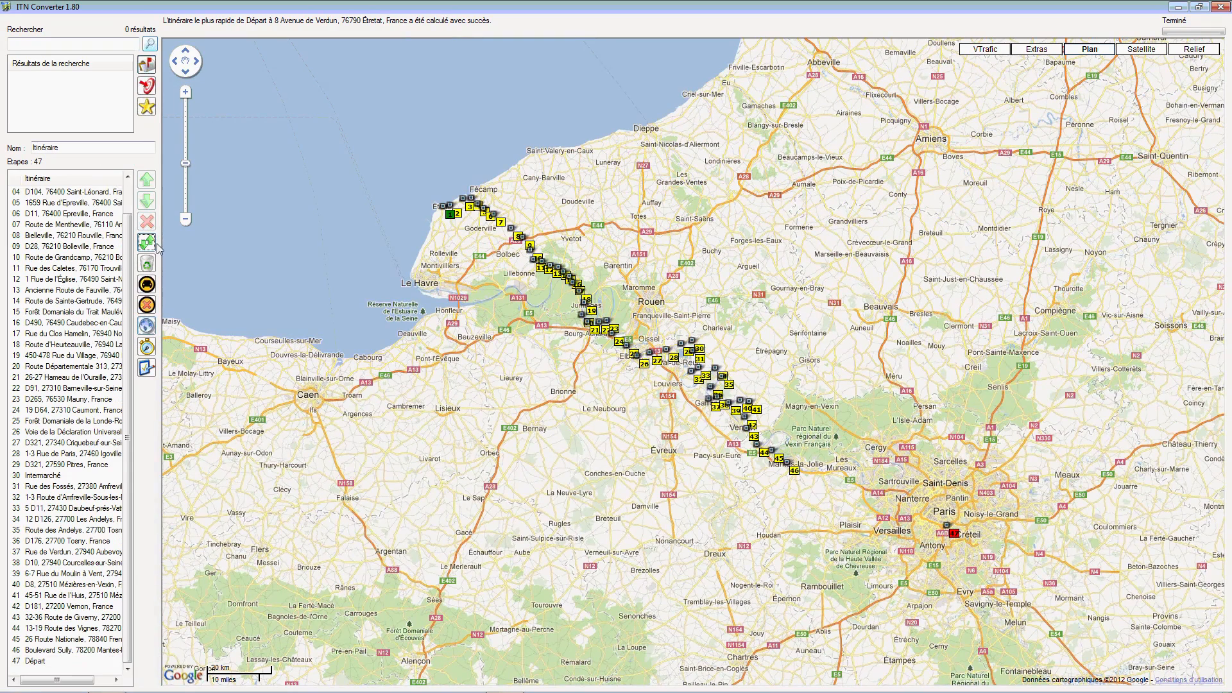
click(148, 284)
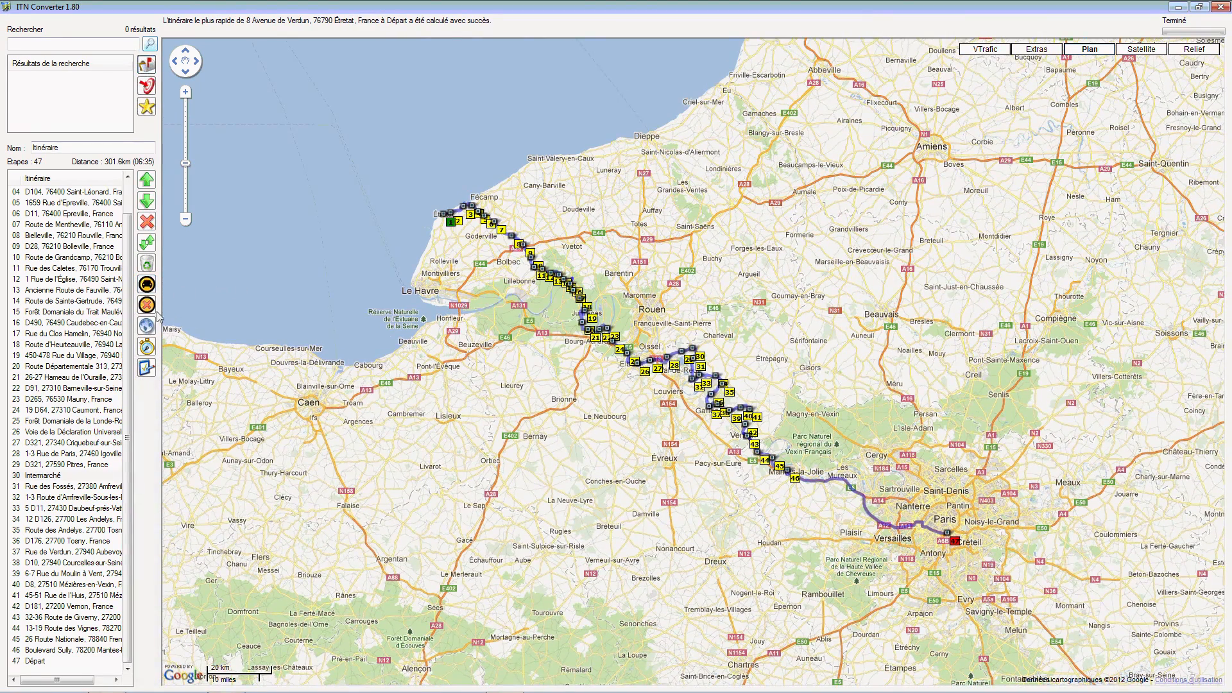
click(147, 242)
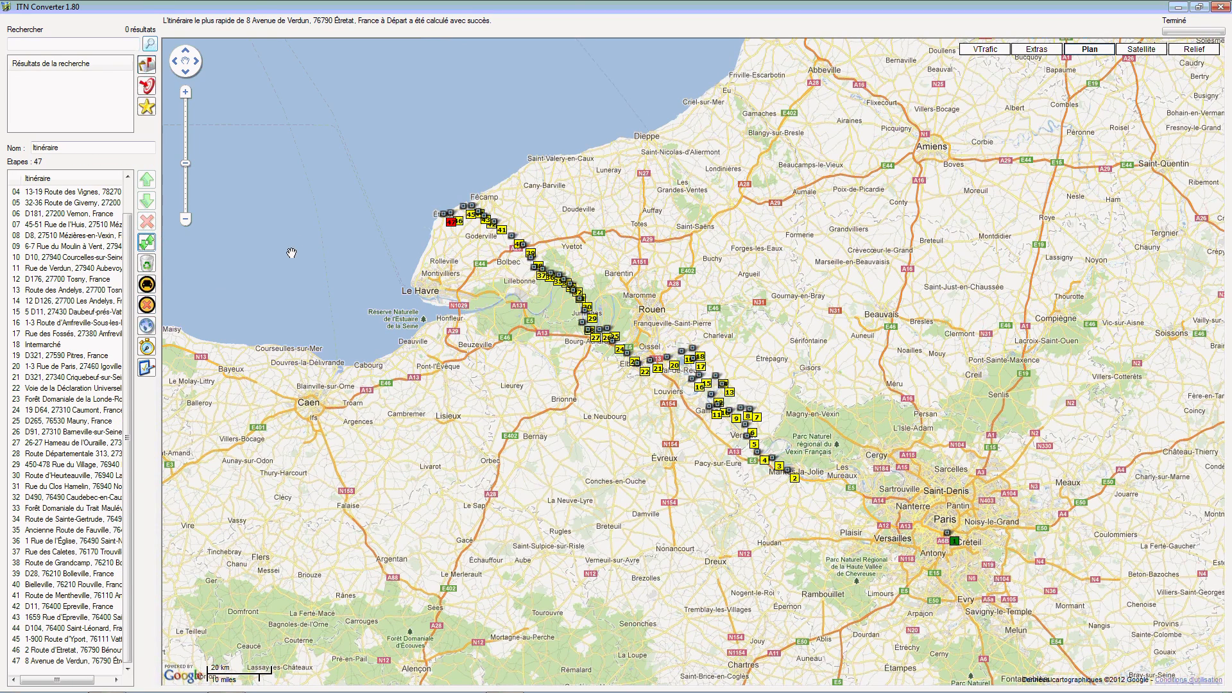
click(153, 290)
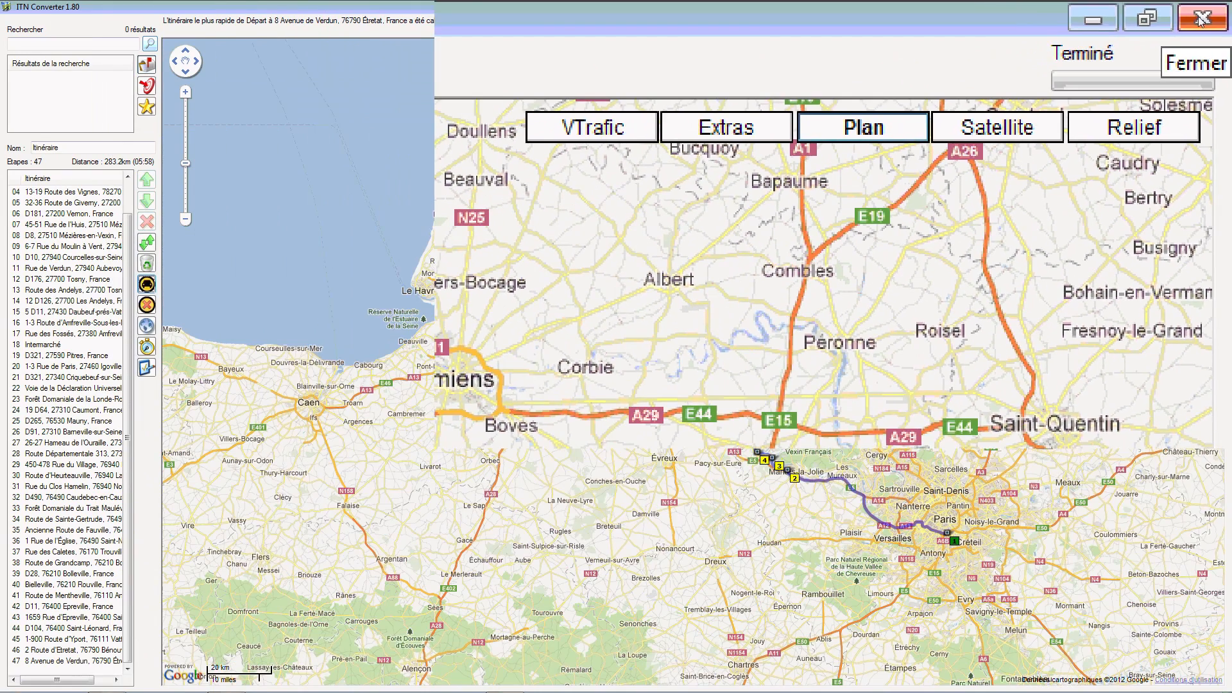
- Close the map editor and open the edit dialog for the 26 Route Nationale, Freneuse waypoint
click(1200, 19)
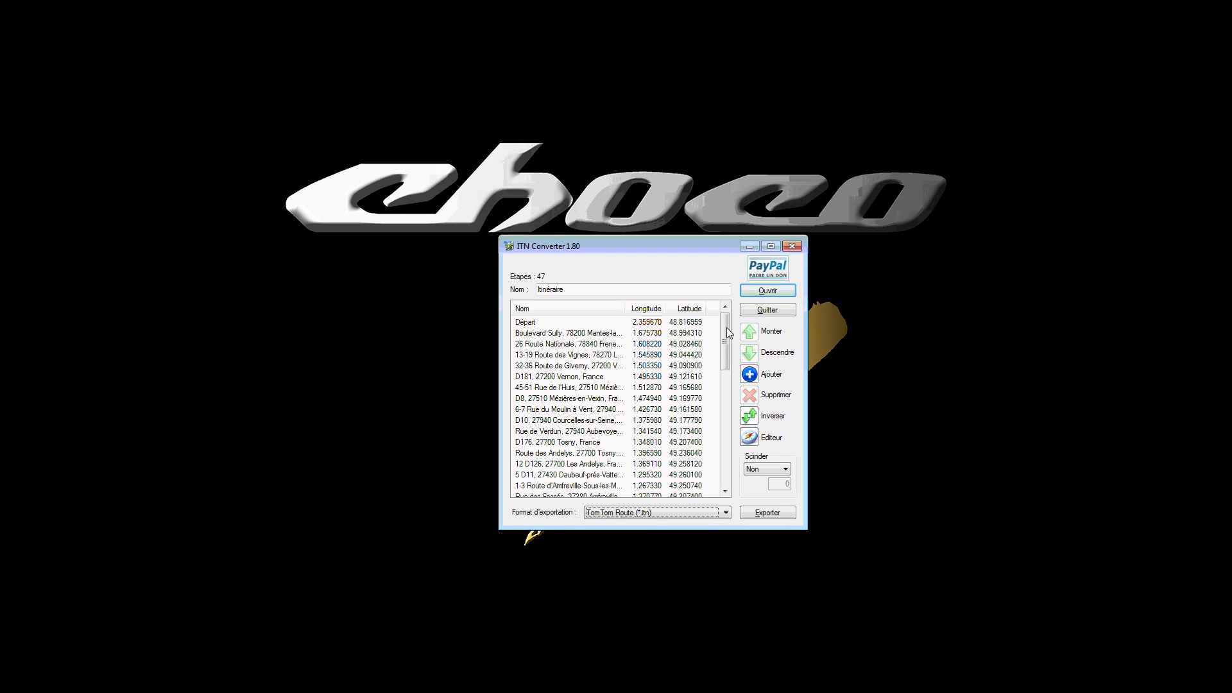
click(563, 345)
right_click(563, 346)
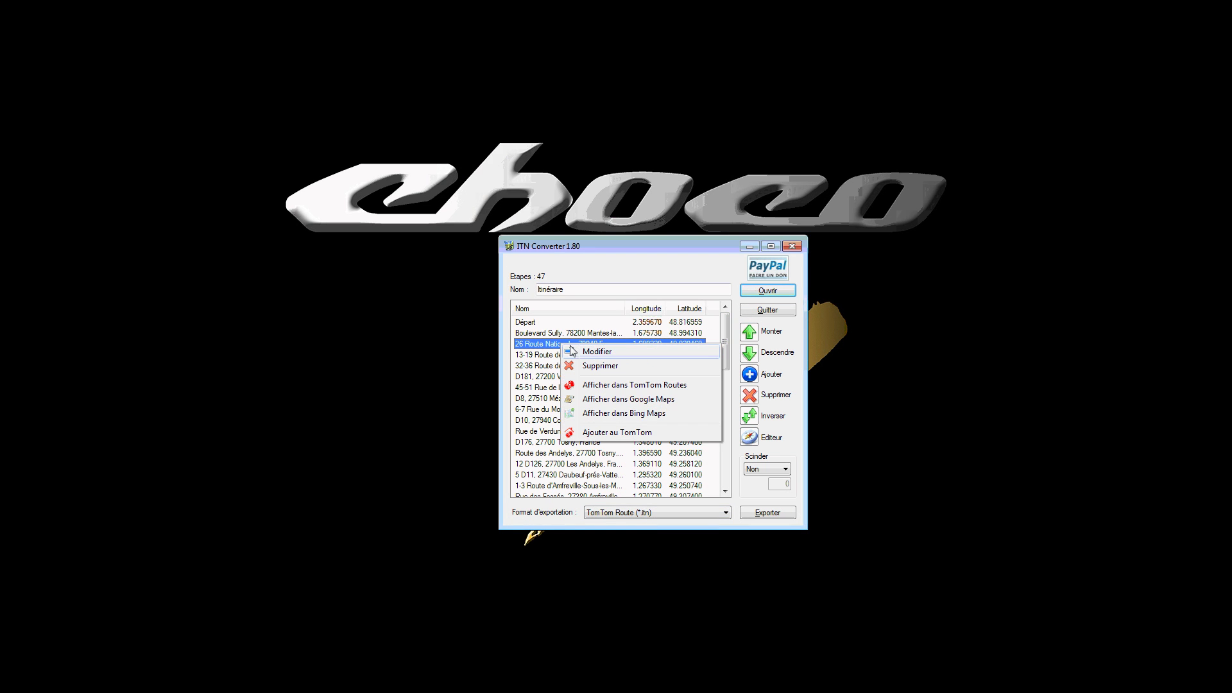
click(602, 354)
drag(750, 384, 607, 388)
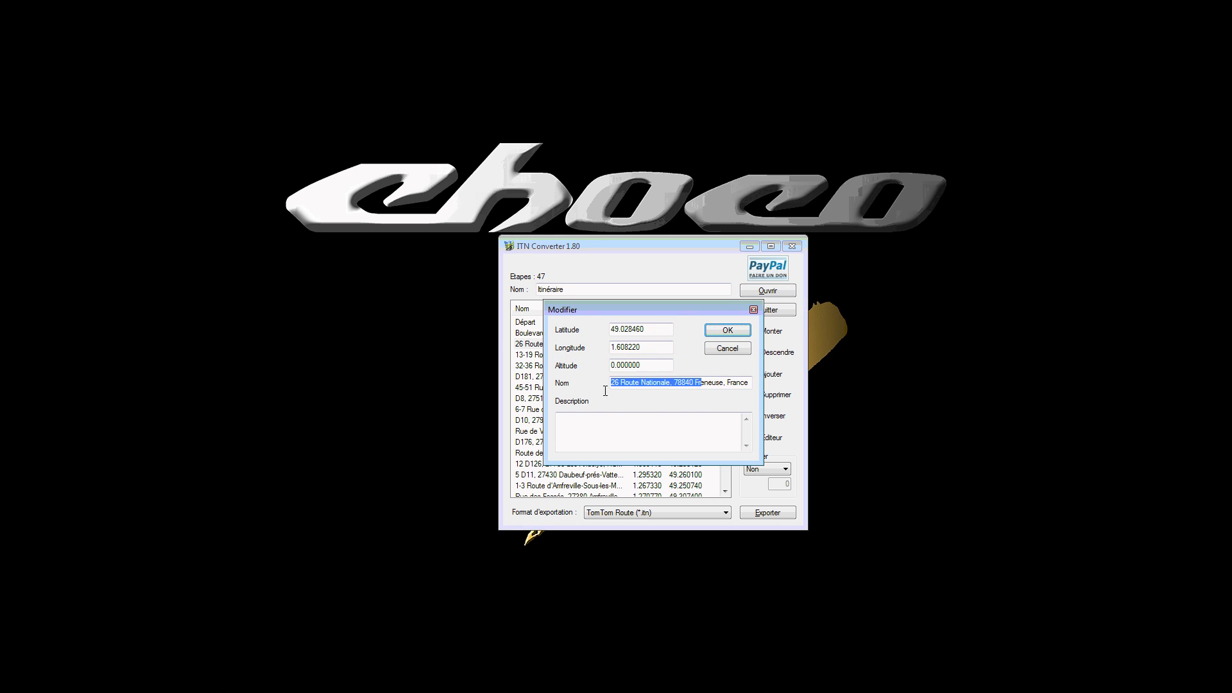